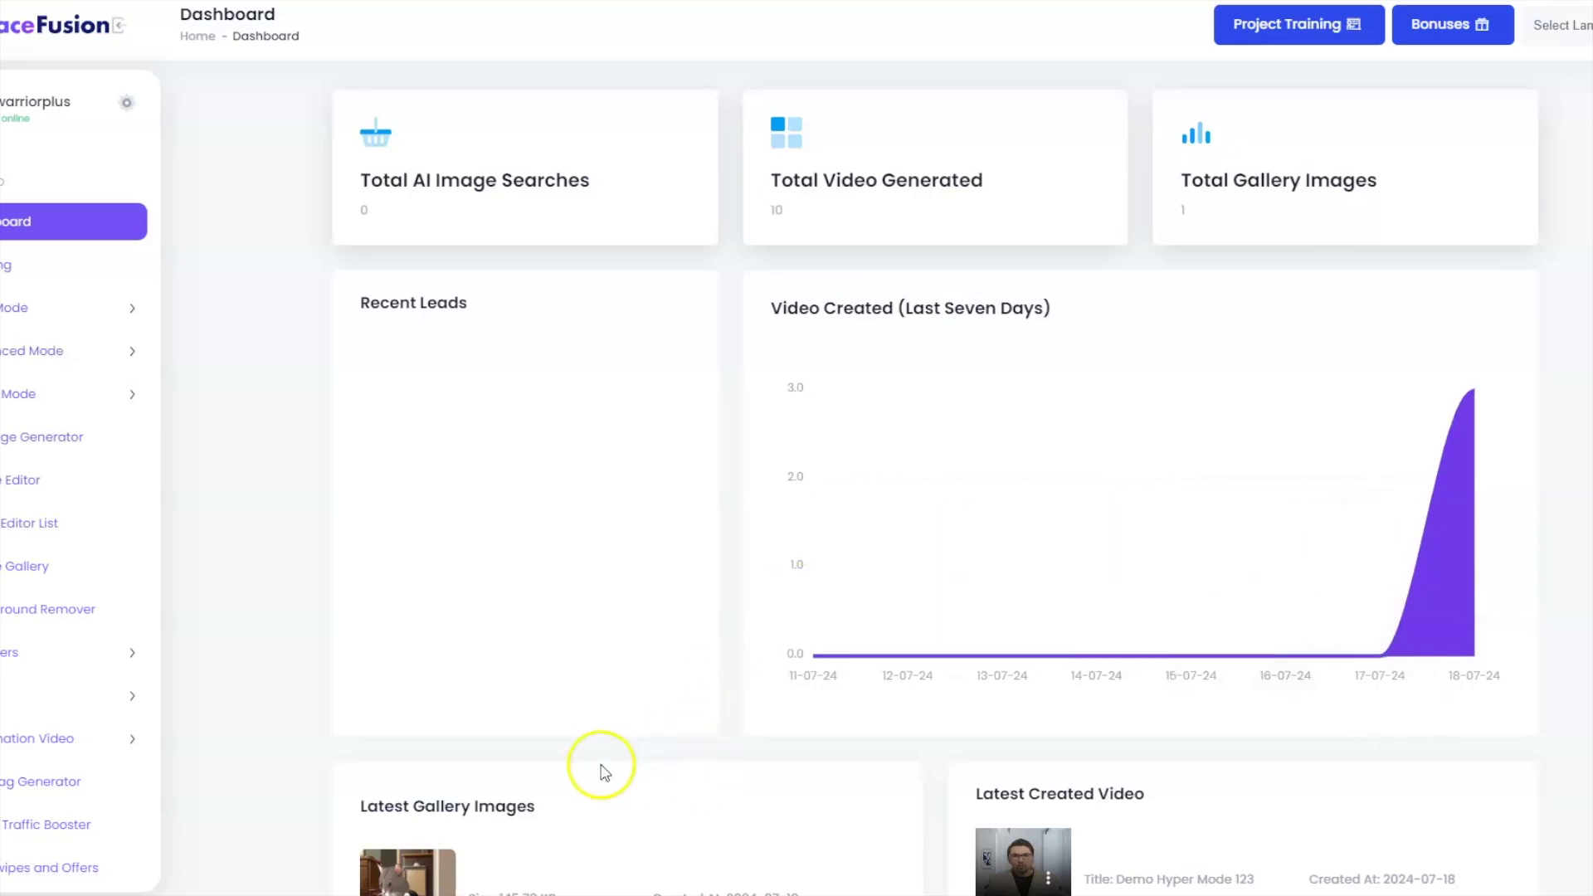
scroll(598, 764, "down", 1)
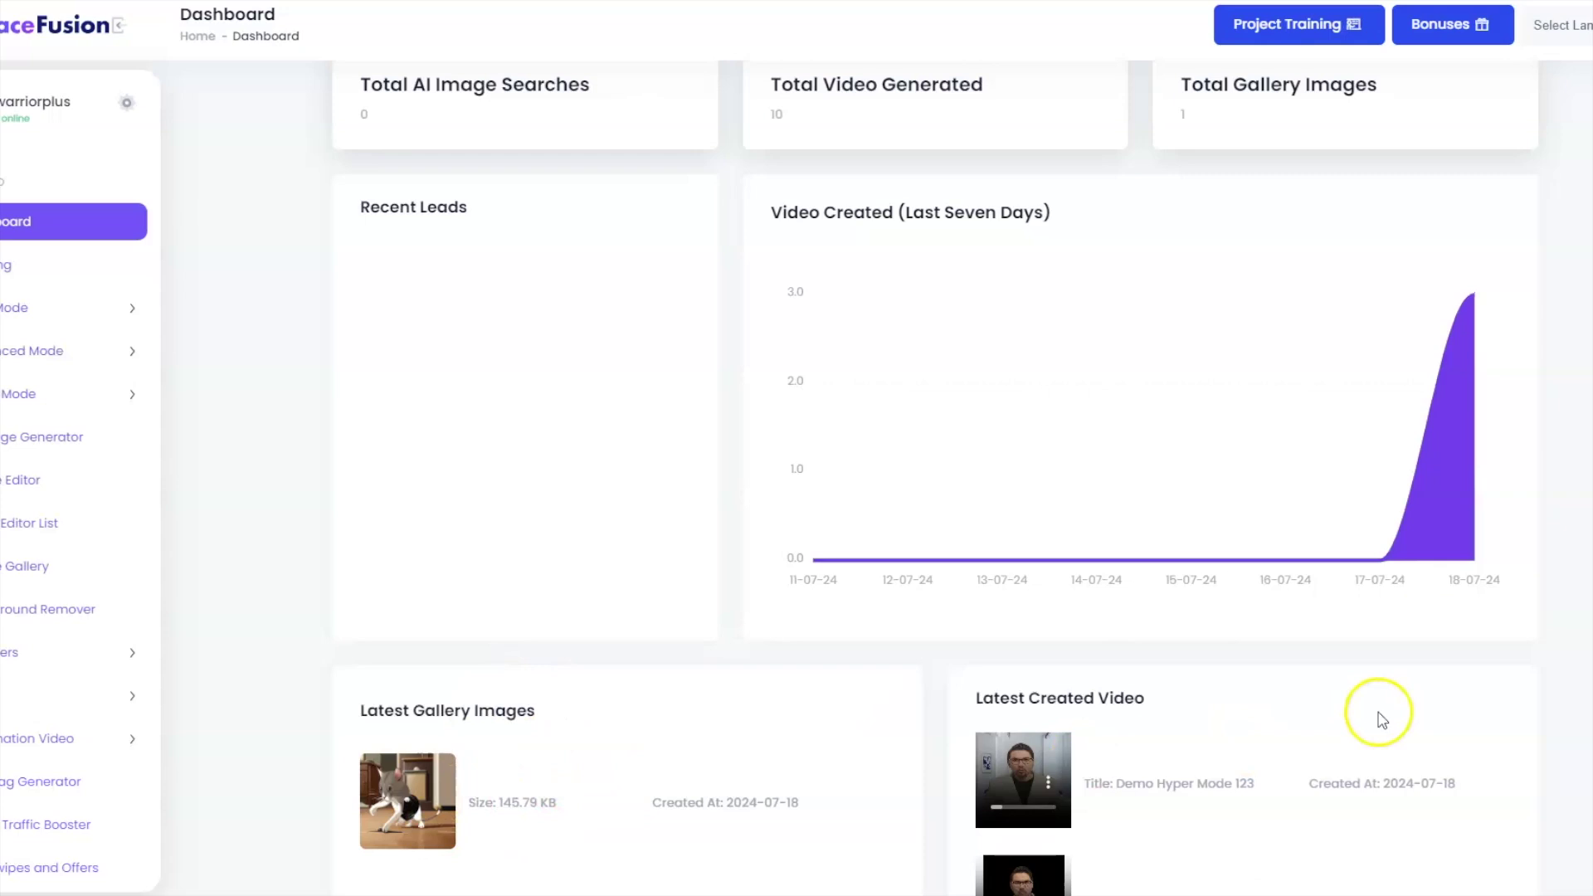
scroll(1163, 712, "down", 3)
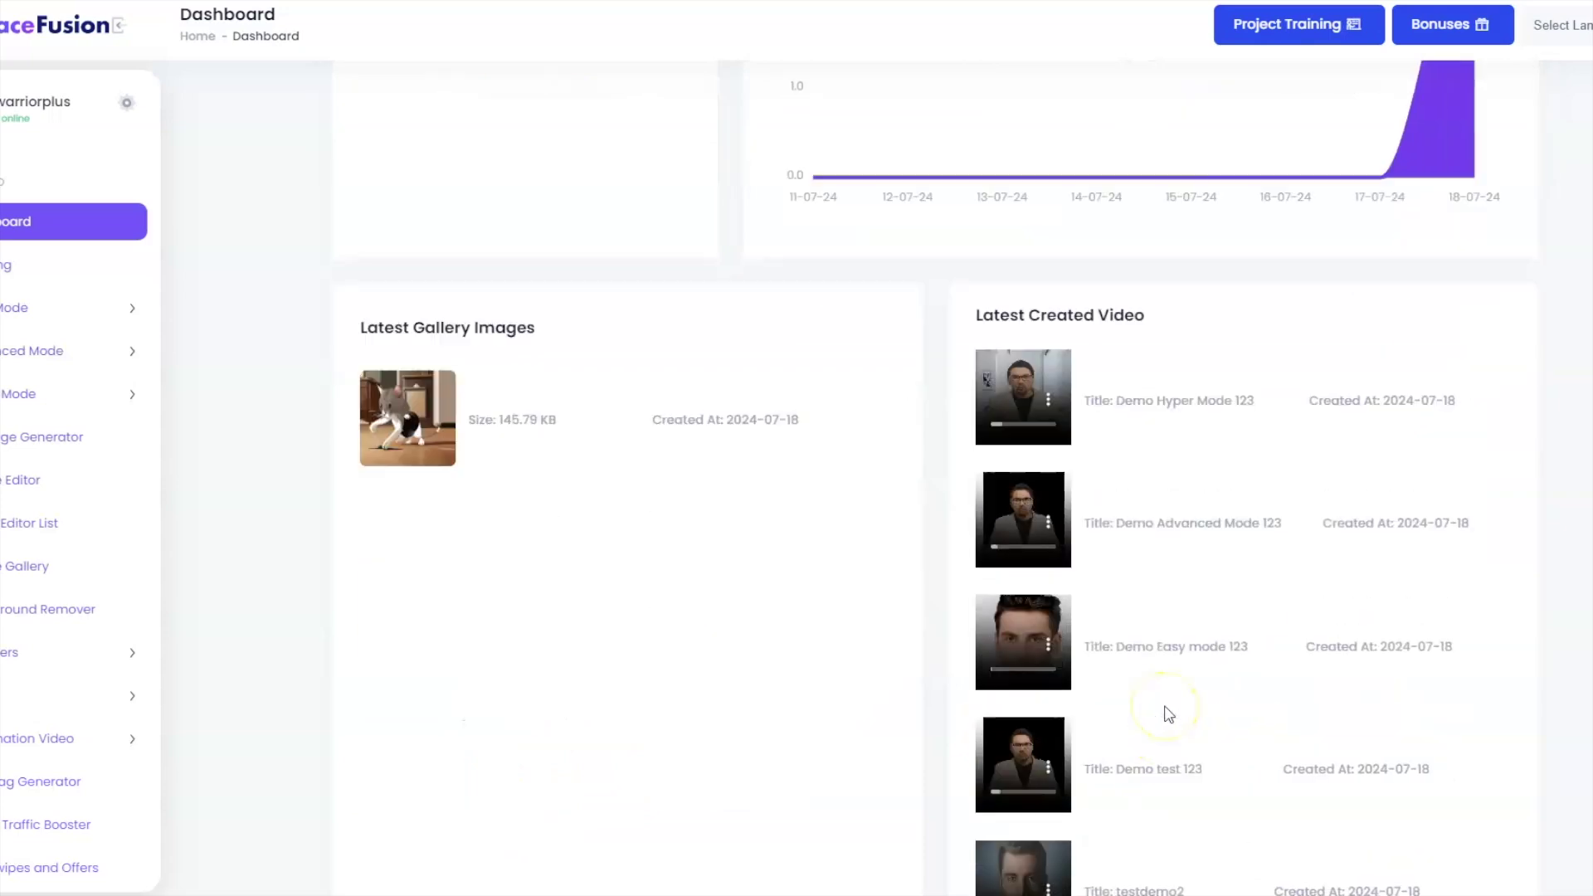
scroll(1163, 713, "down", 2)
scroll(1163, 712, "up", 2)
scroll(1163, 712, "up", 2)
scroll(1164, 712, "up", 2)
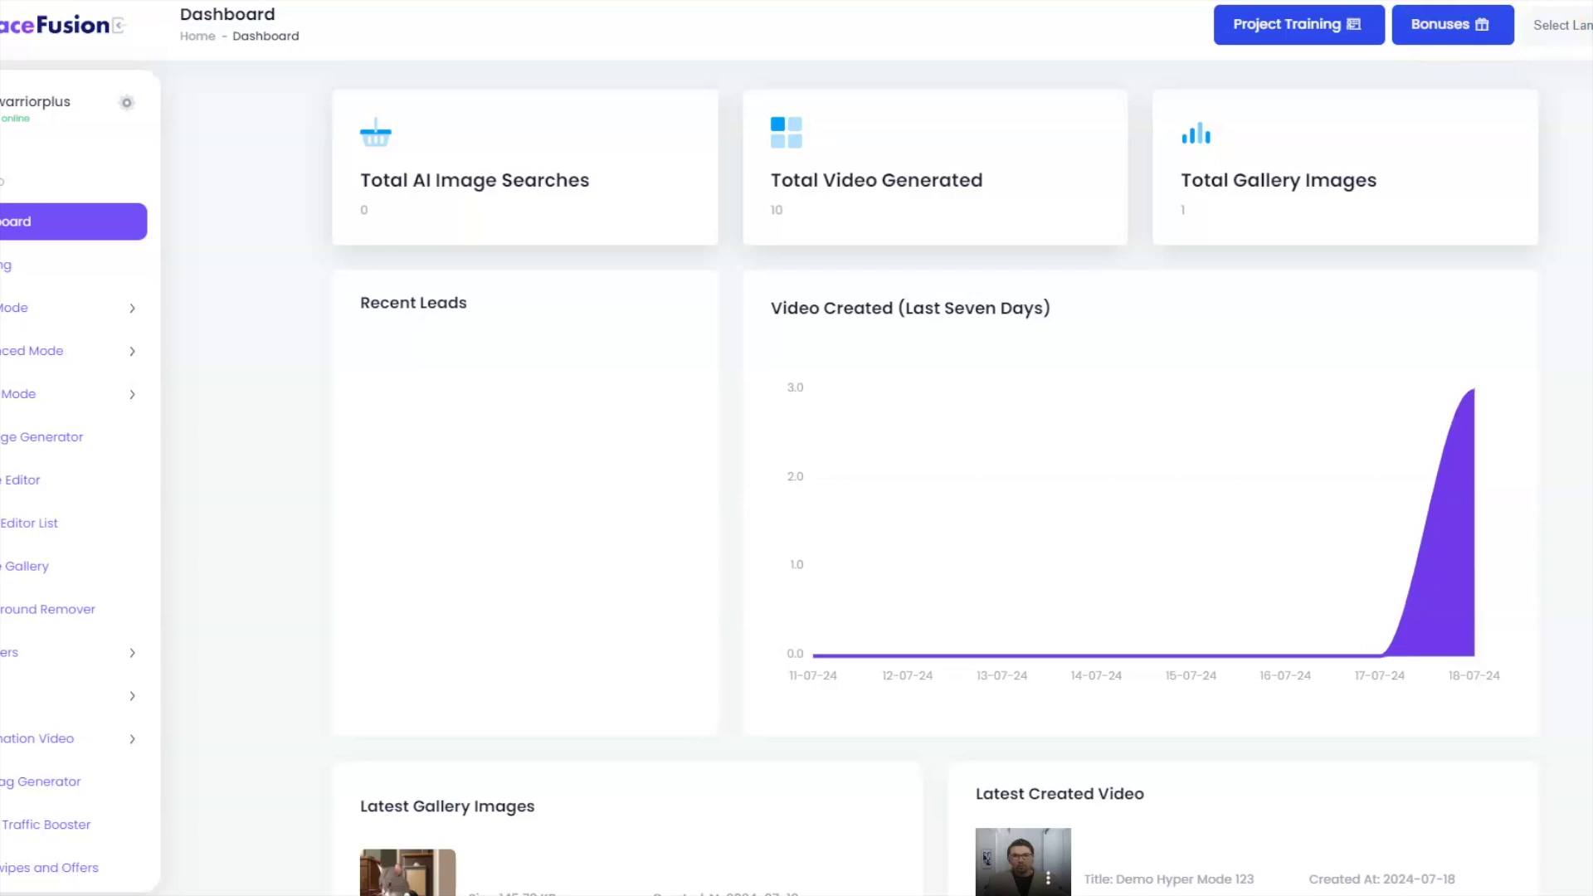
After glancing at the language list, create an Easy Mode video titled 'Demo video Easy mode 123'
left_click(1563, 25)
scroll(1556, 205, "down", 2)
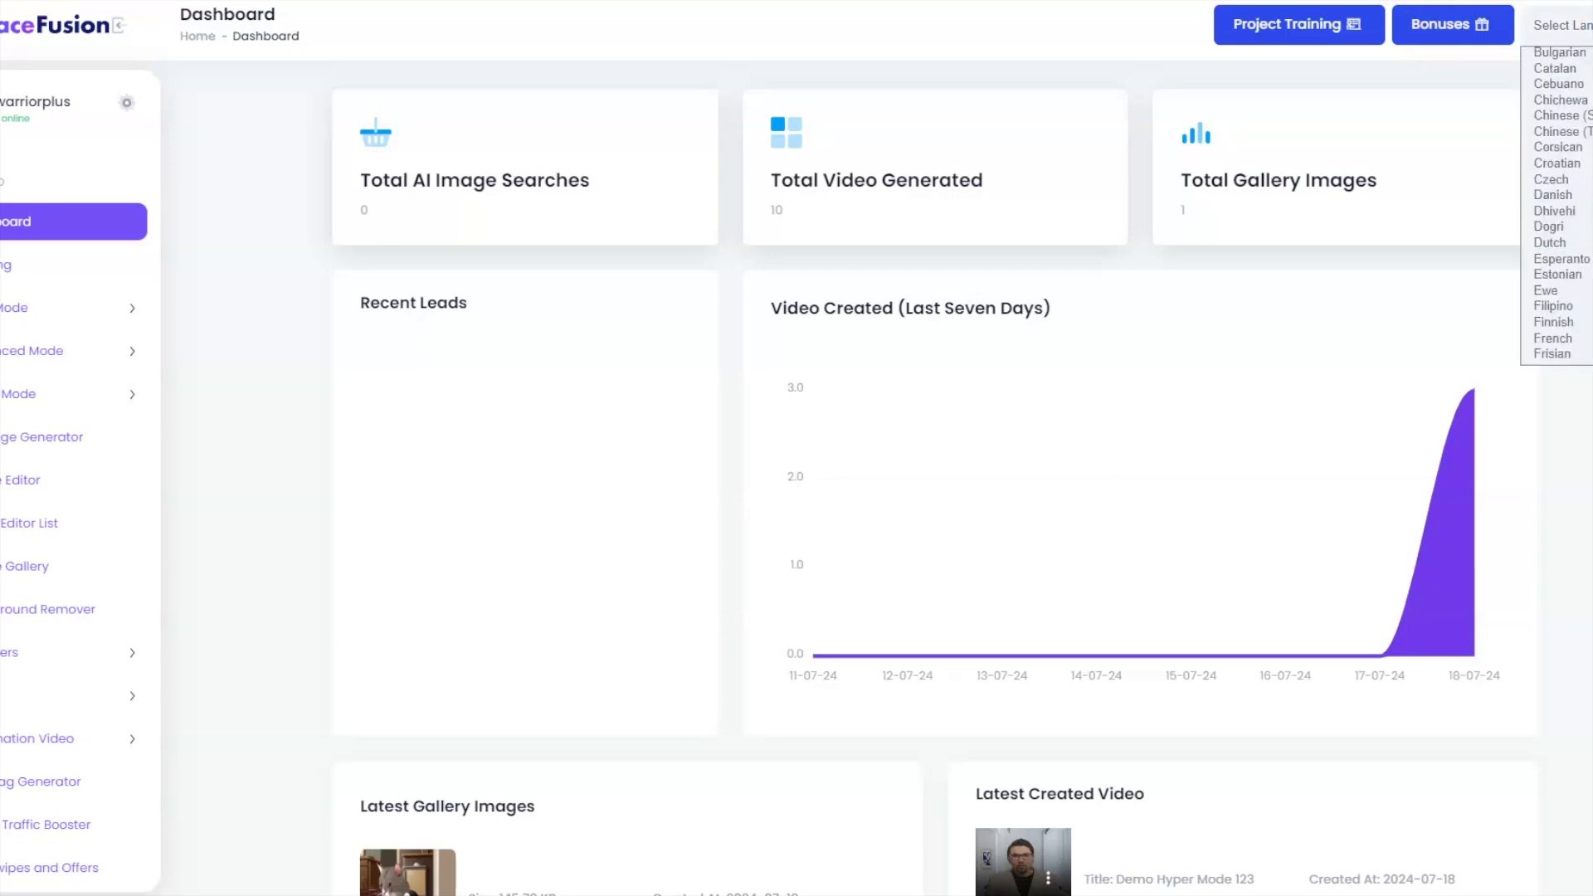
scroll(1557, 206, "down", 5)
scroll(1556, 206, "down", 4)
scroll(1556, 206, "down", 1)
scroll(1556, 206, "up", 6)
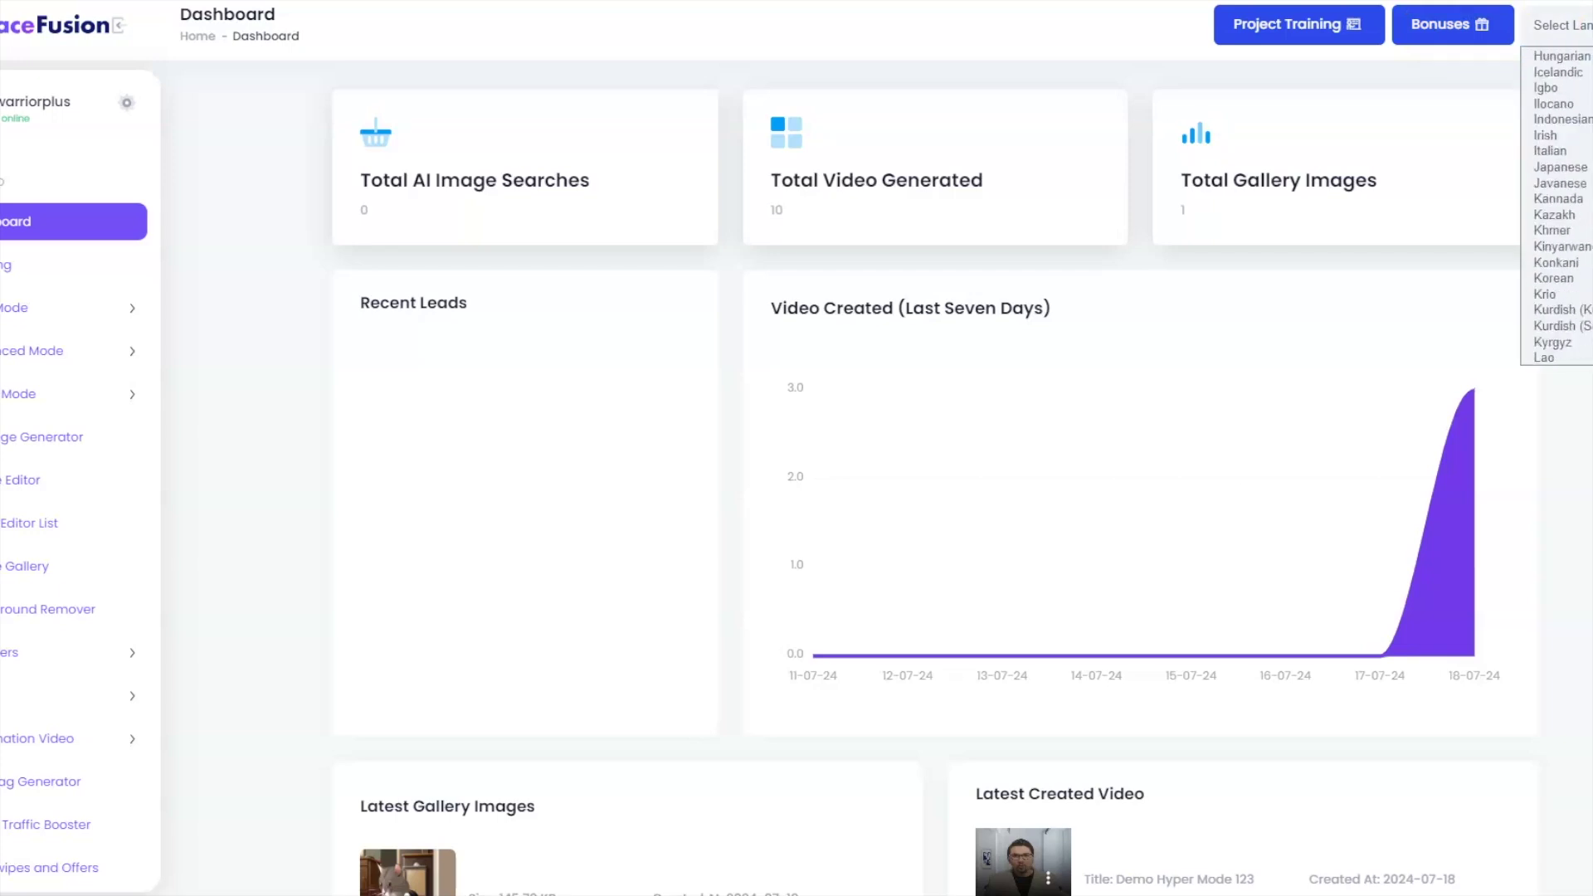
scroll(1557, 205, "up", 6)
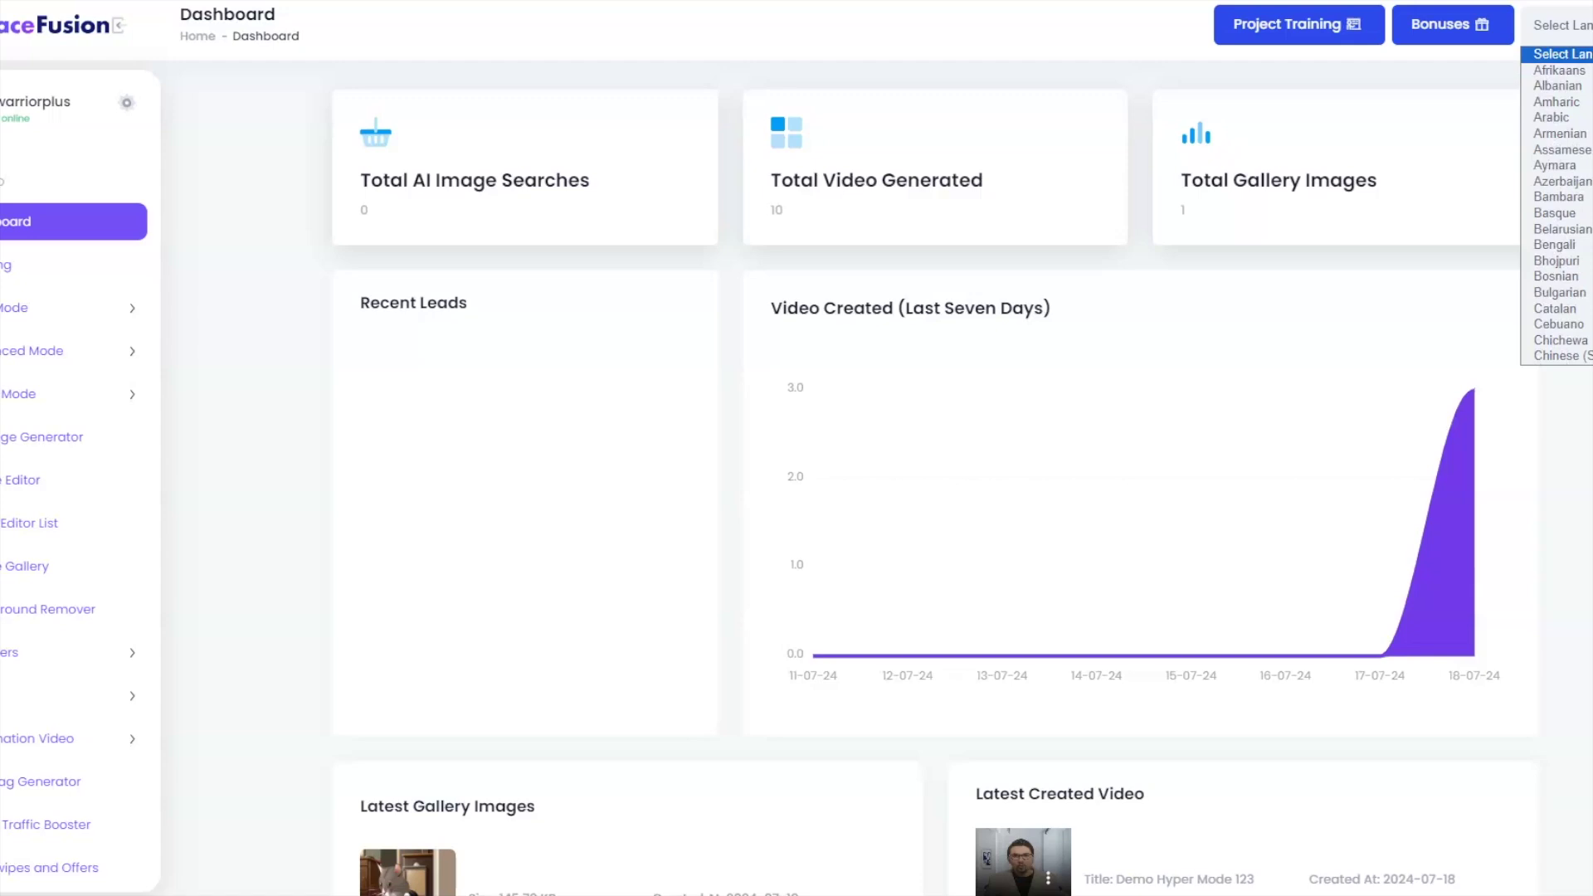
key("Escape")
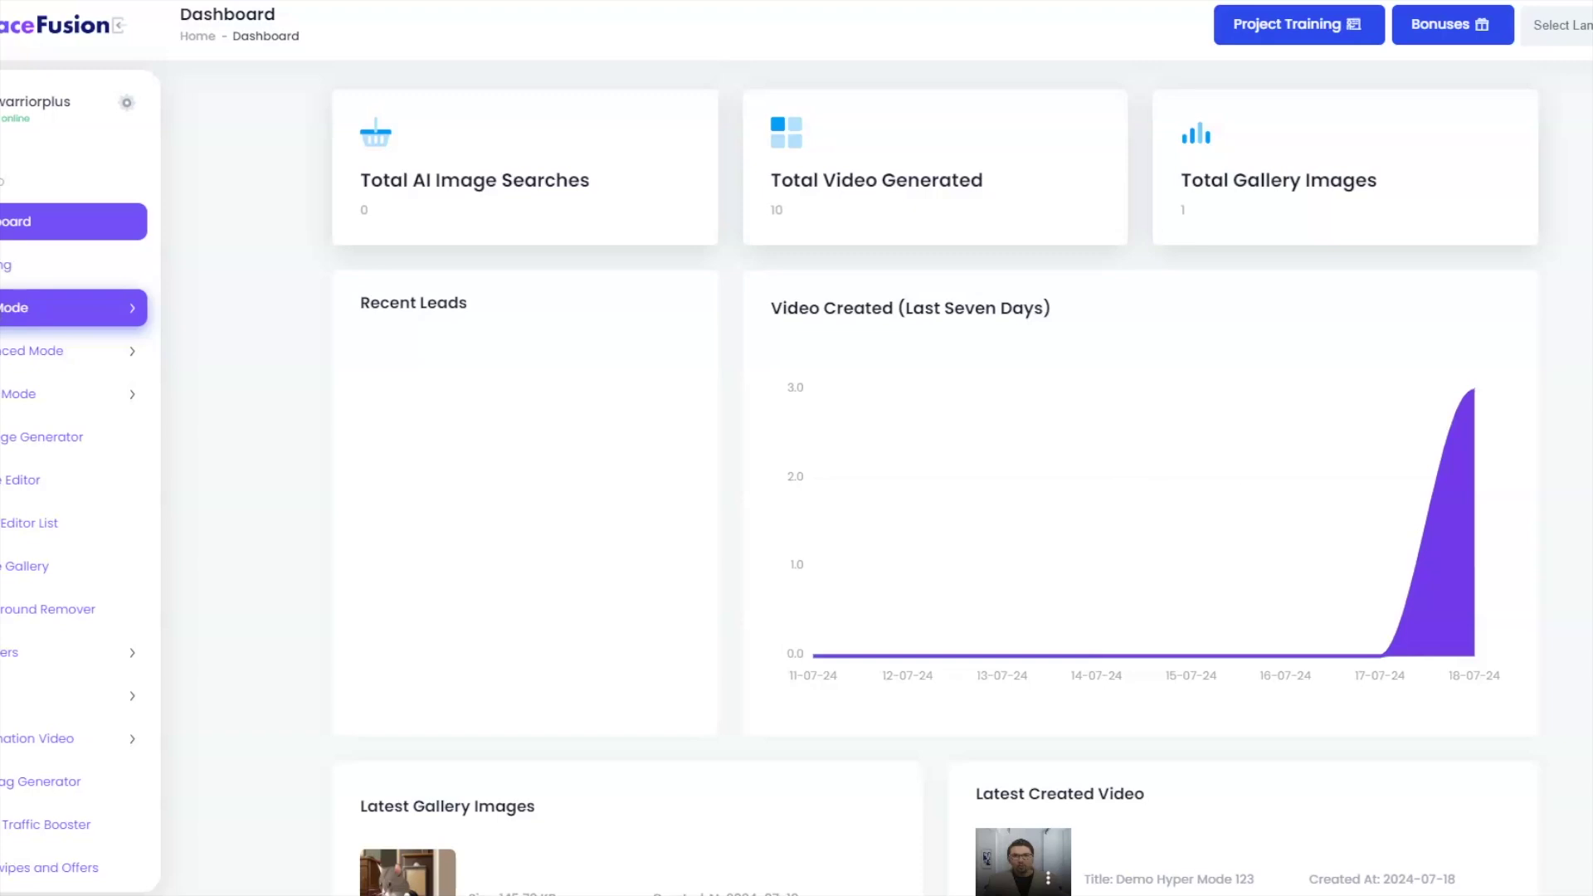
left_click(5, 308)
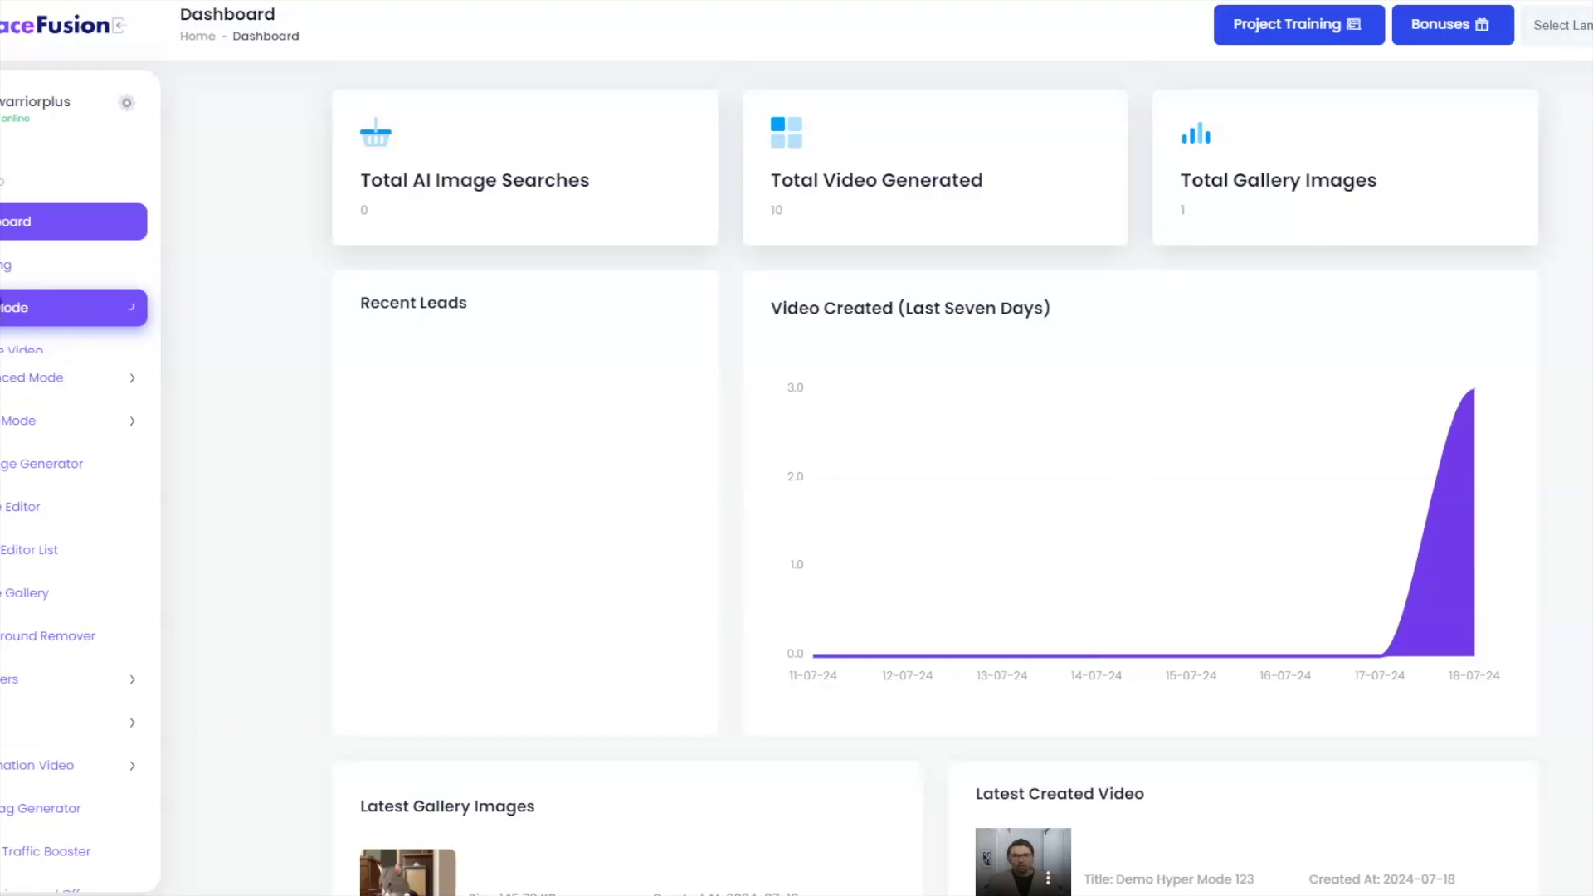
left_click(4, 359)
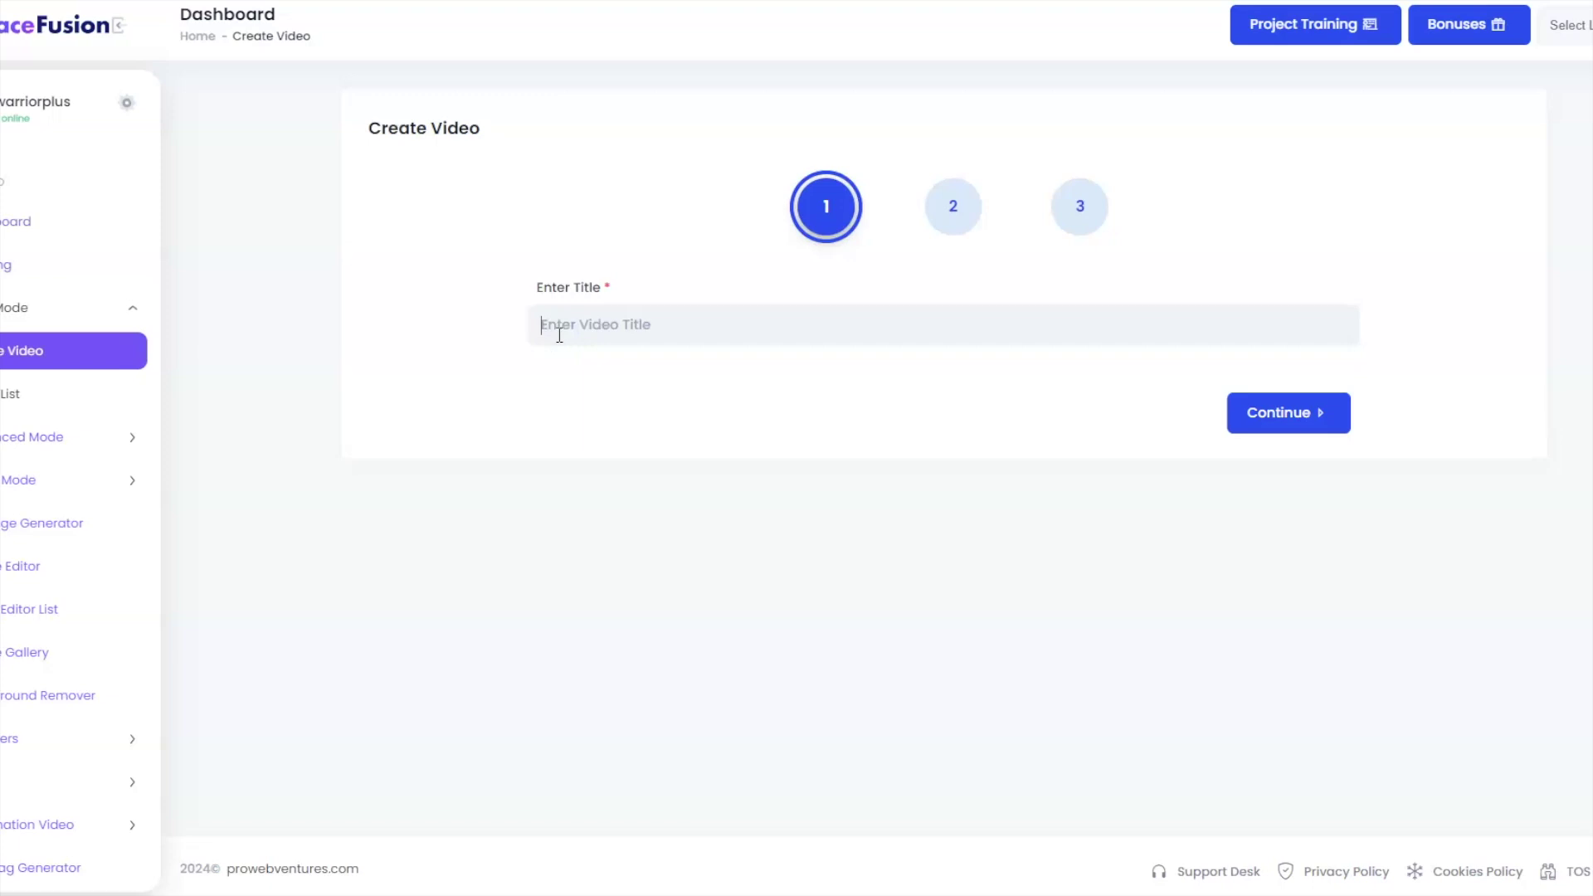
type("Demo video Easy mode 123")
left_click(1315, 411)
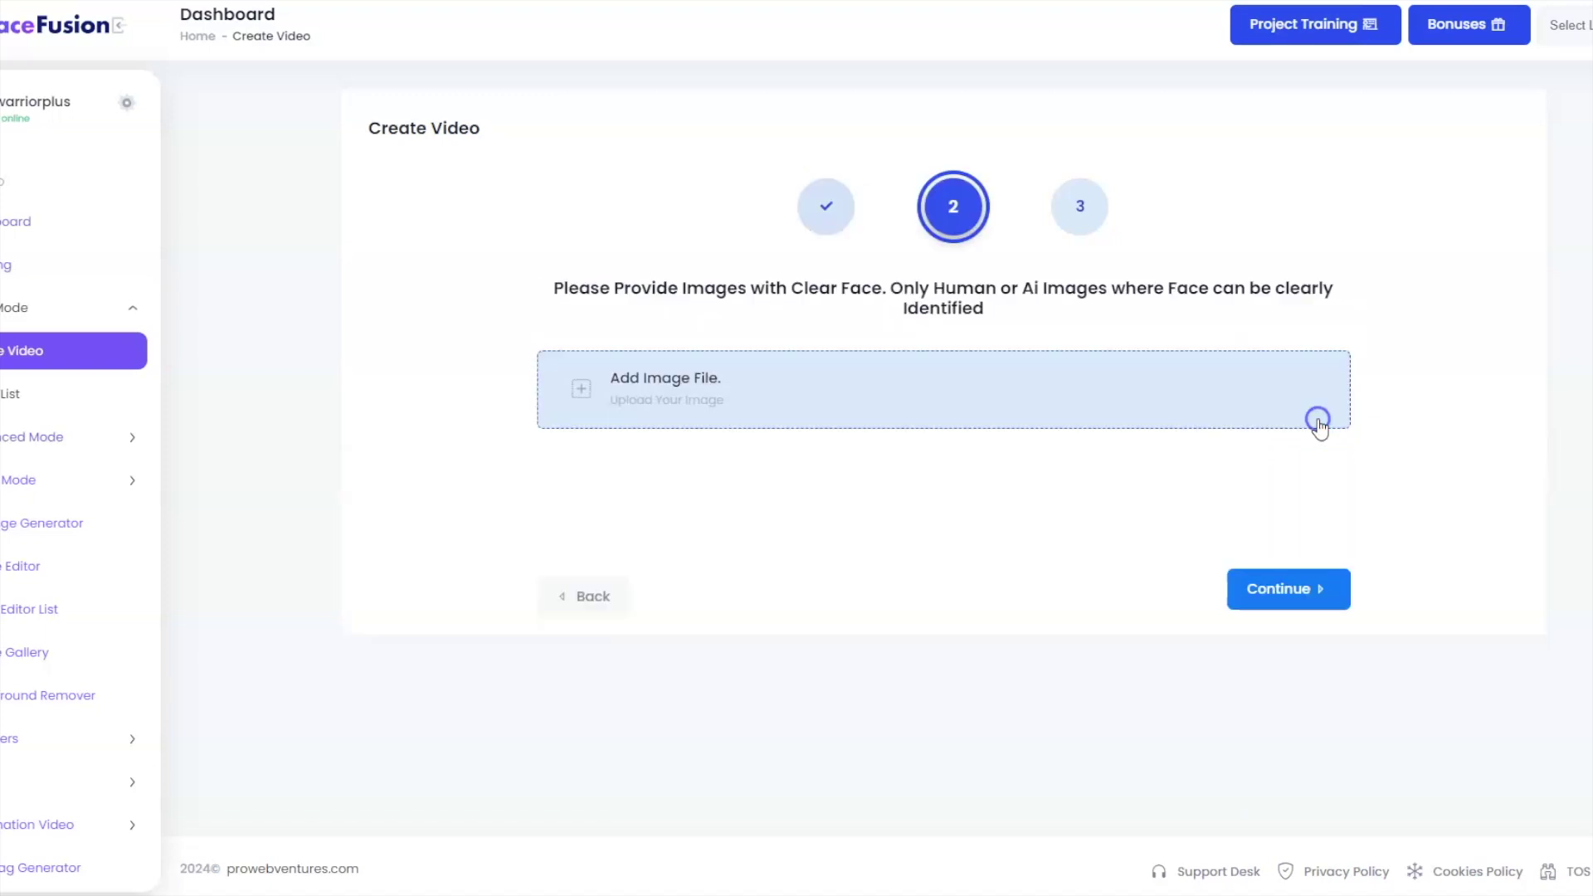
Upload 100k-ai-faces-6 from Downloads > Demo images as the face image
left_click(645, 406)
scroll(703, 374, "up", 2)
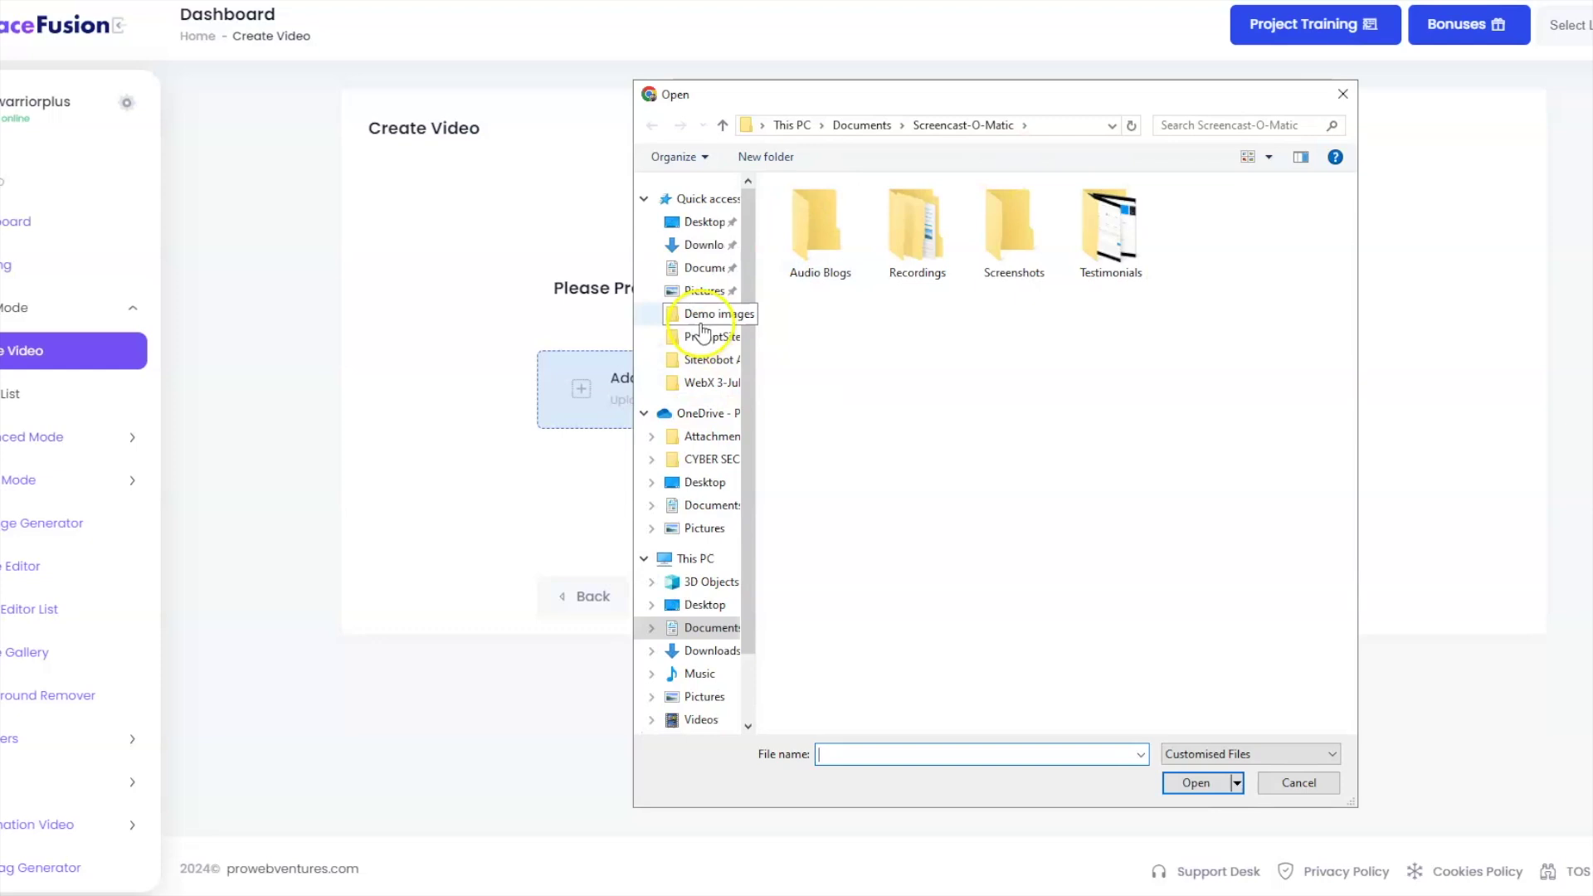
left_click(701, 253)
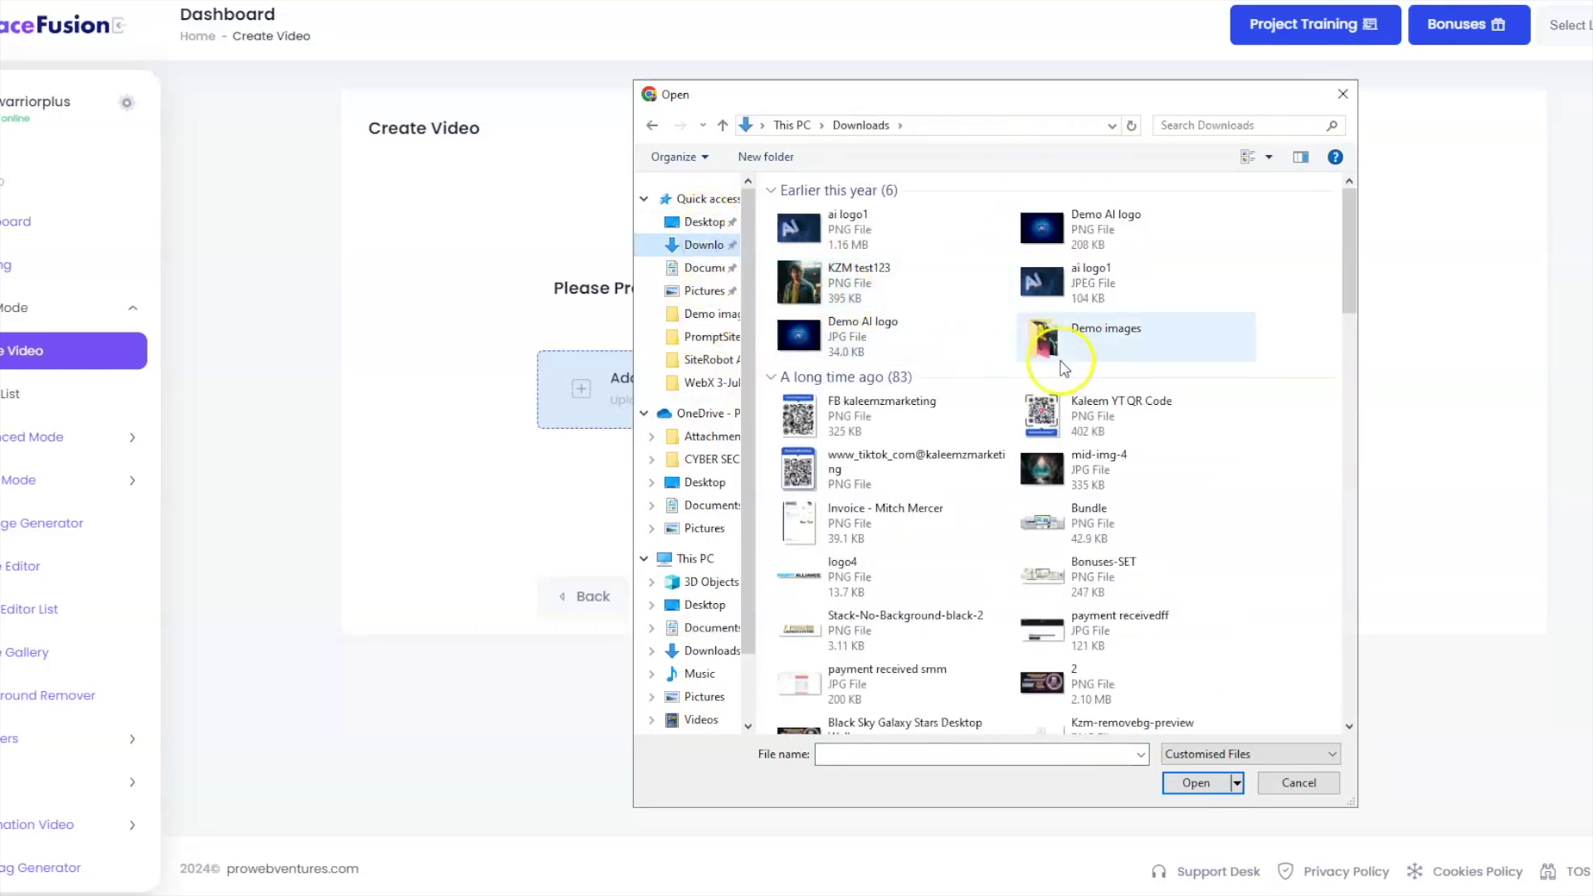
double_click(1060, 366)
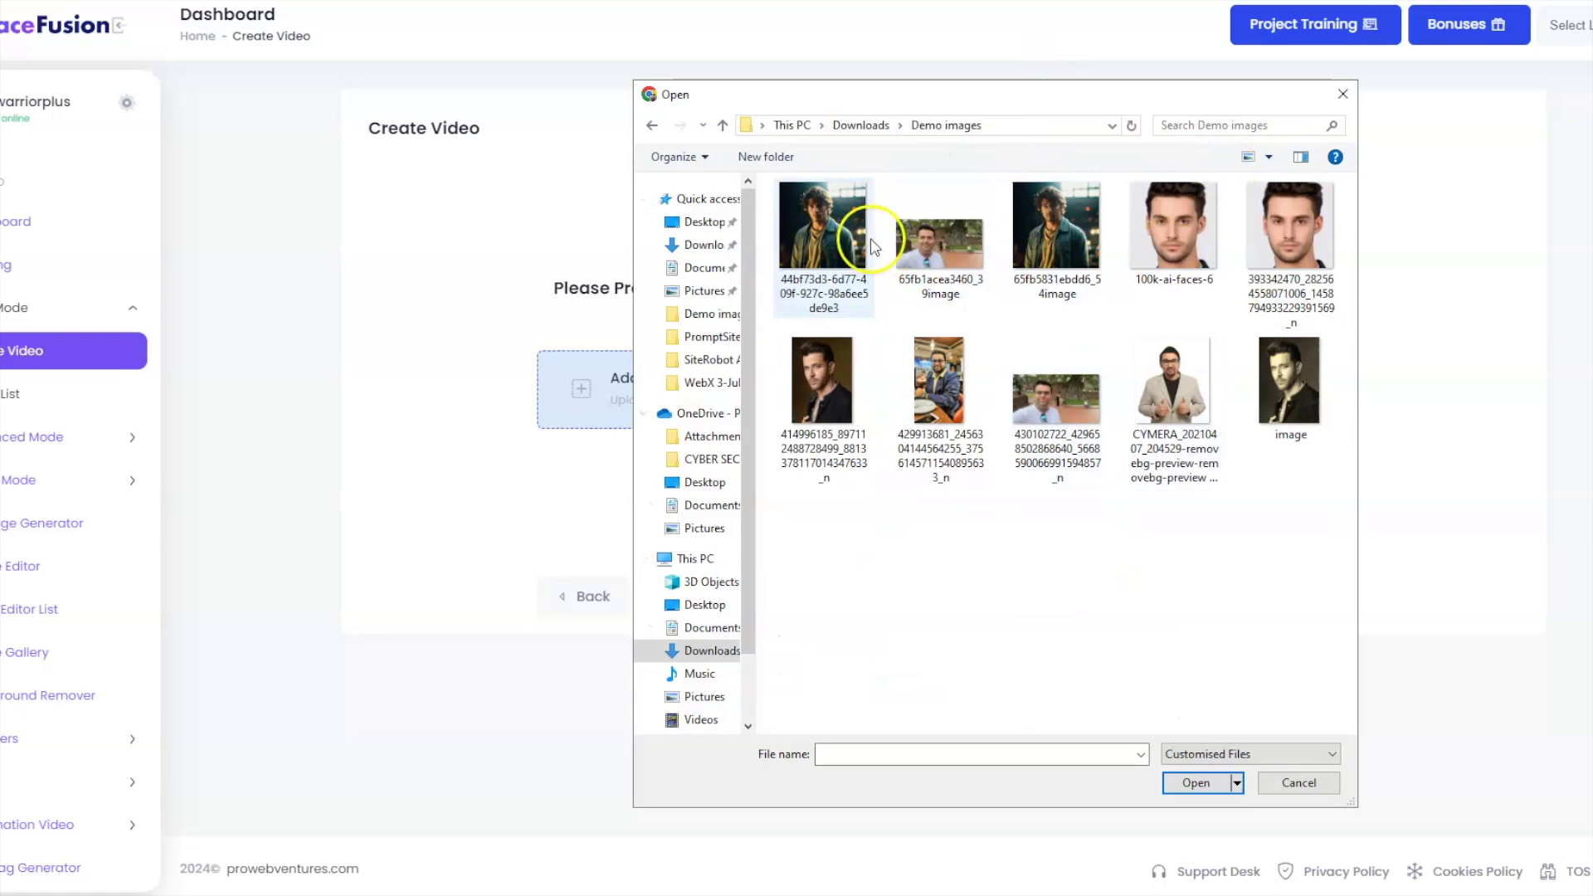
double_click(1189, 237)
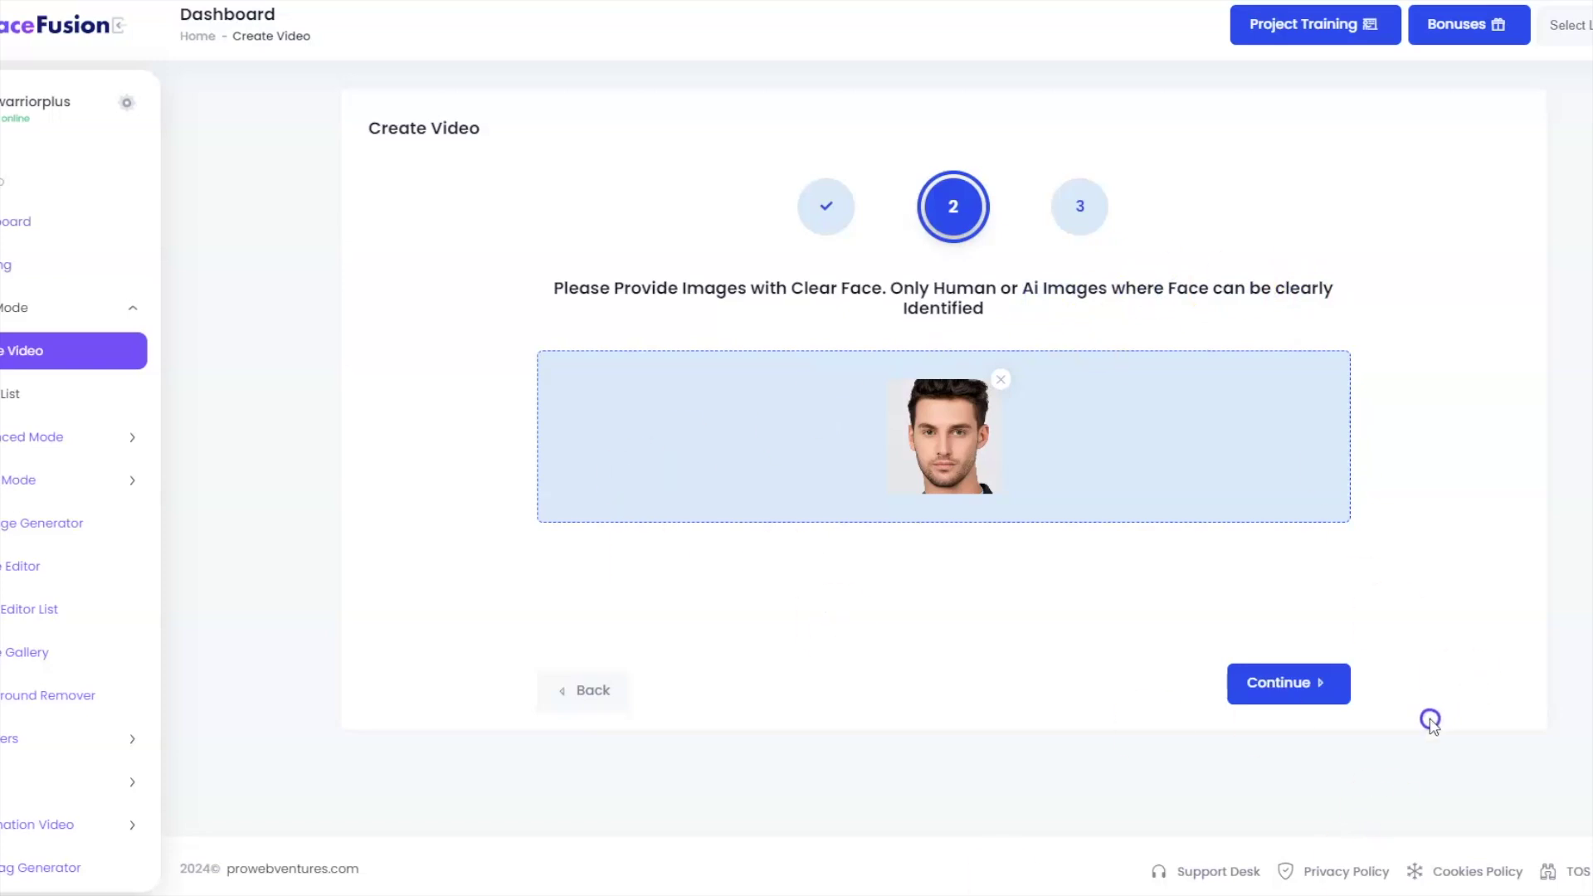
Continue to step 3 and bring up the Generate Audio From Text window
left_click(1313, 704)
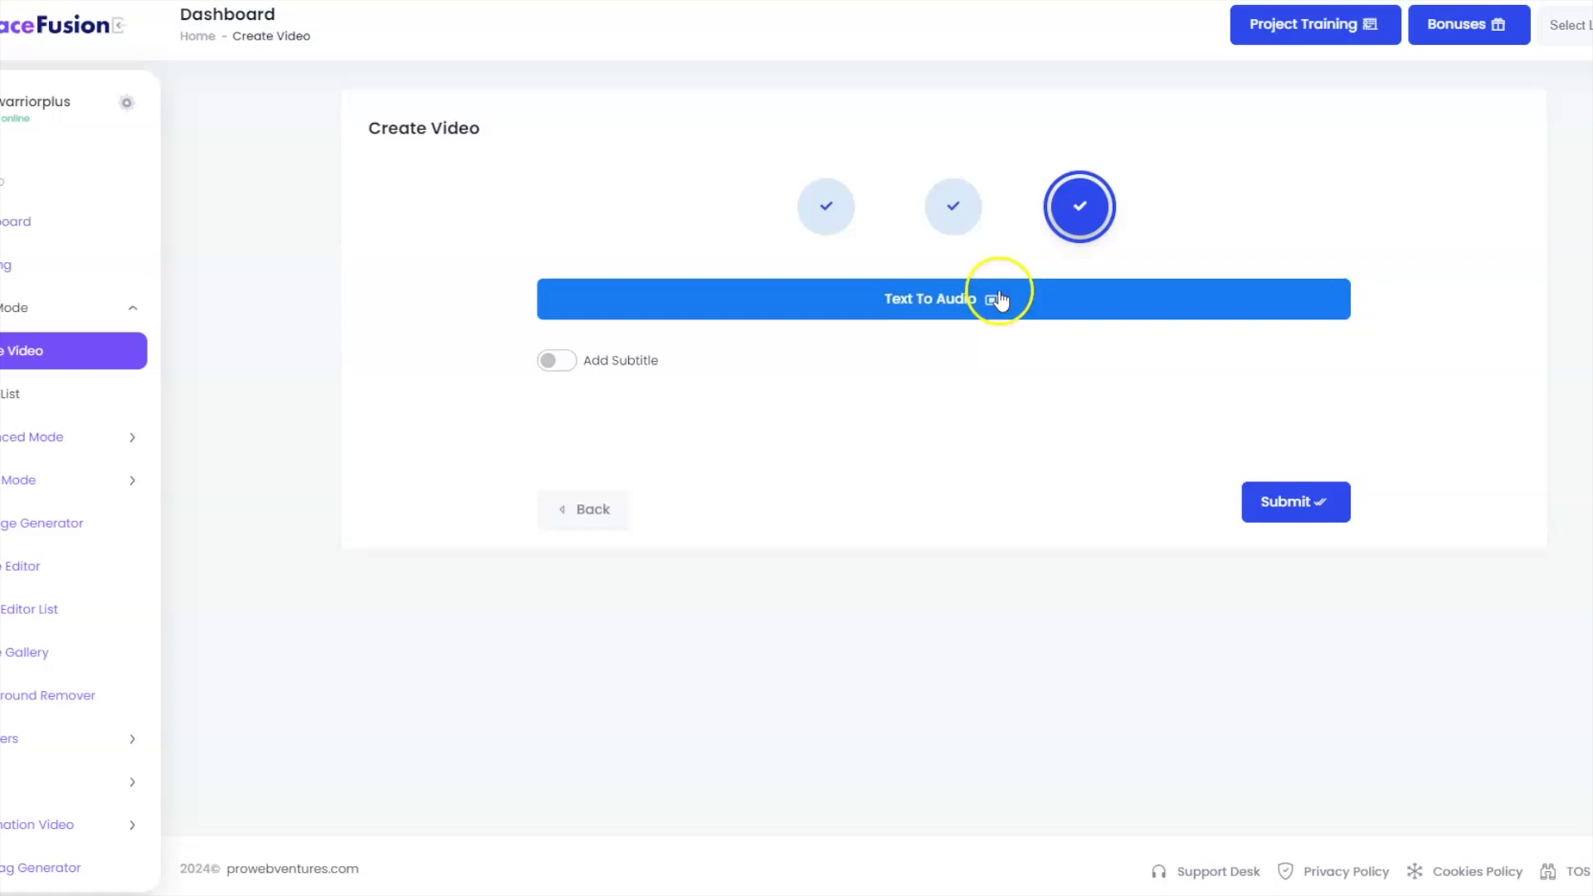
left_click(946, 306)
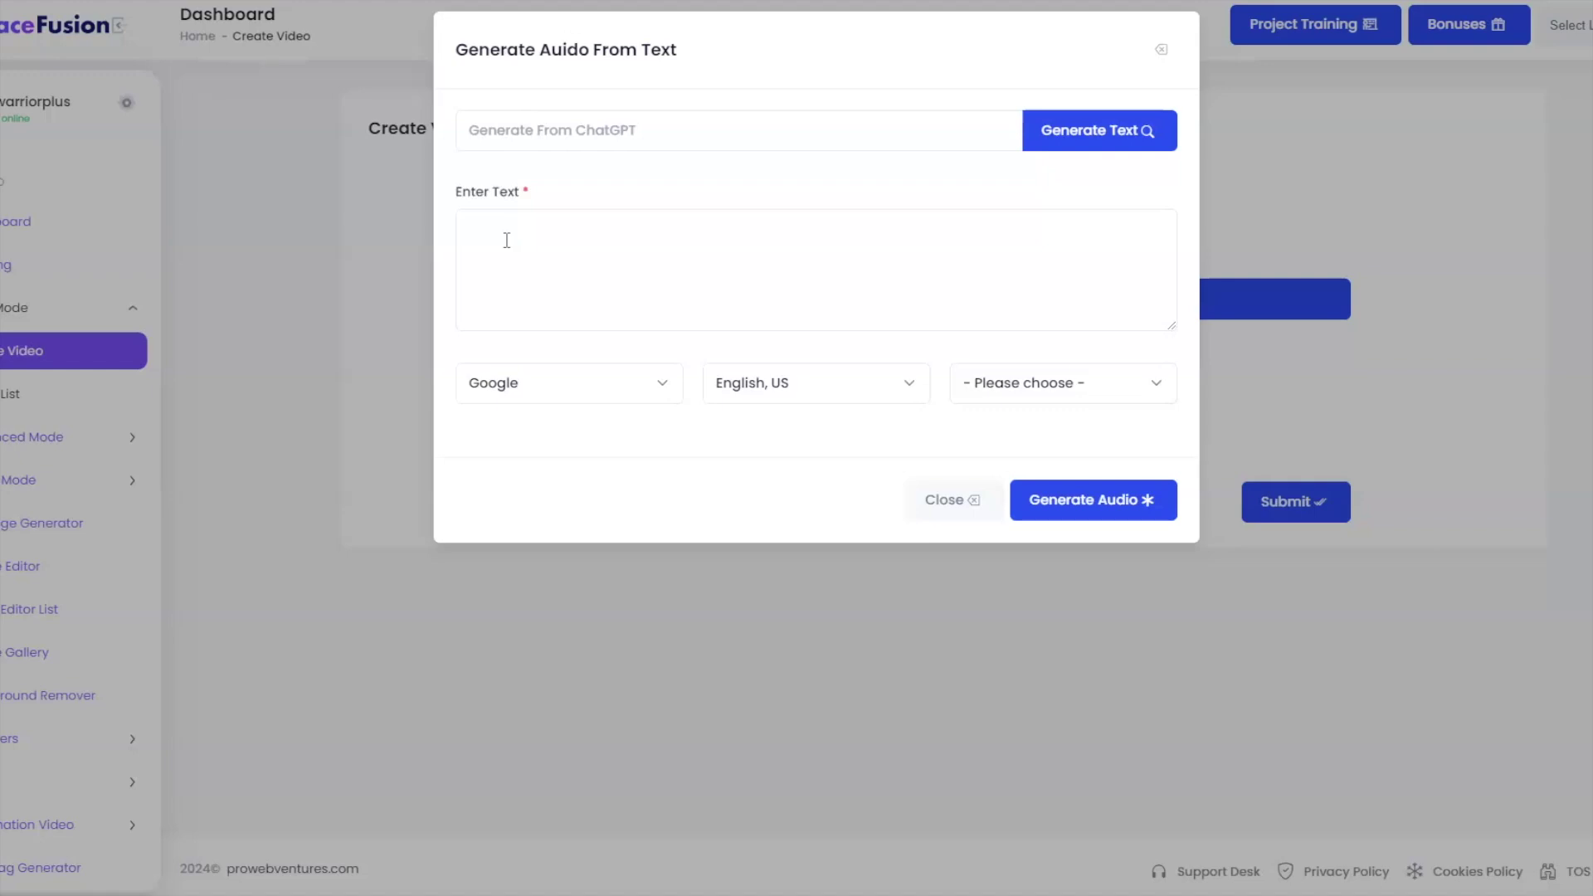
Generate a script from the personal-training prompt with 'old' changed to 'young', ending 'Thank you!'
left_click(803, 130)
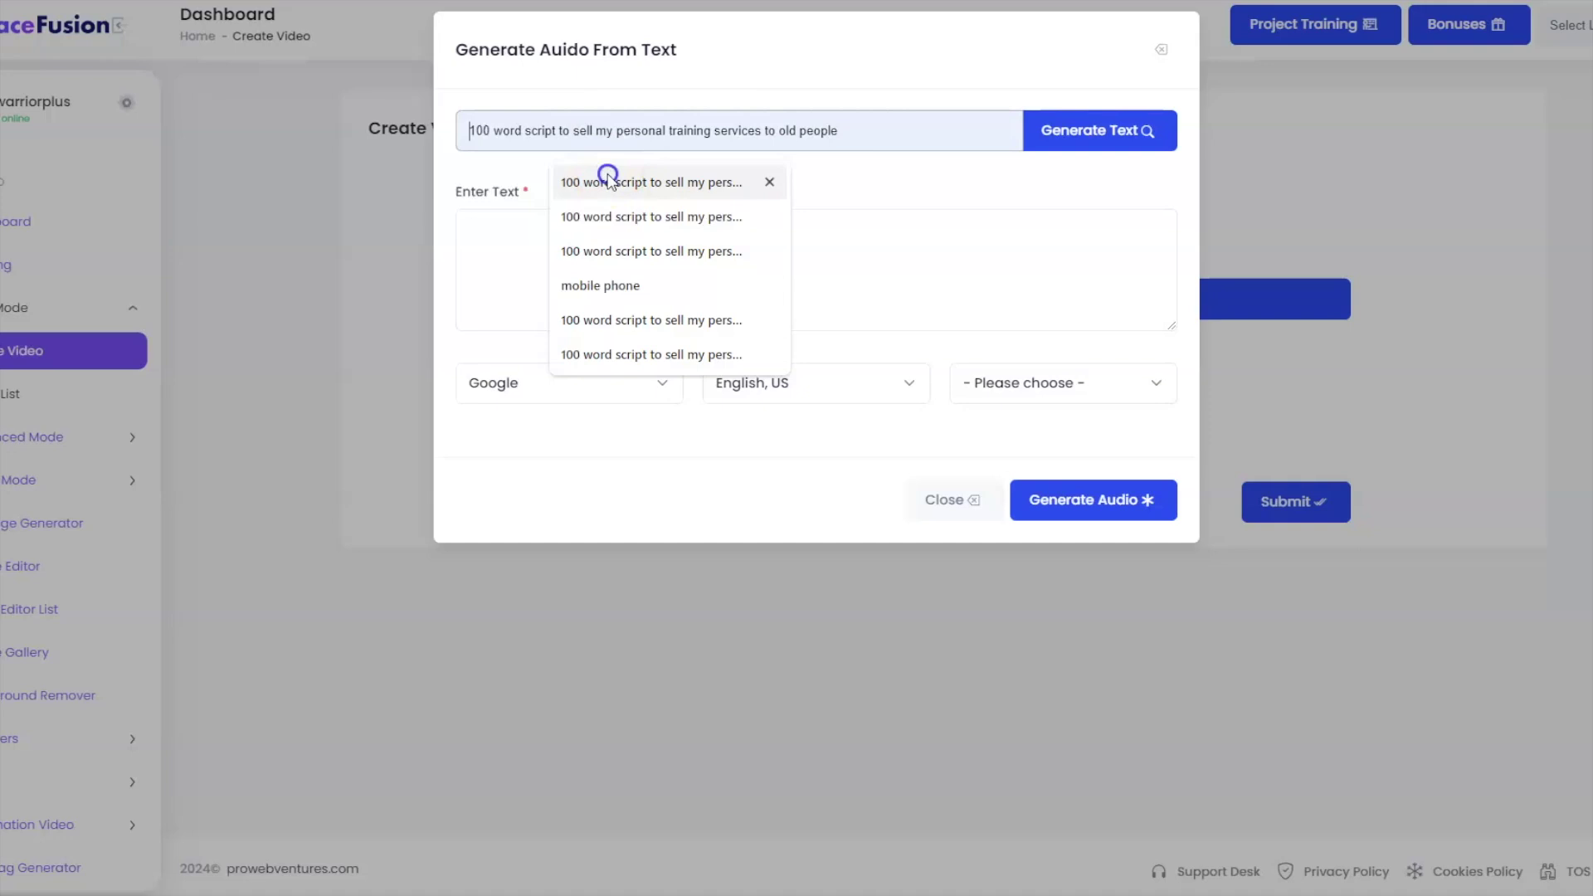
left_click(607, 181)
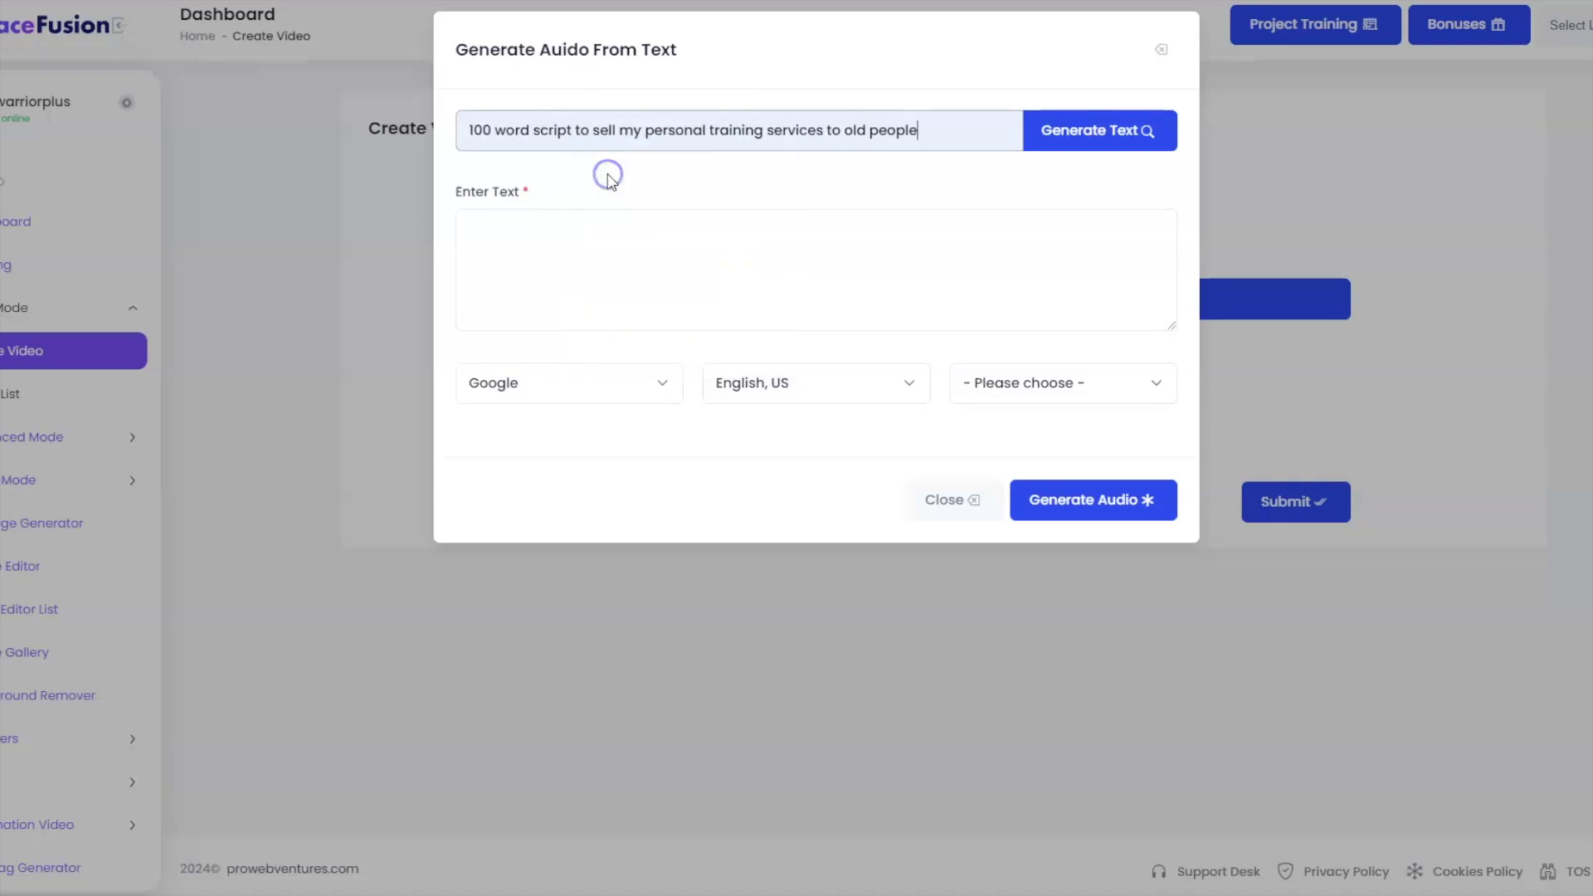
double_click(853, 130)
type("yo")
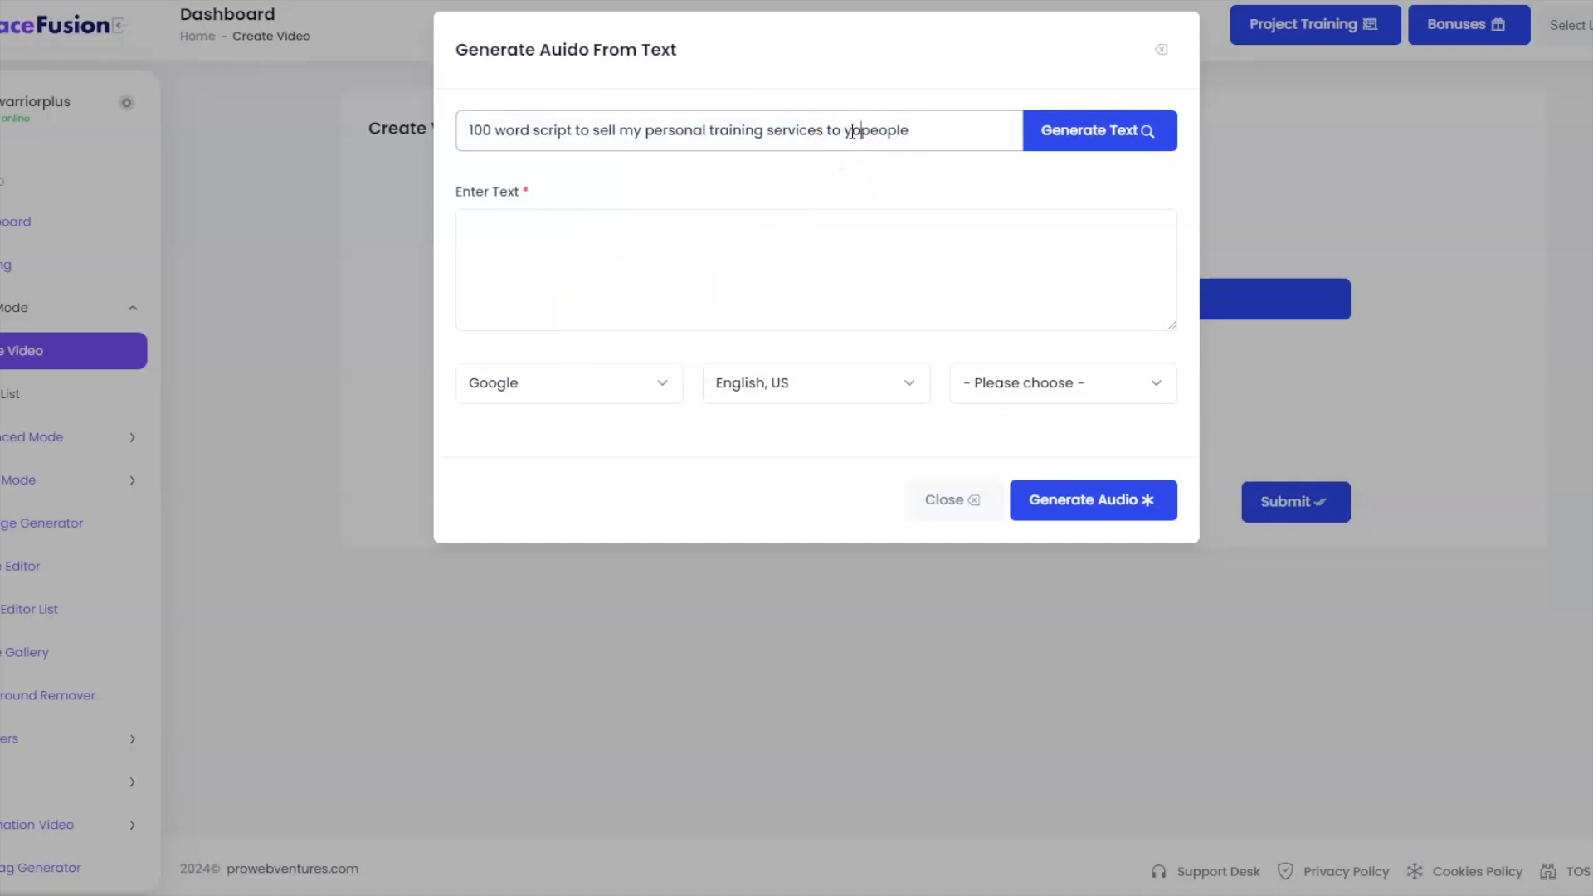
type("ung")
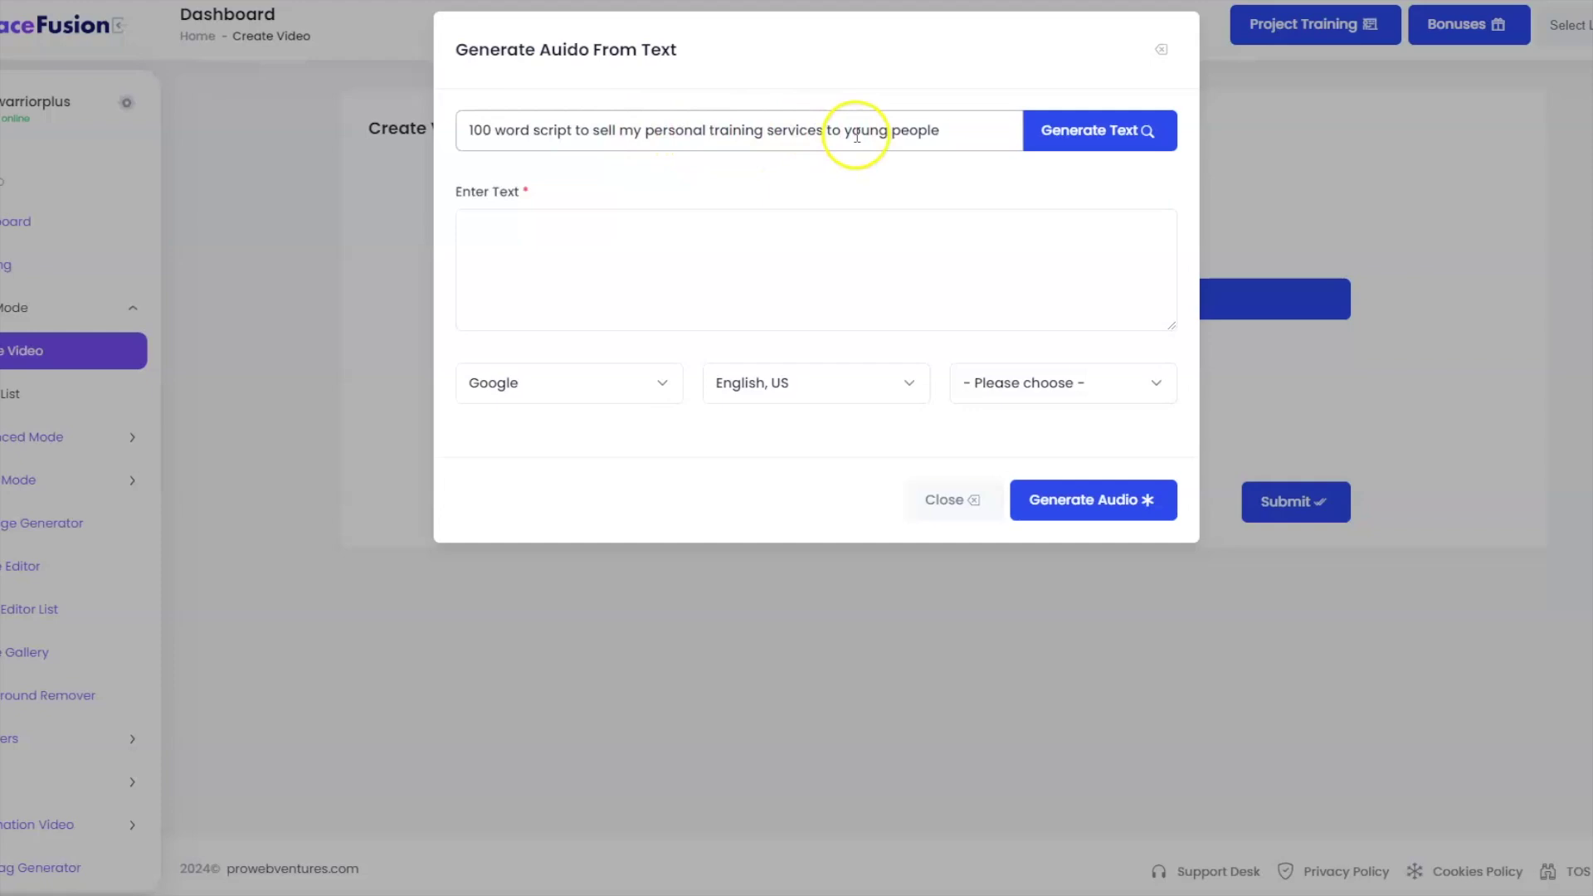
left_click(1047, 146)
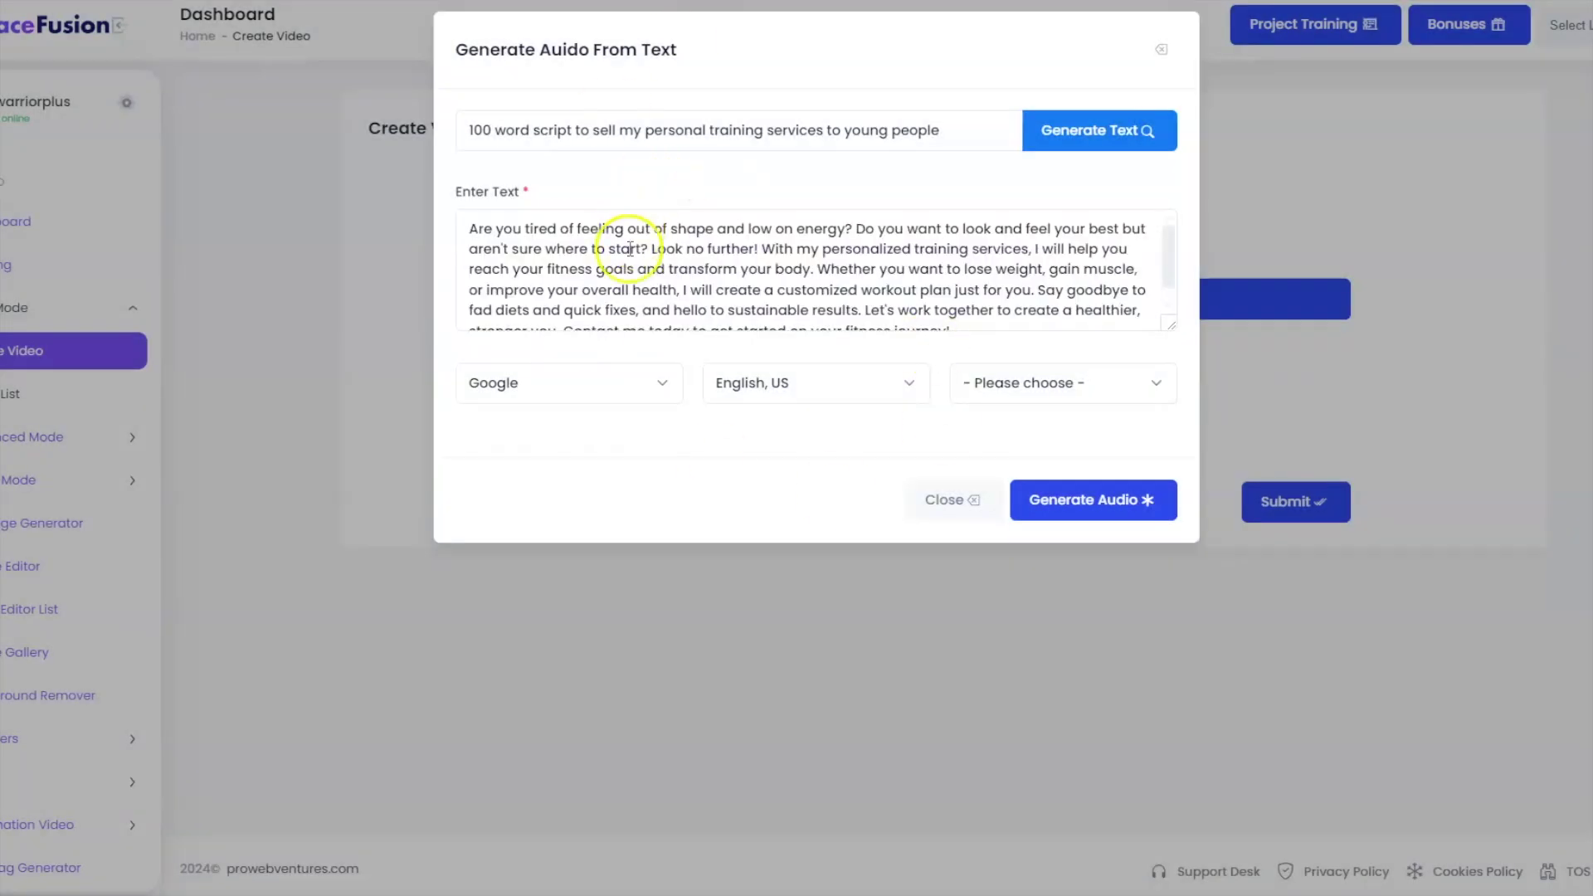
scroll(766, 252, "down", 1)
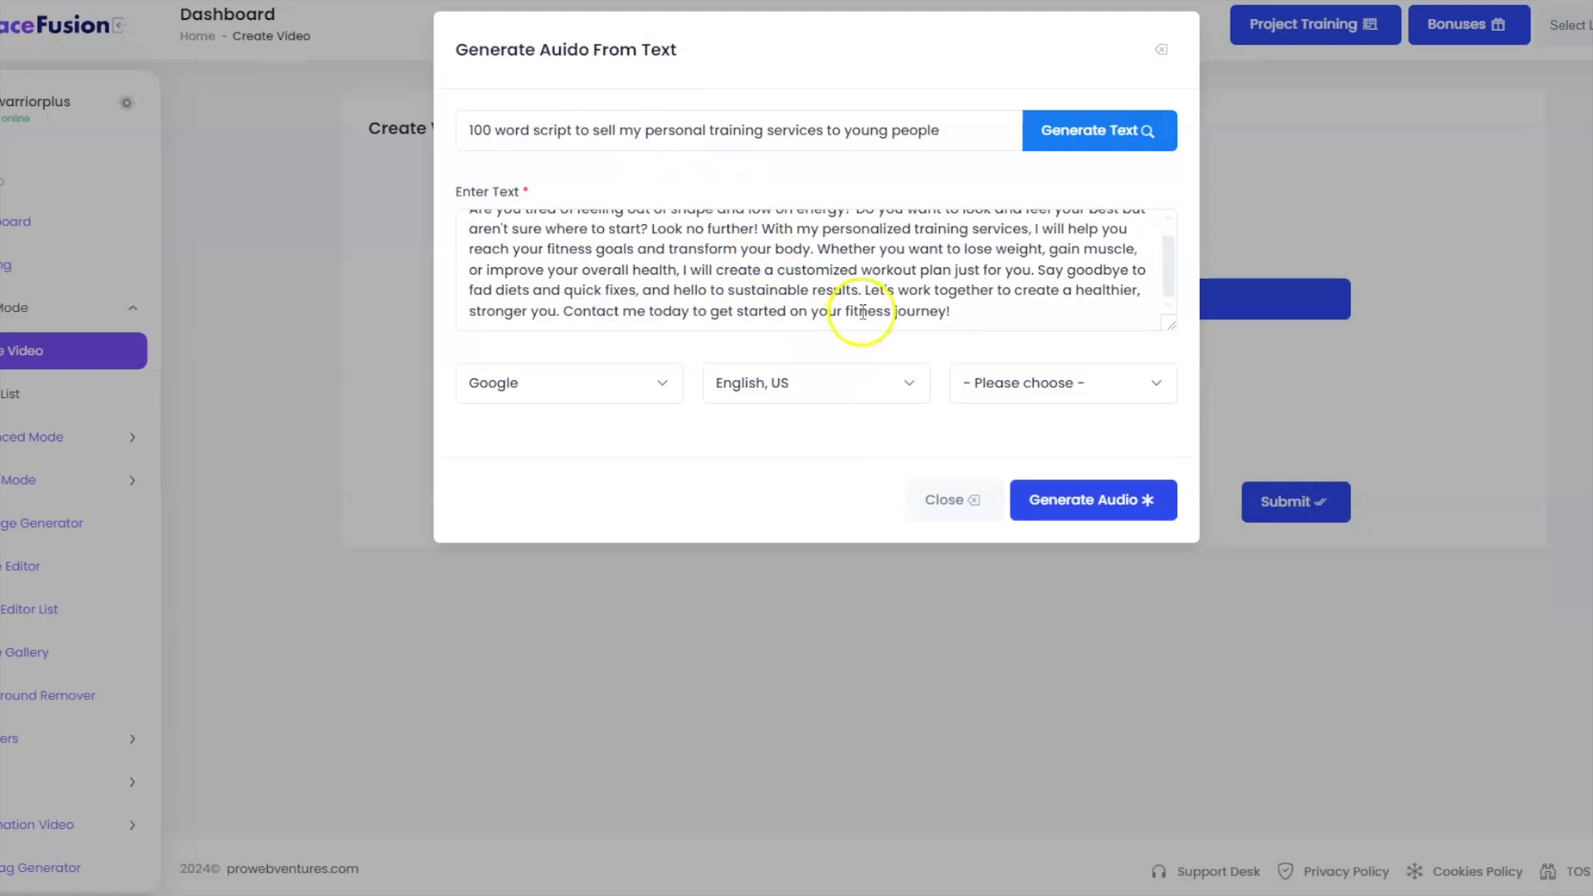
scroll(872, 326, "up", 1)
scroll(697, 286, "down", 1)
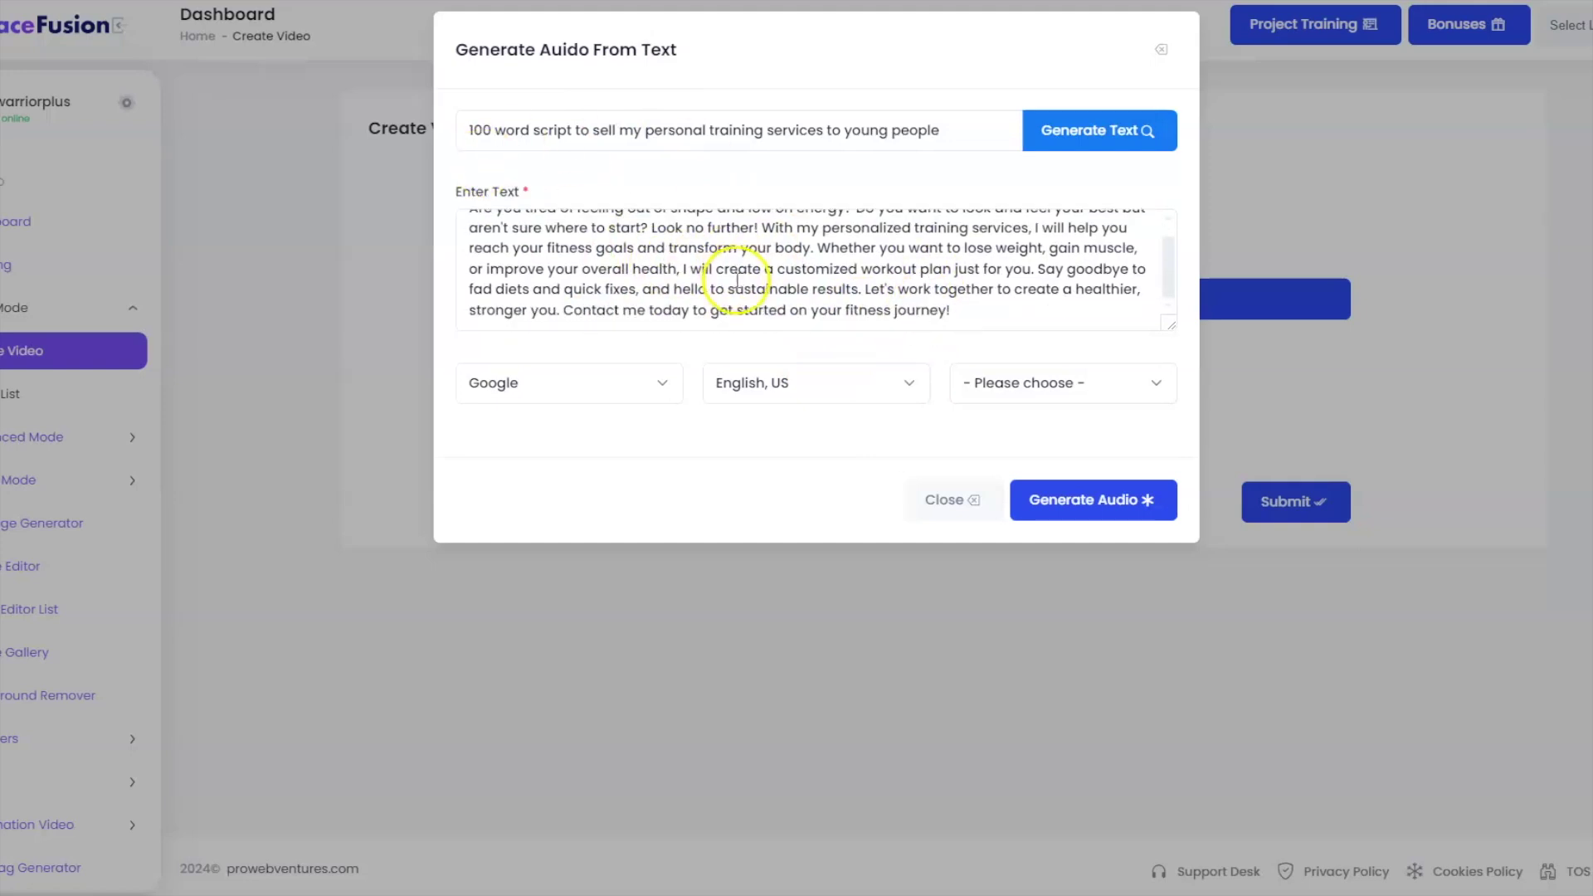
left_click(1014, 302)
type("Thank")
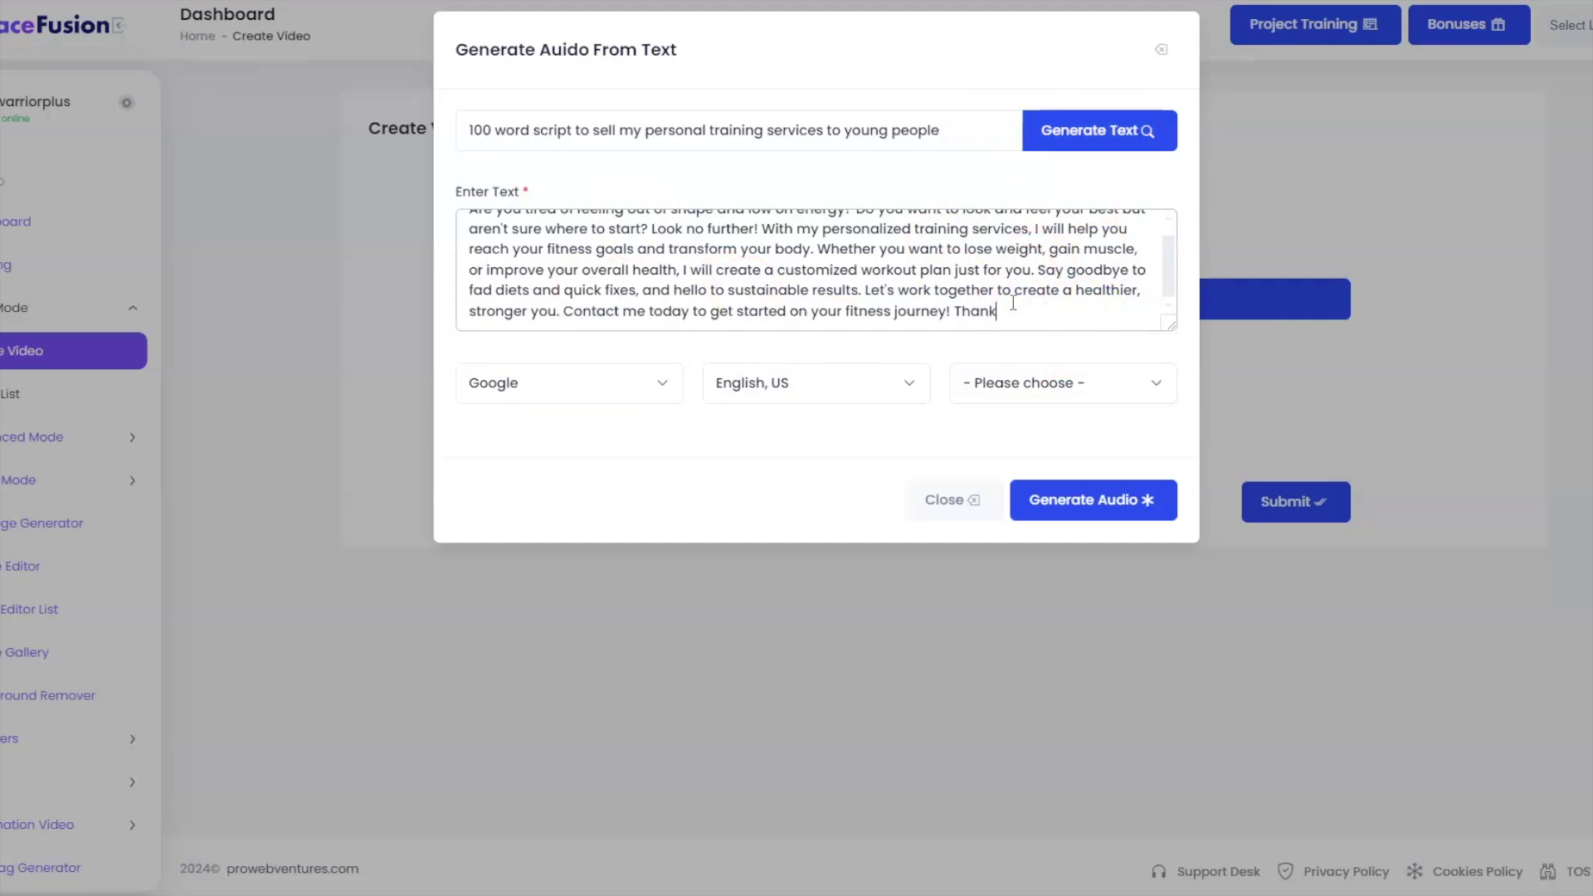
type(" you!")
Generate the script's audio in English (US) with the Samuel voice
left_click(765, 390)
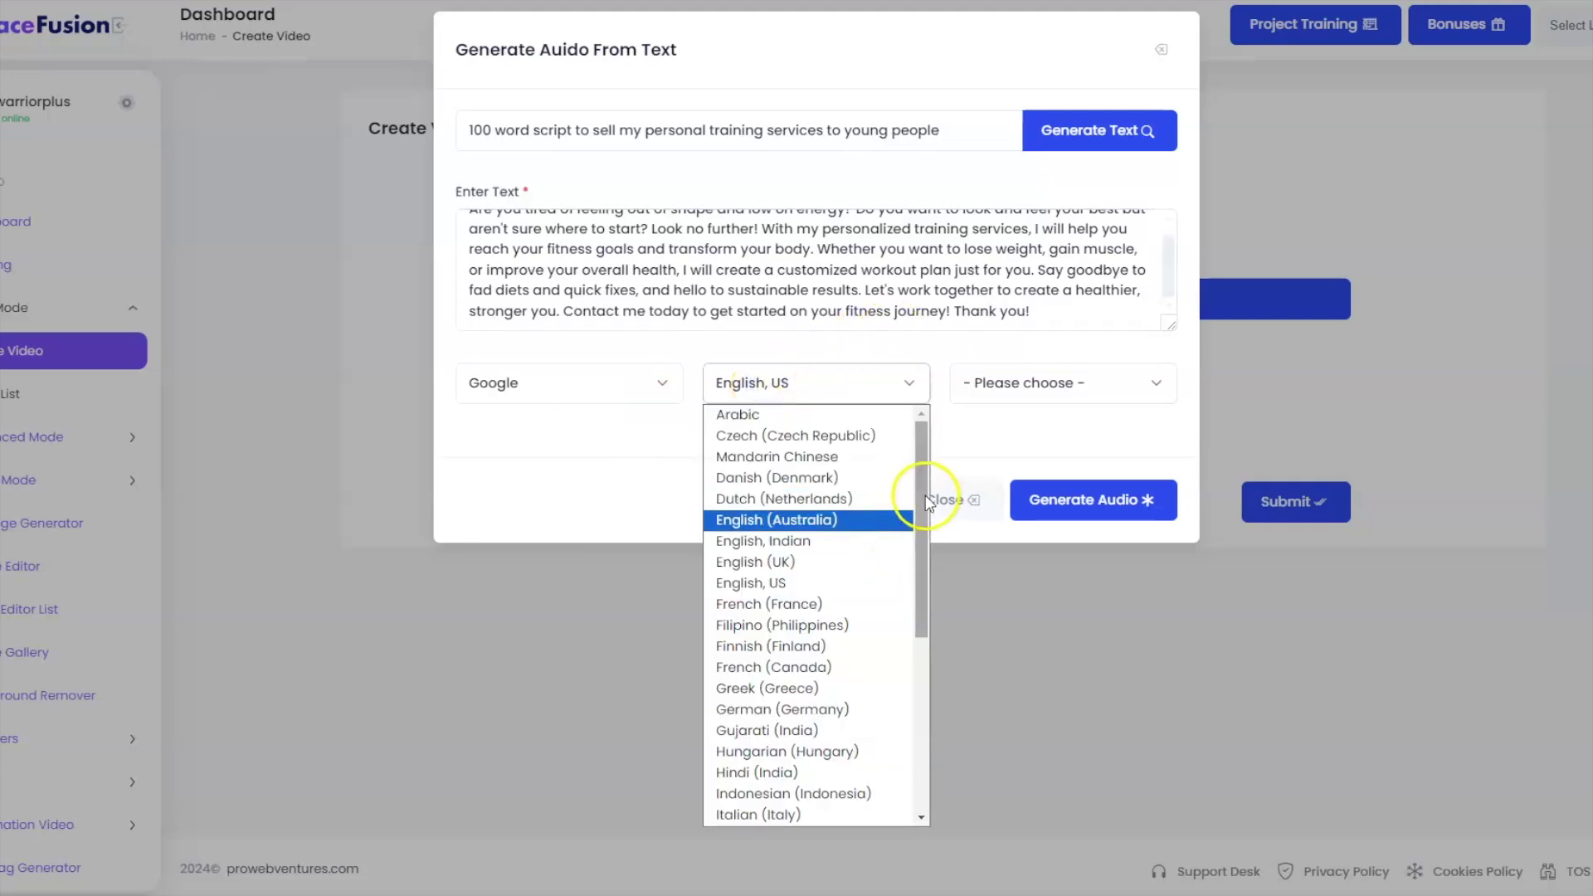
mouse_move(926, 495)
left_mouse_down()
mouse_move(944, 502)
mouse_move(951, 462)
left_mouse_up()
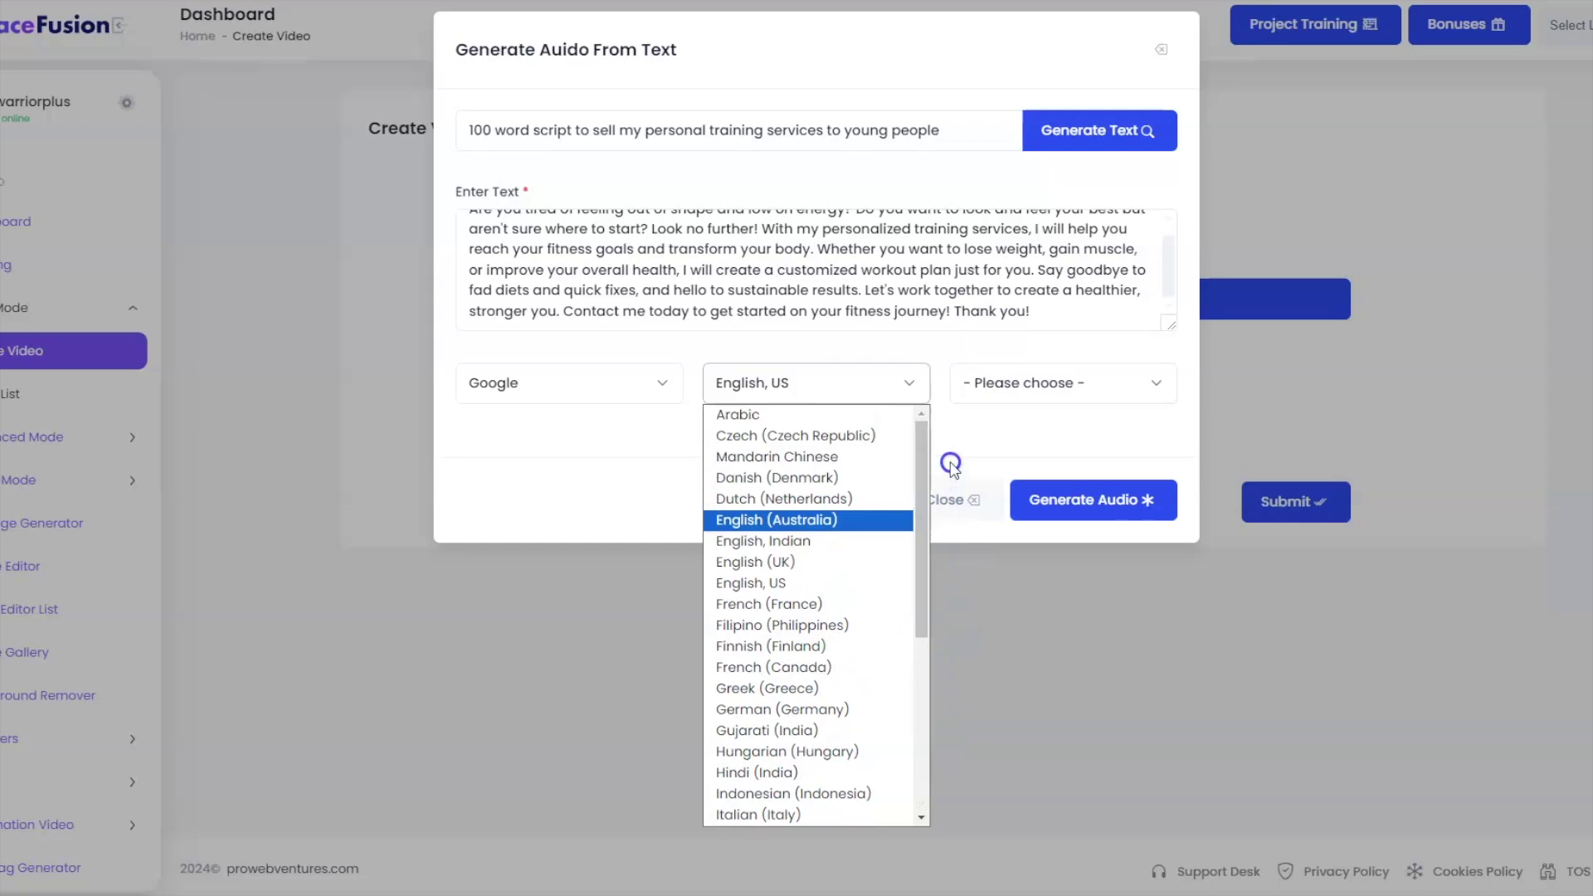
left_click(769, 582)
left_click(1003, 383)
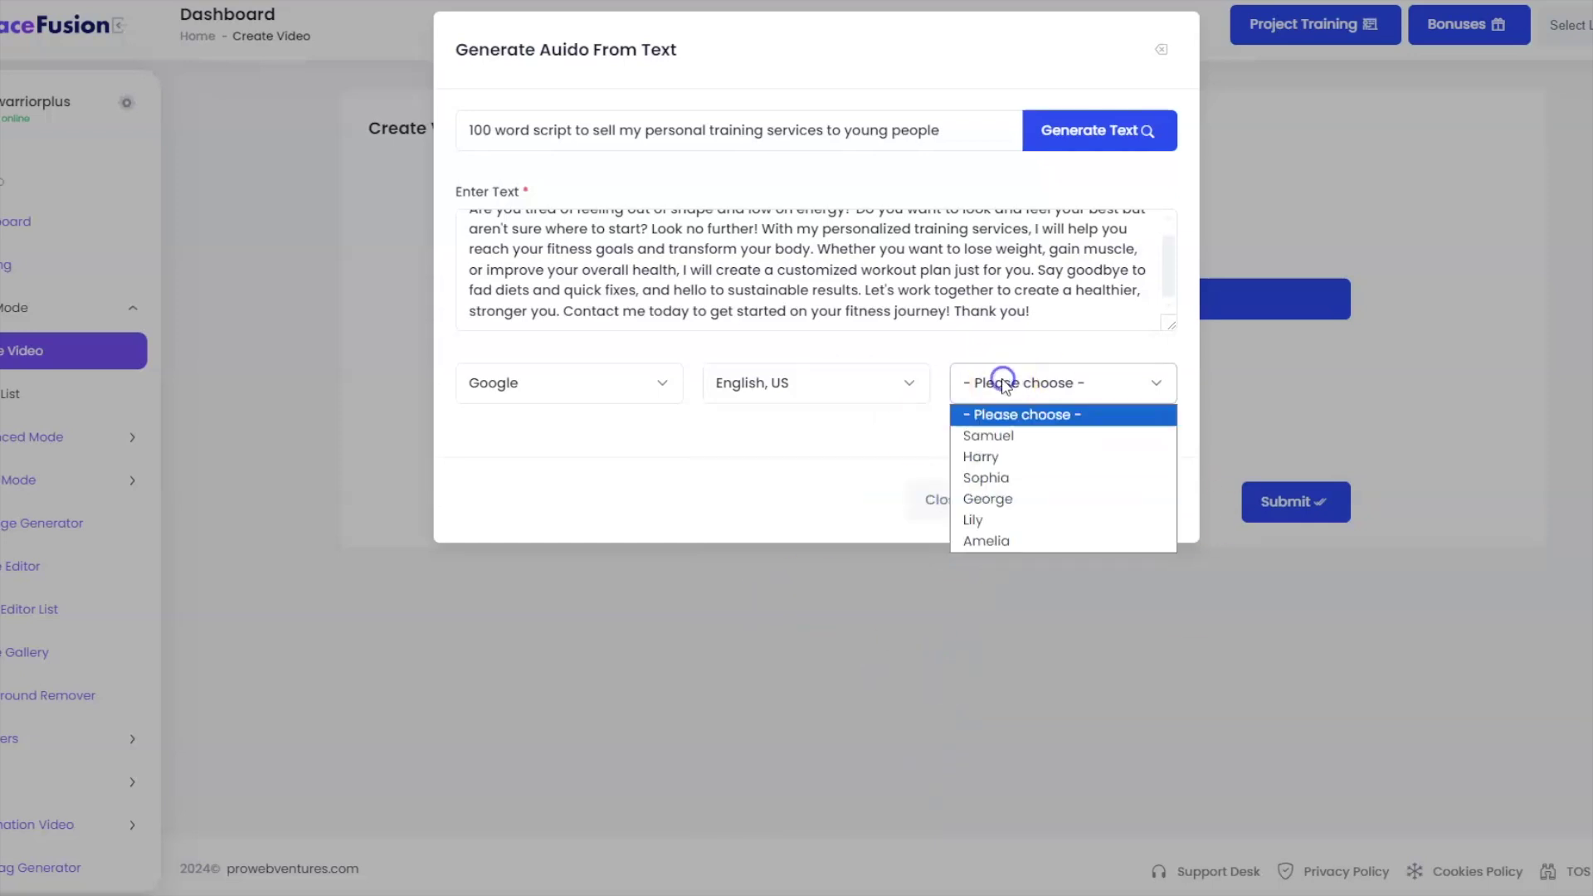
left_click(990, 436)
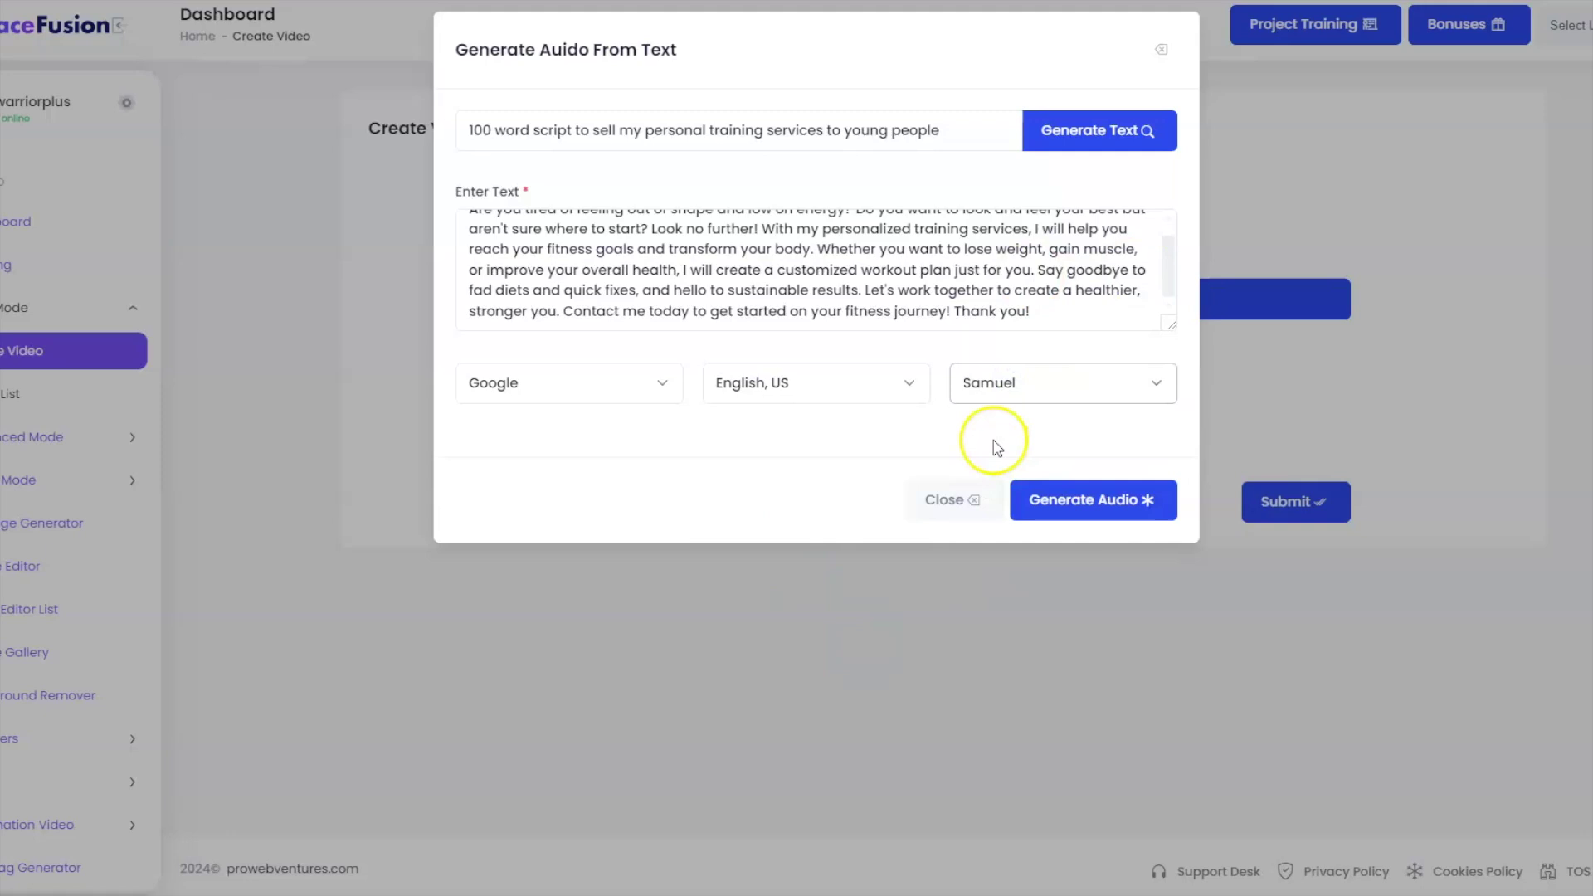
left_click(1080, 504)
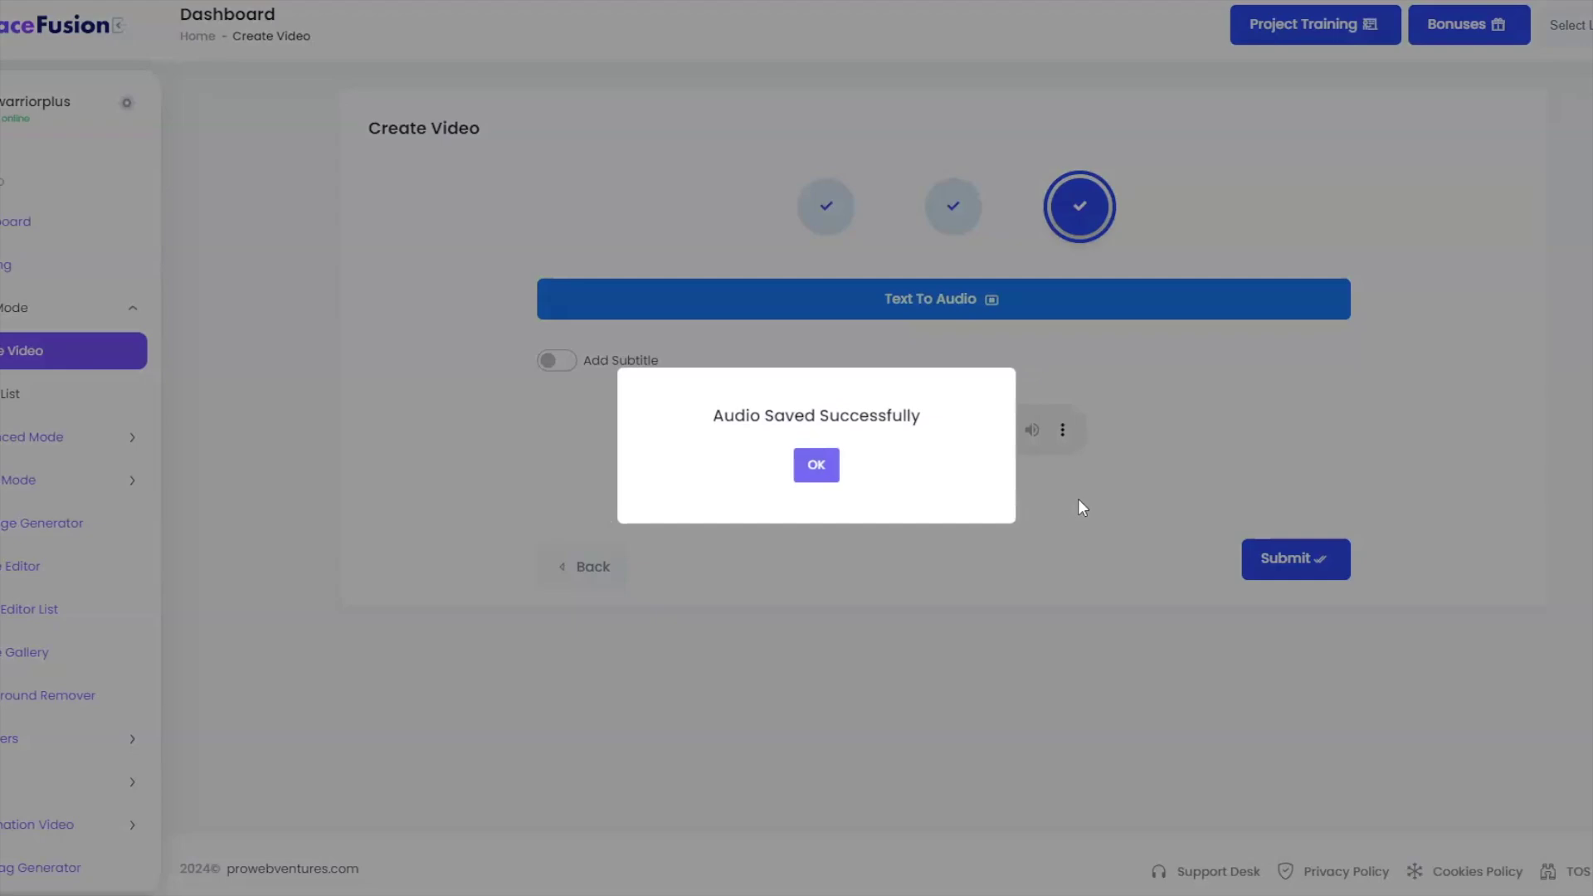
Preview the generated audio, turn on subtitles, and submit the video
left_click(815, 464)
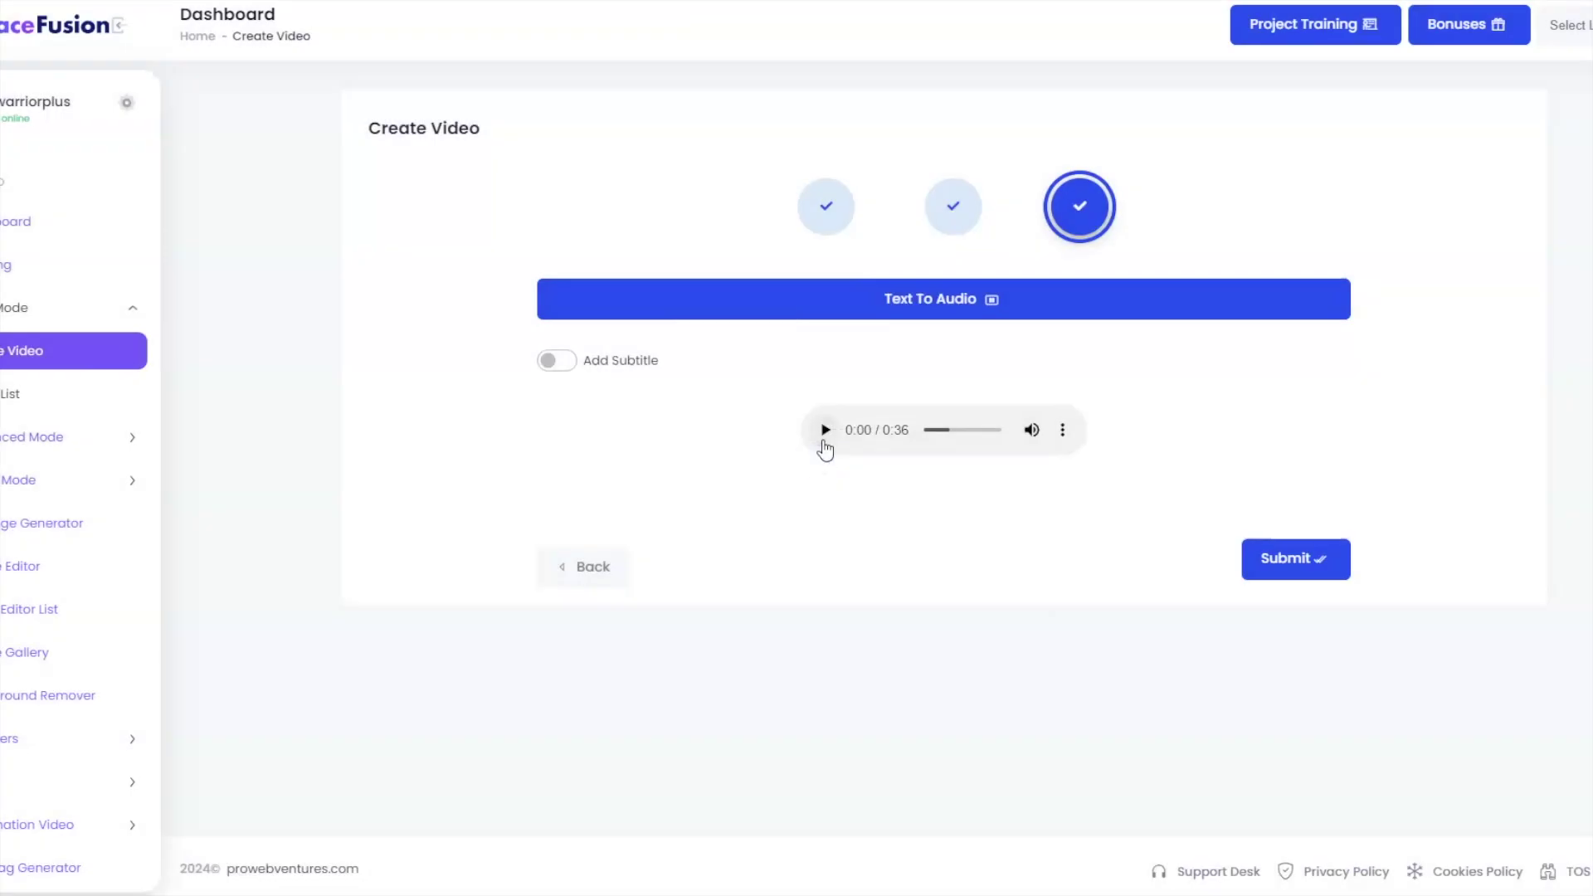
left_click(822, 430)
left_click(824, 431)
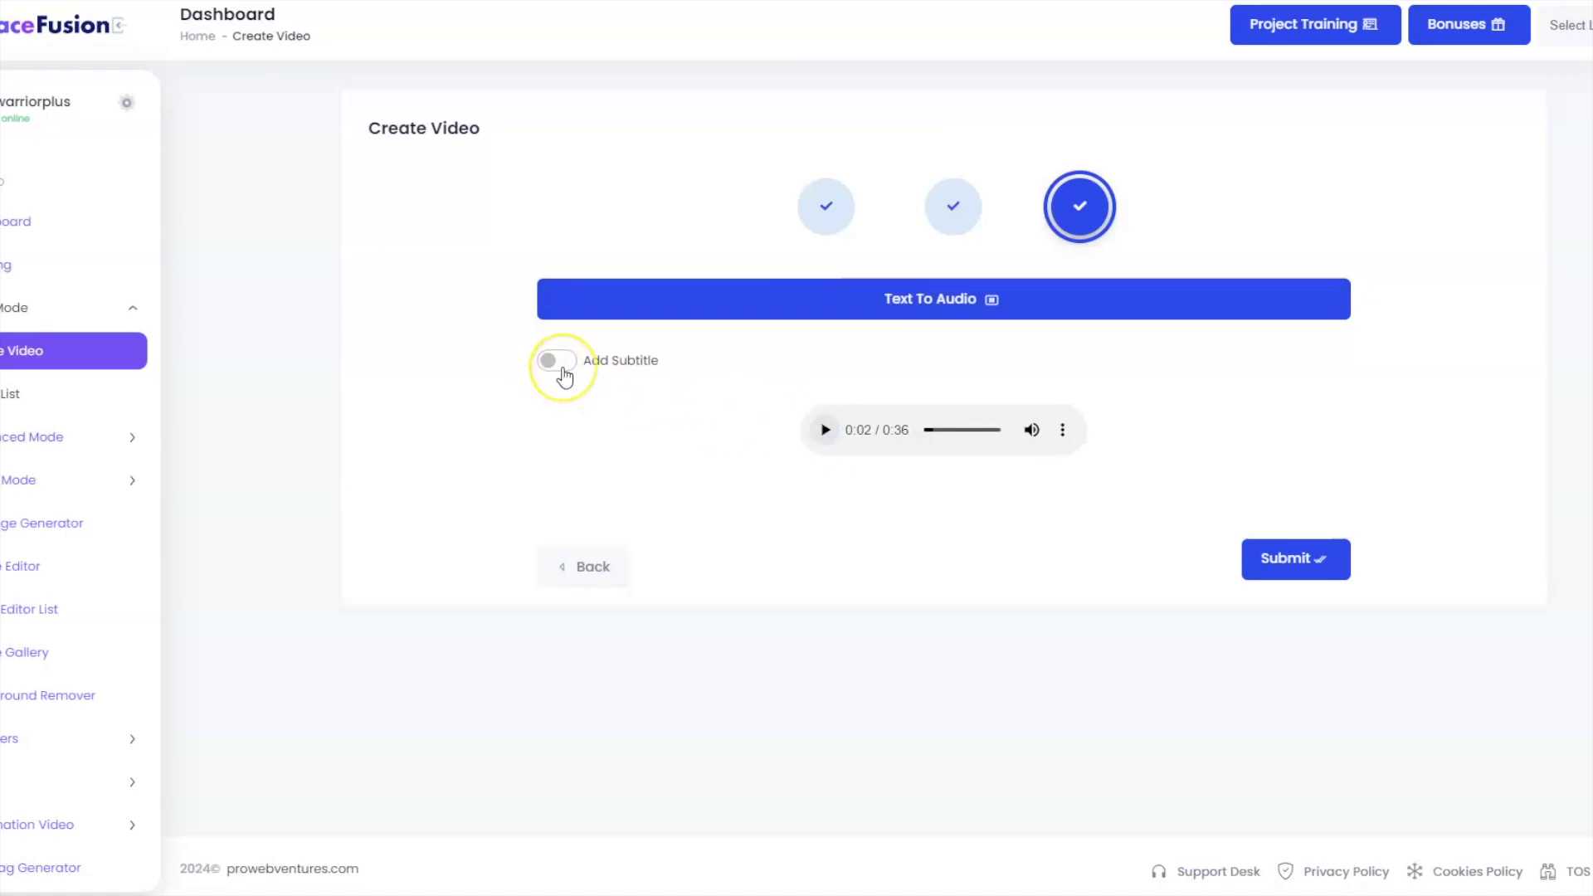
left_click(556, 363)
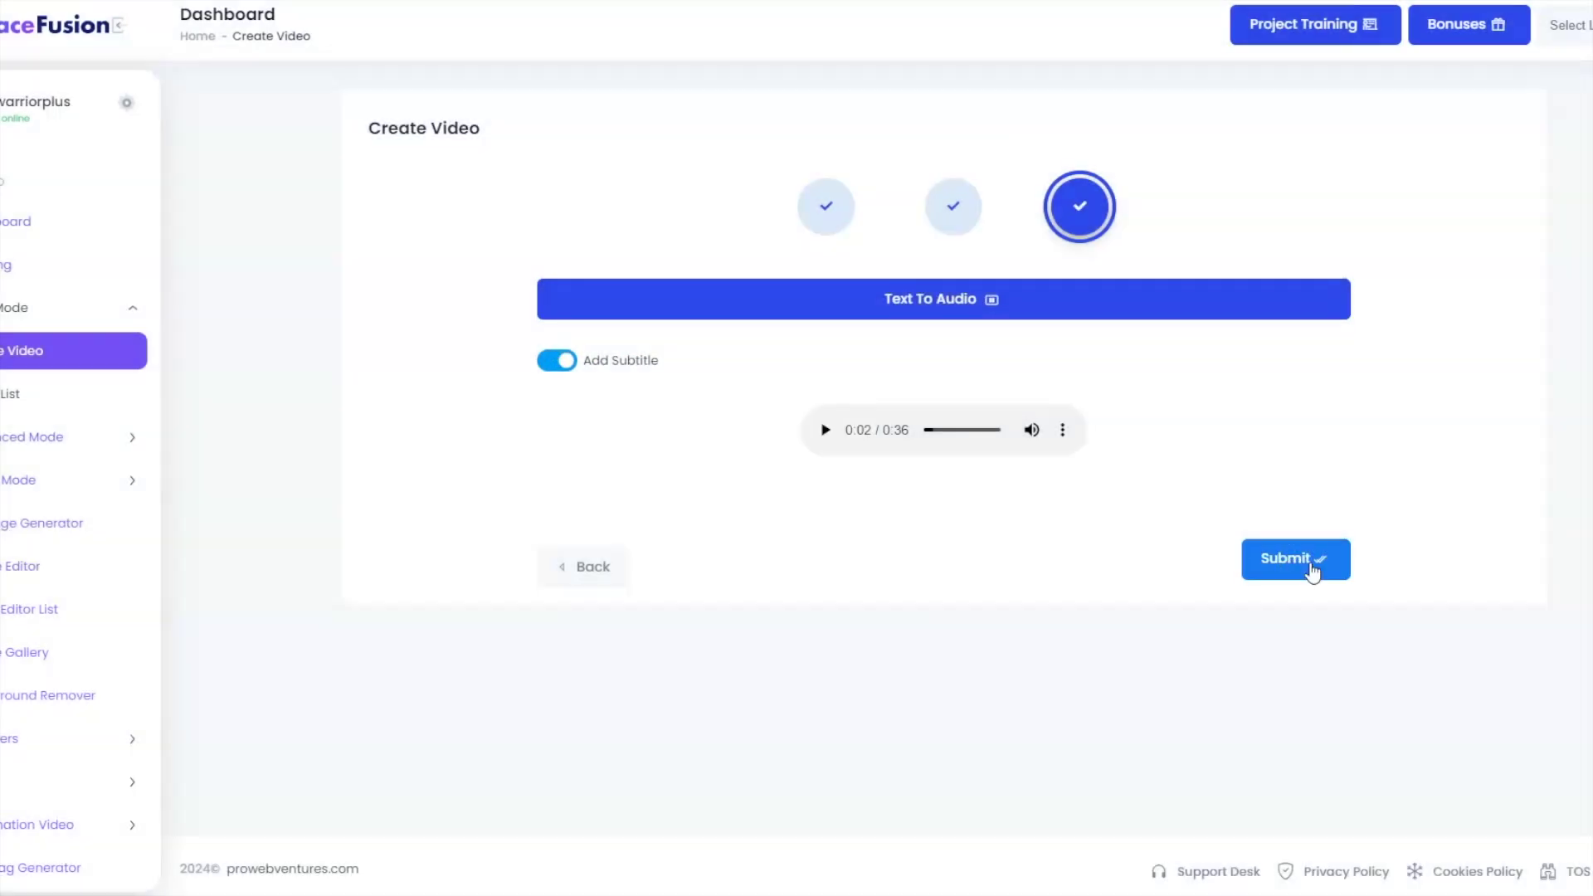
left_click(1310, 562)
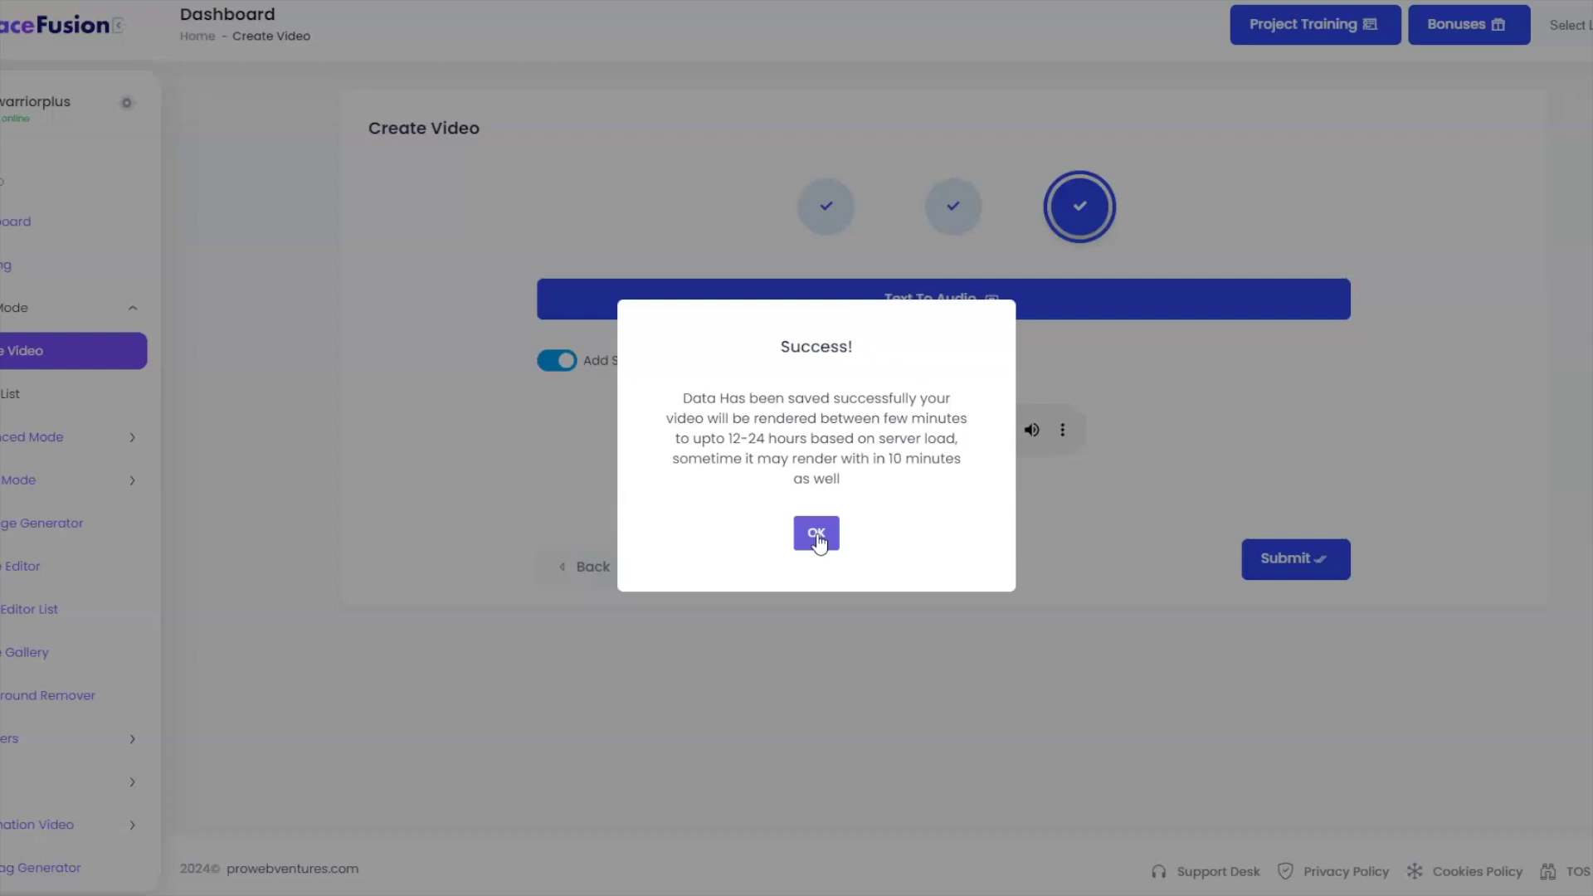
Acknowledge the success dialog and preview the completed Demo Easy mode 123 video
left_click(818, 534)
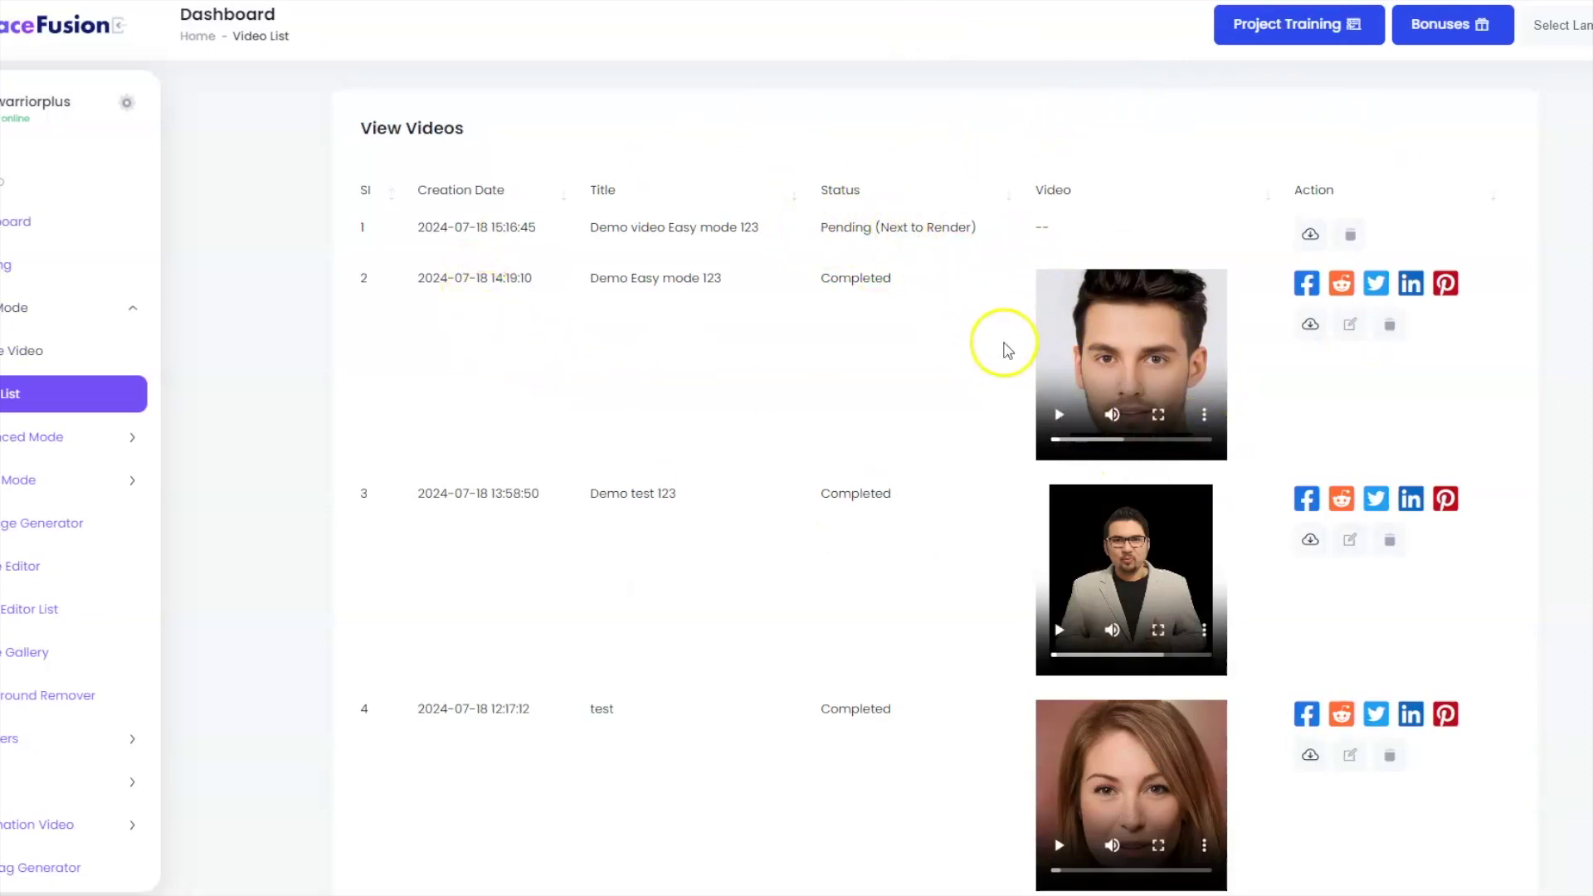
left_click(1085, 370)
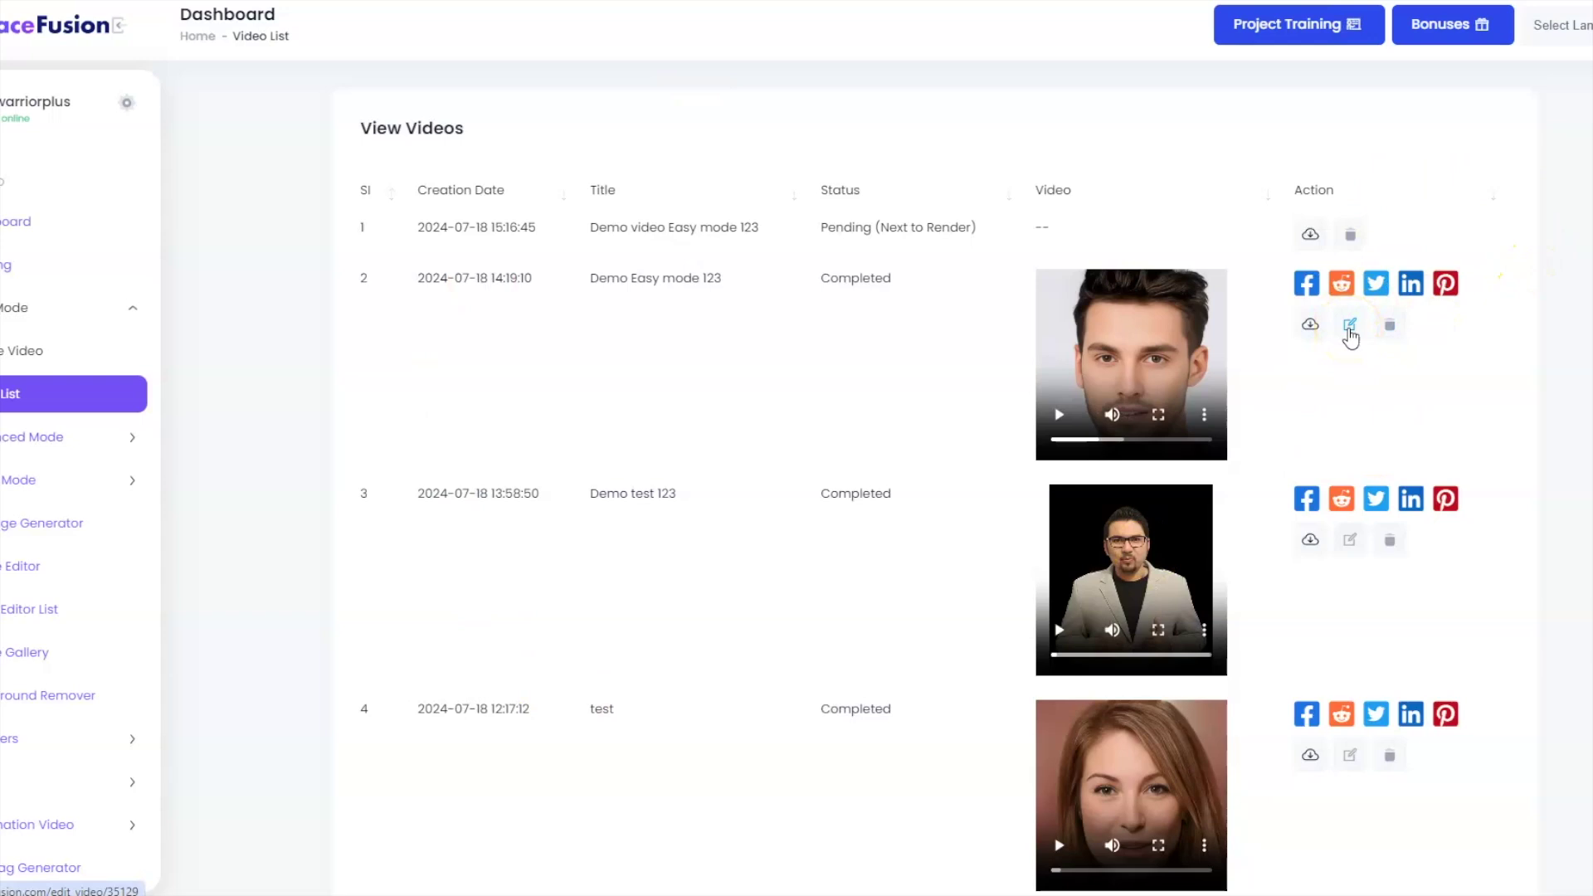
Open Demo Easy mode 123 from row 2 of the Video List for editing
left_click(1349, 330)
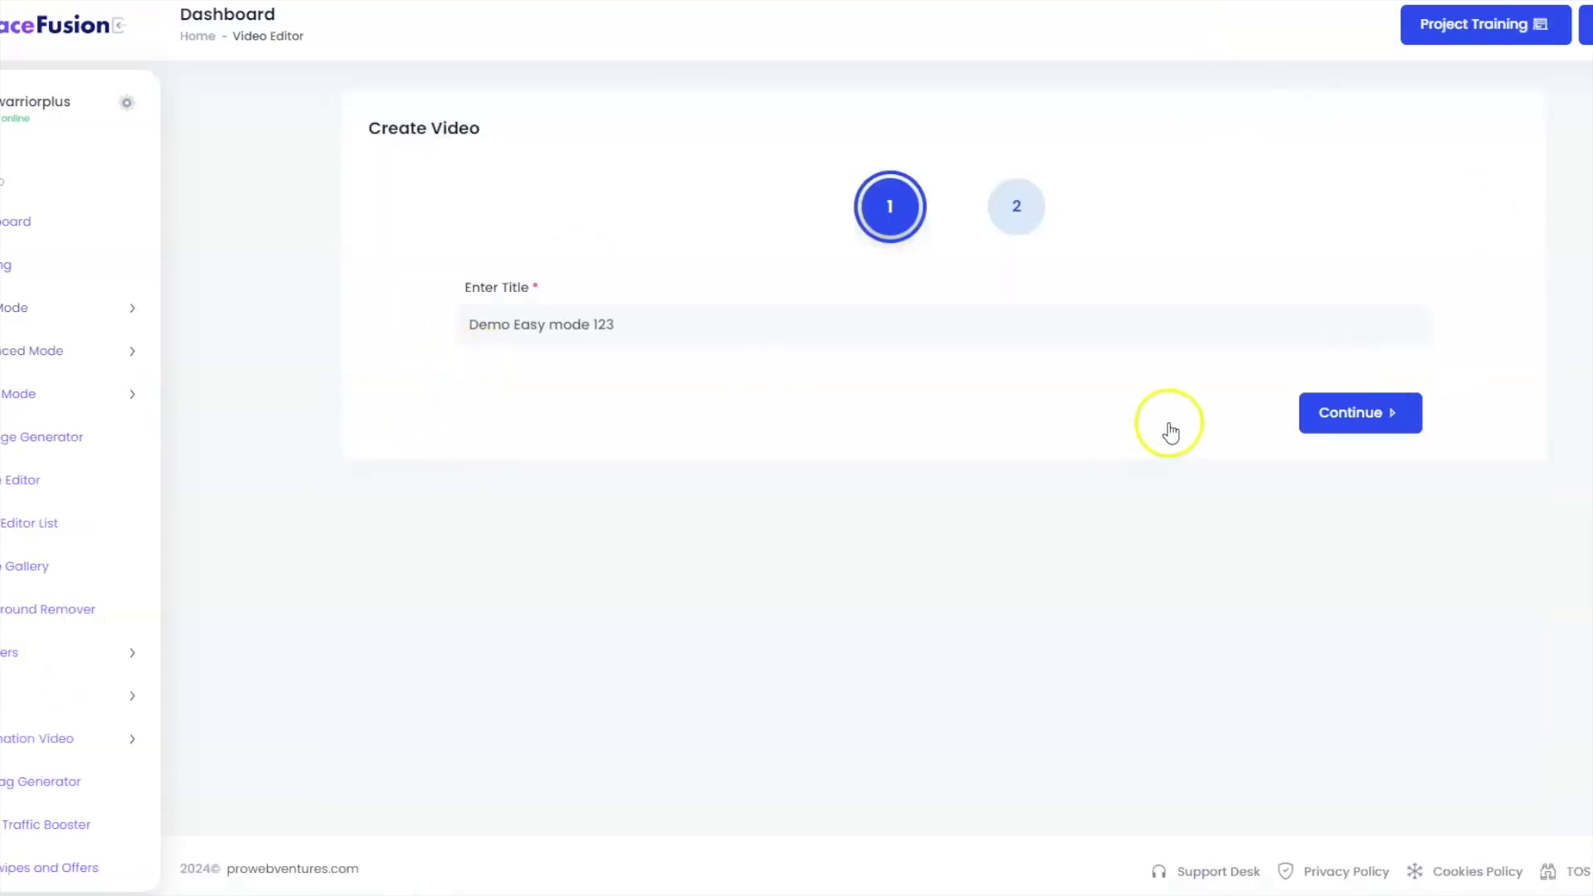
Continue to editing, keep the 9:16 aspect ratio, submit, and dismiss the success message
left_click(1317, 411)
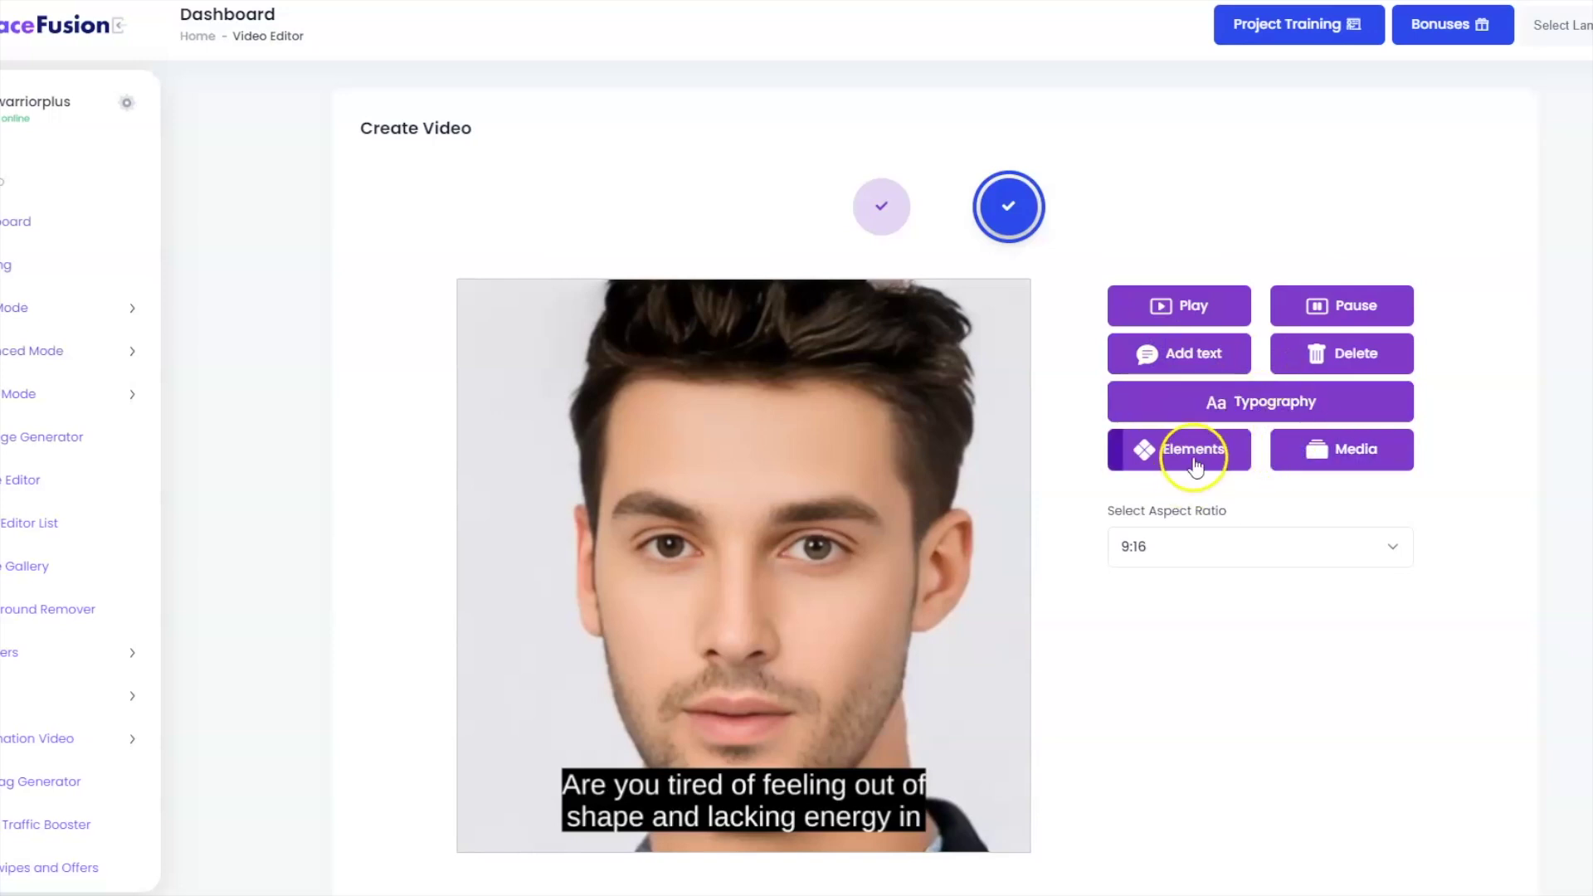
left_click(1229, 546)
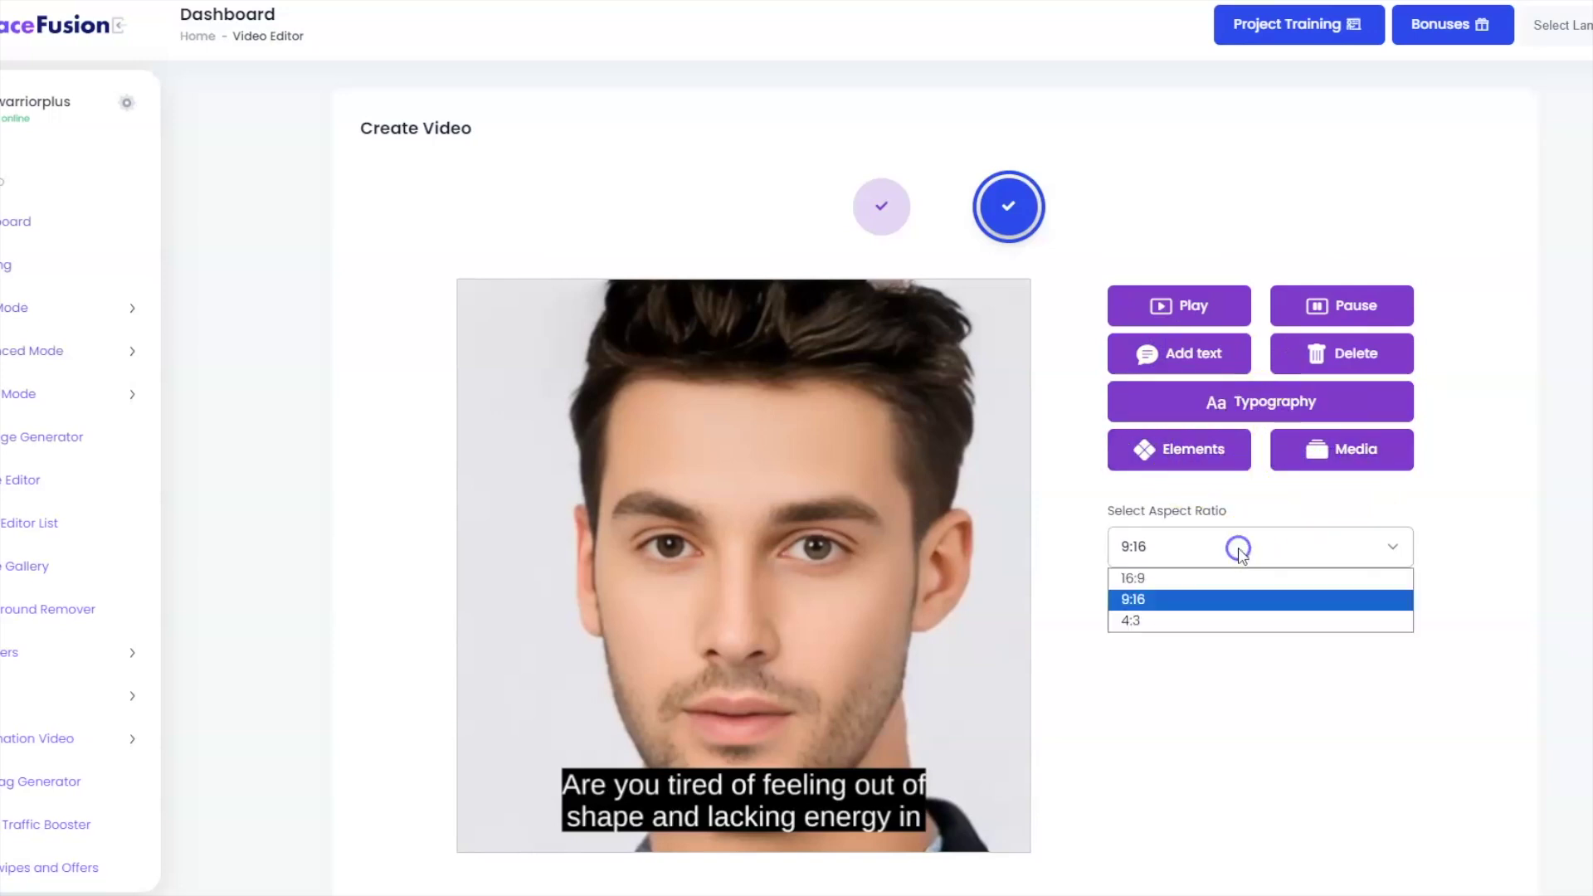
left_click(1154, 544)
scroll(1277, 730, "down", 2)
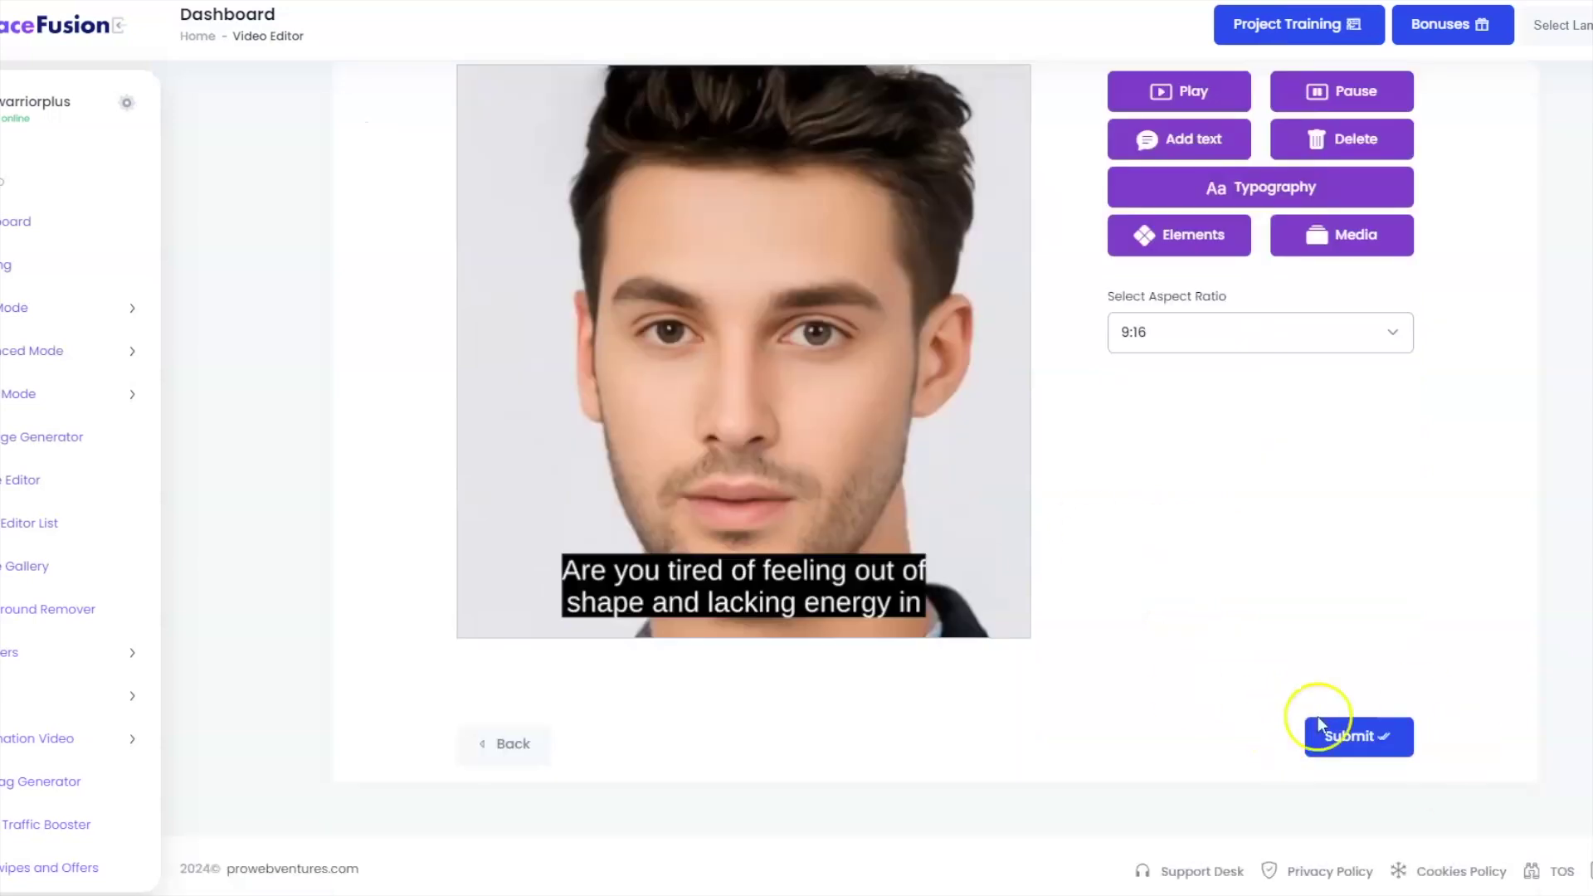
left_click(1399, 741)
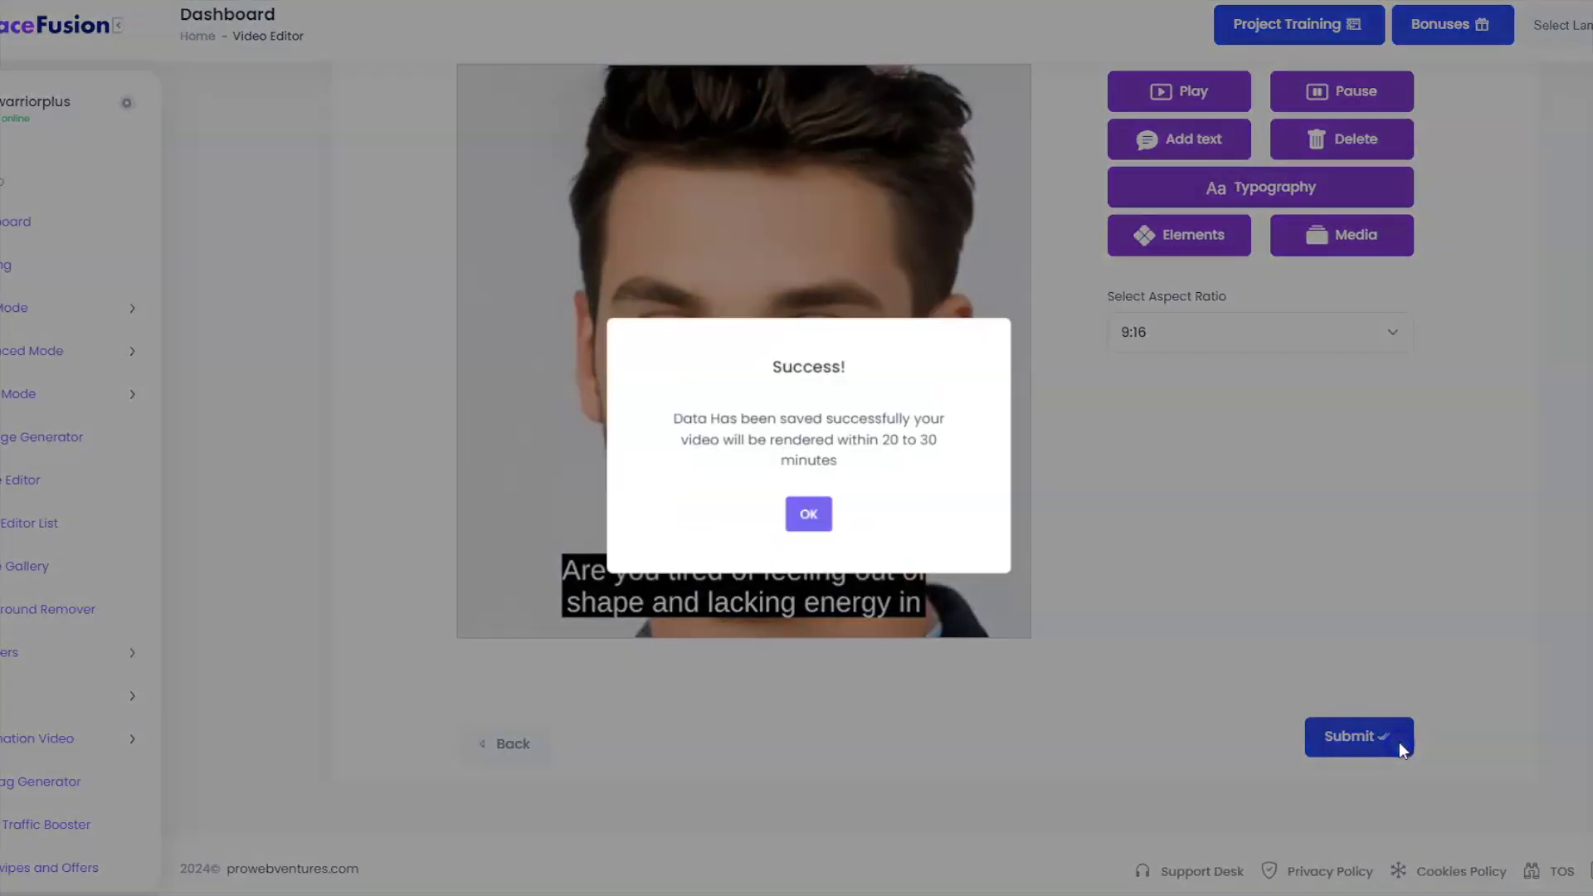
left_click(808, 513)
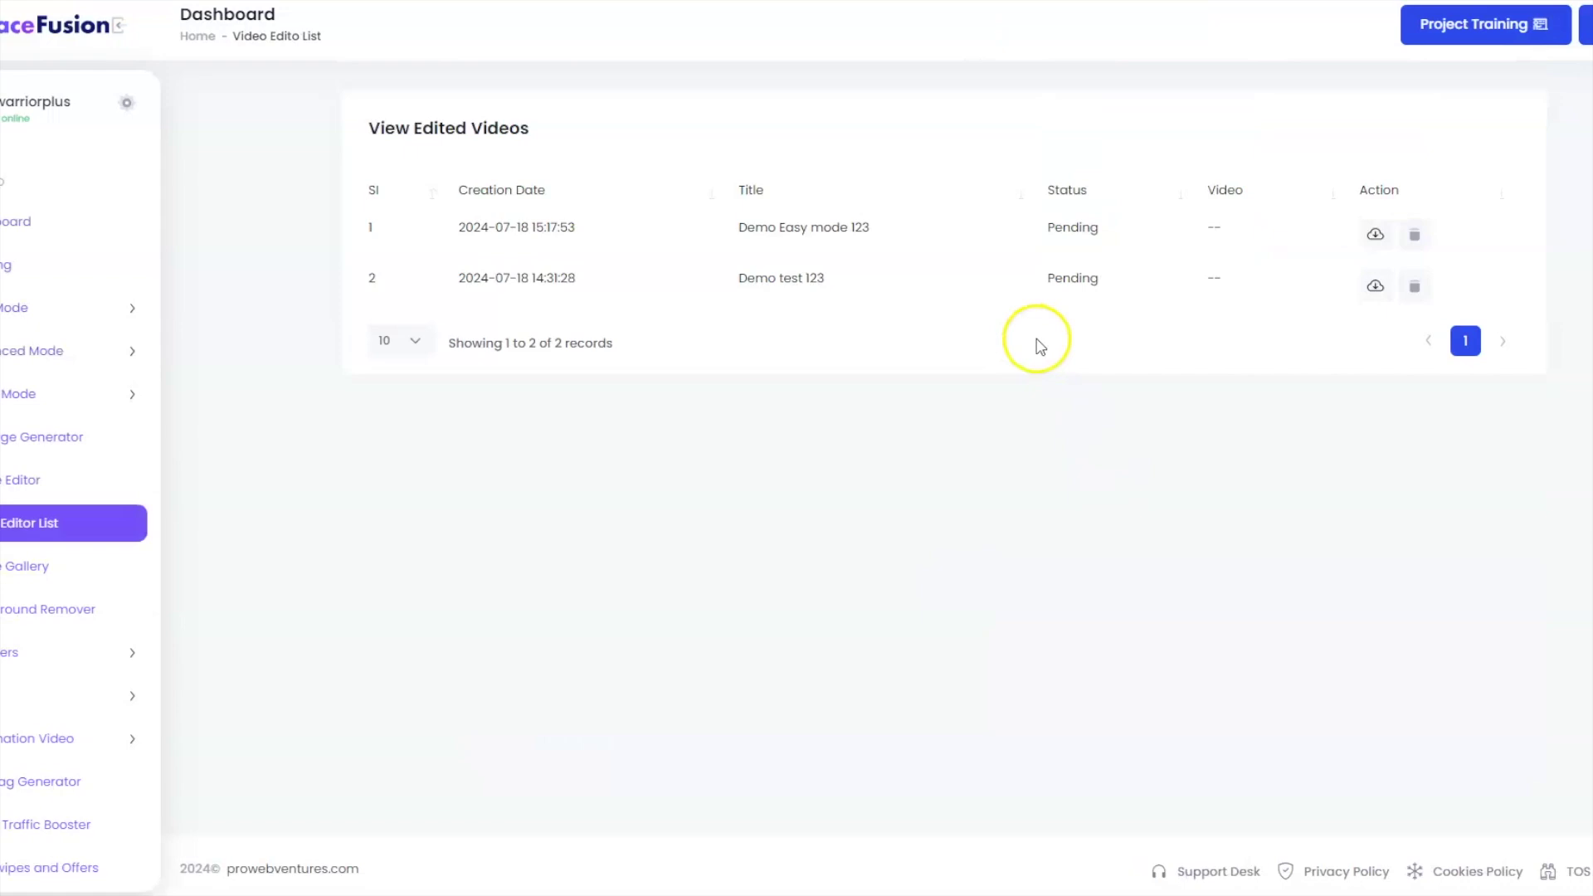
Create an Advanced Mode video titled 'Demo Advanced 123 test' and continue past step 1
left_click(10, 354)
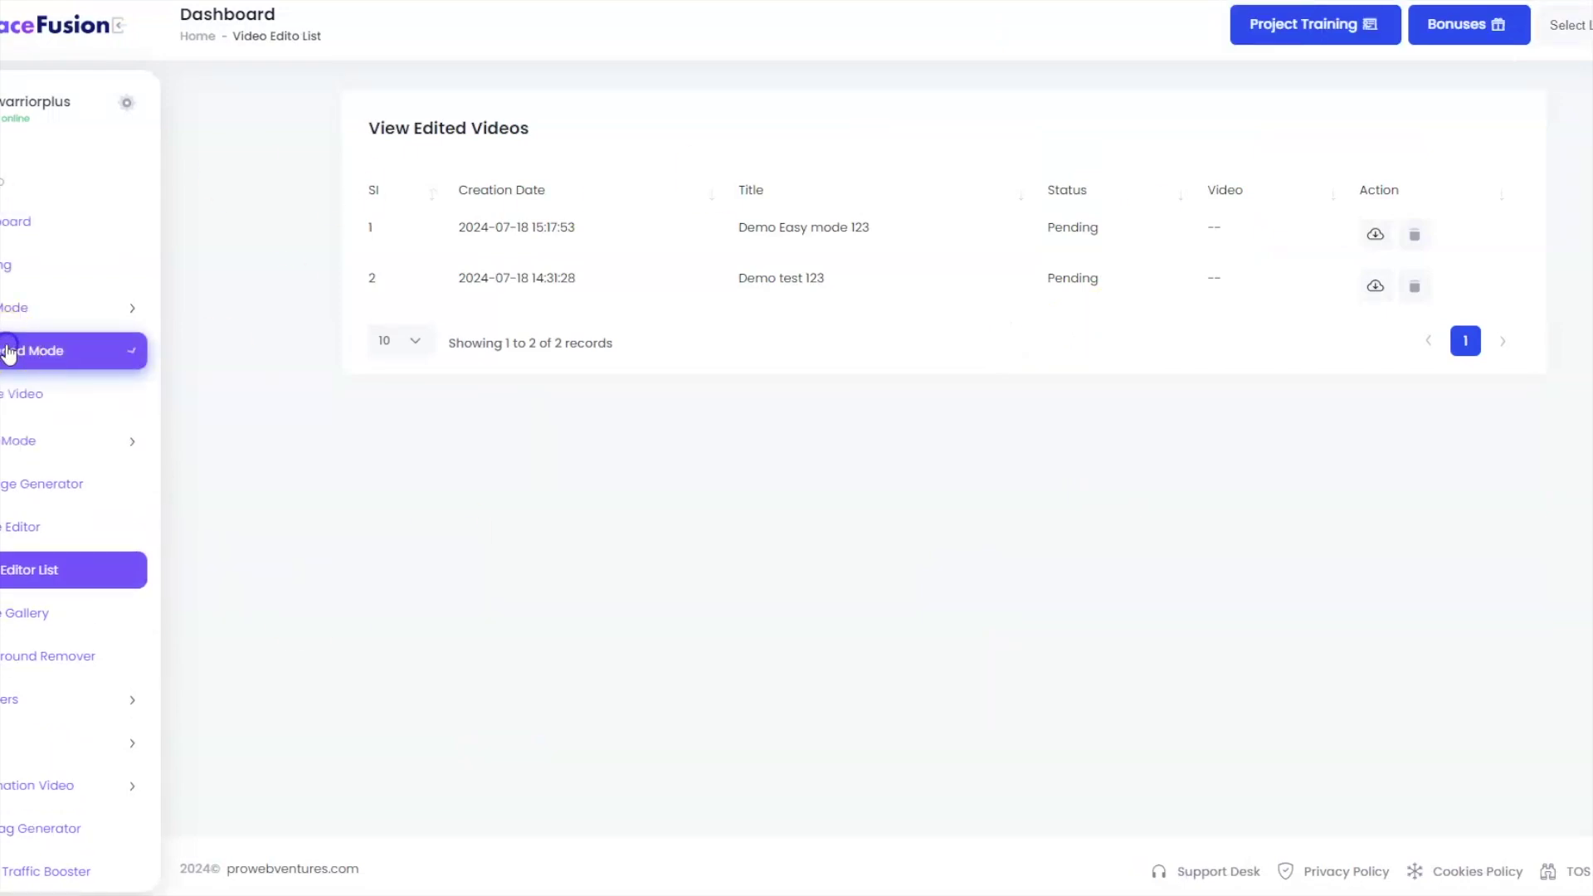
left_click(8, 398)
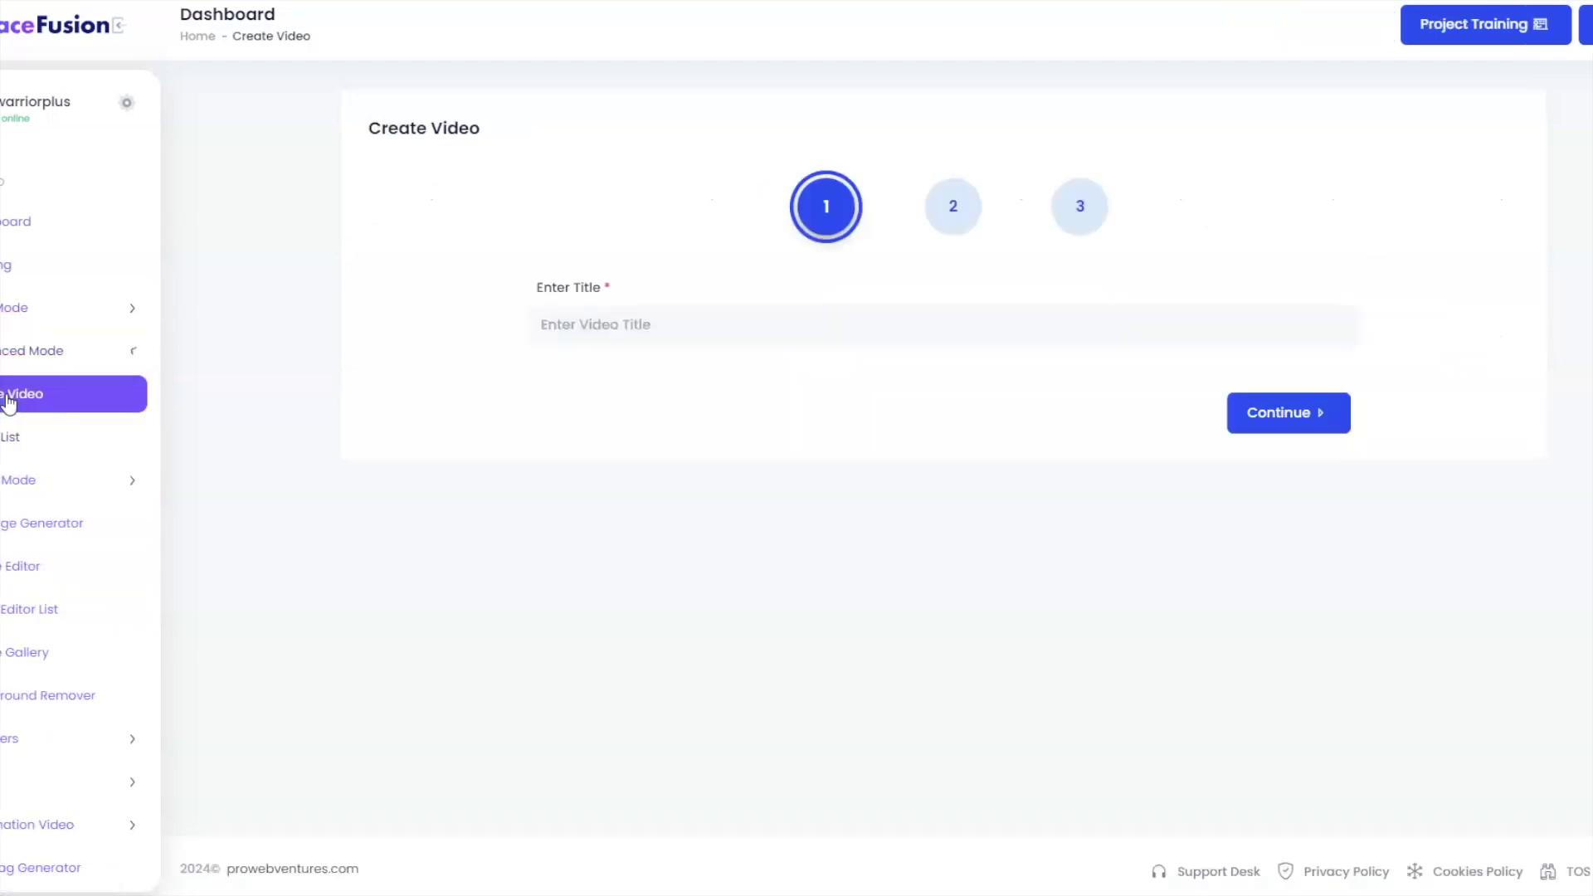
left_click(581, 327)
type("Demo Advanced 123 test")
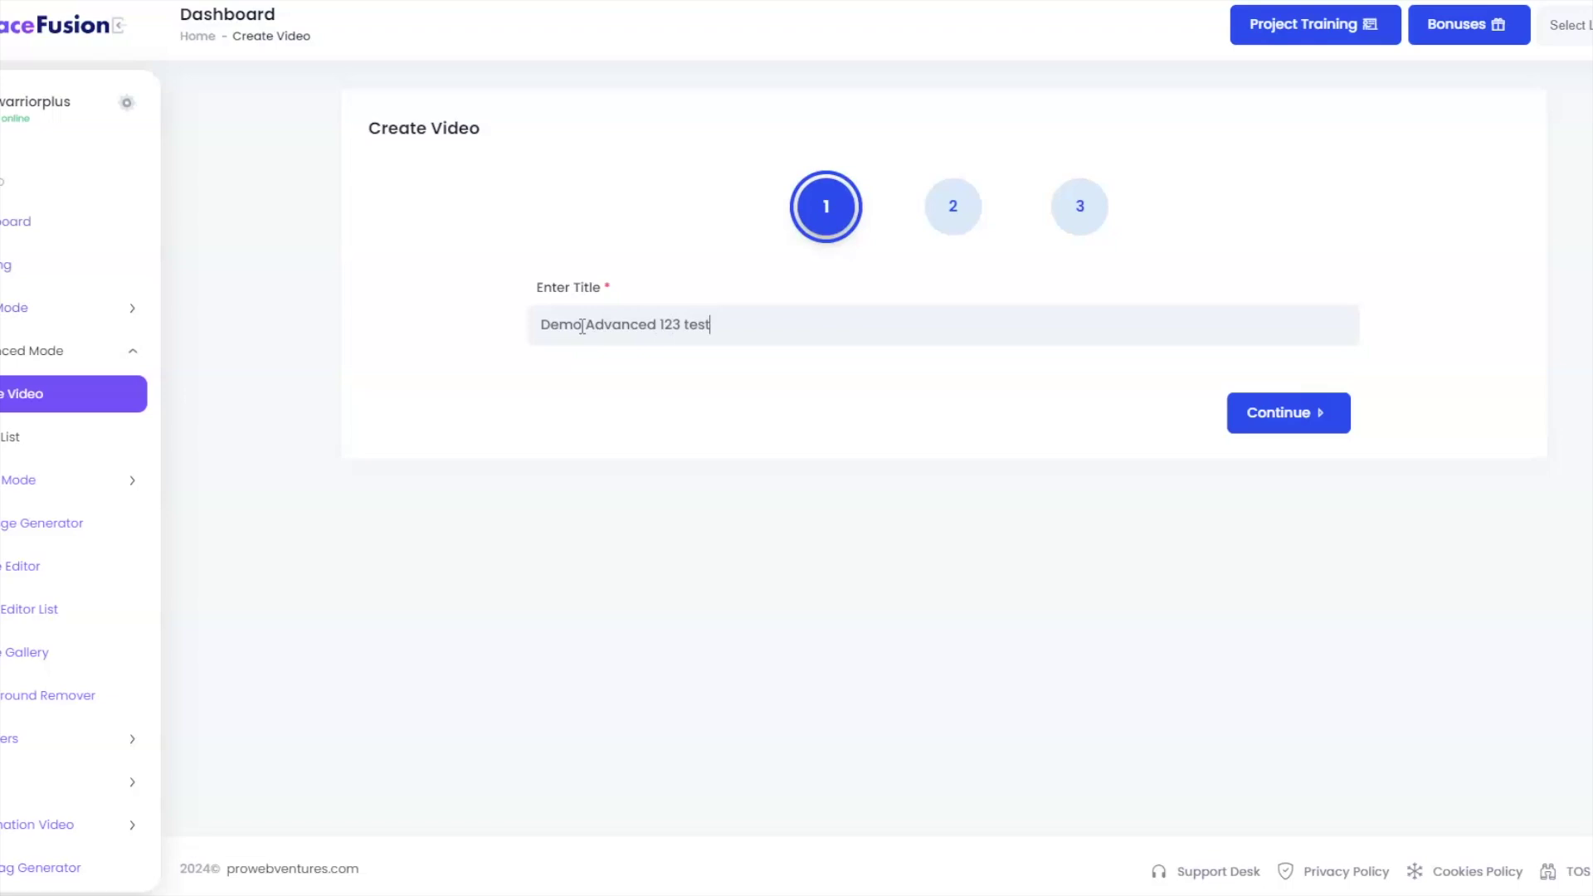
left_click(1290, 420)
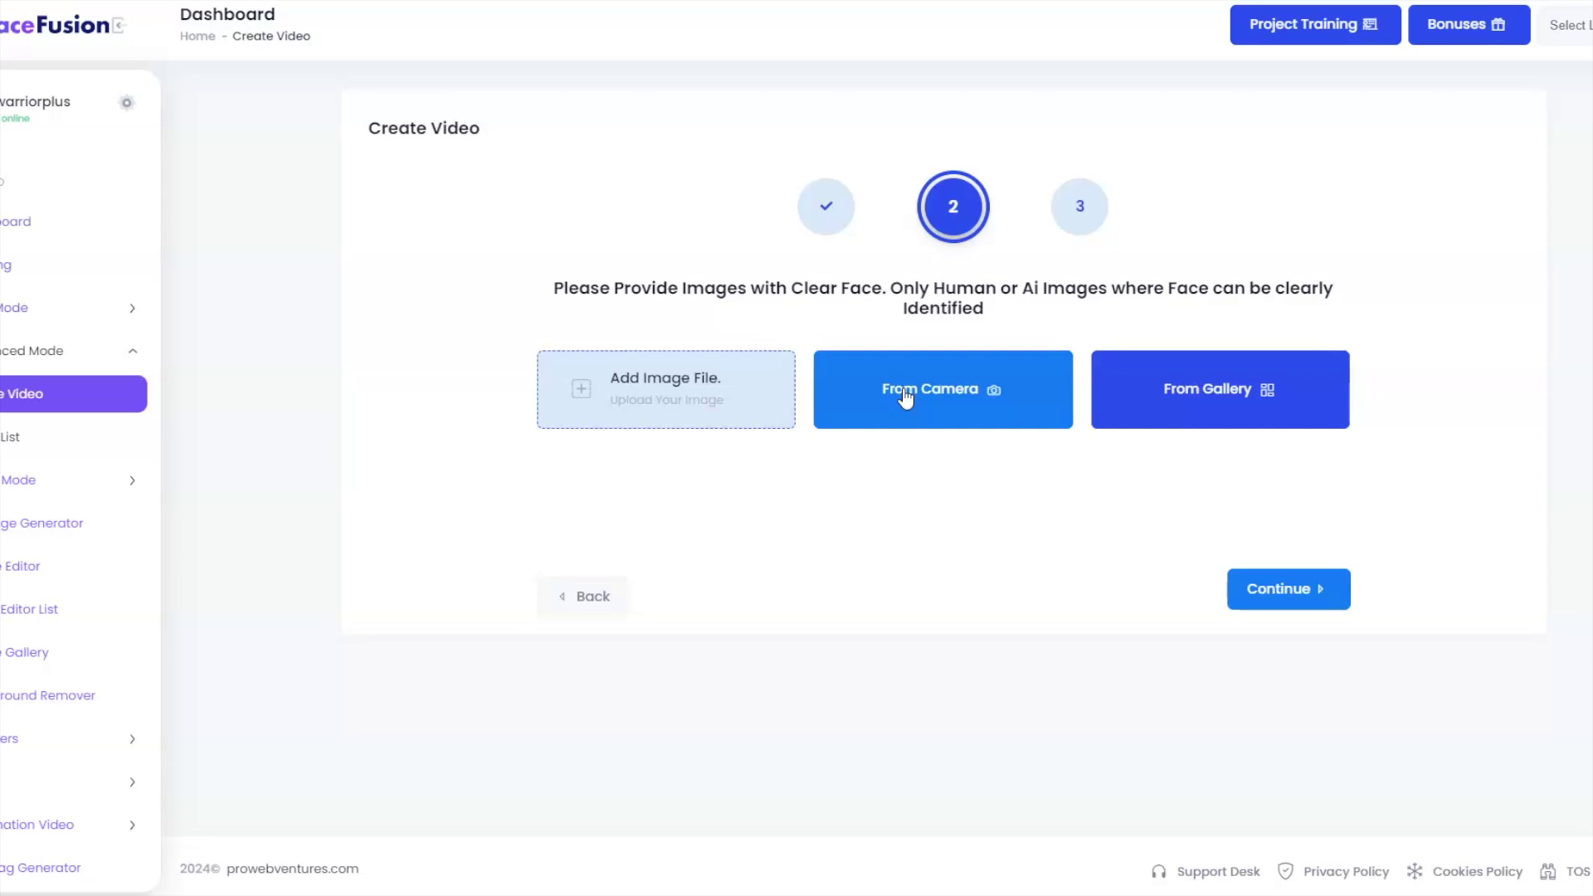
Upload a face photo from the Open dialog and advance to the audio step
left_click(719, 399)
double_click(846, 250)
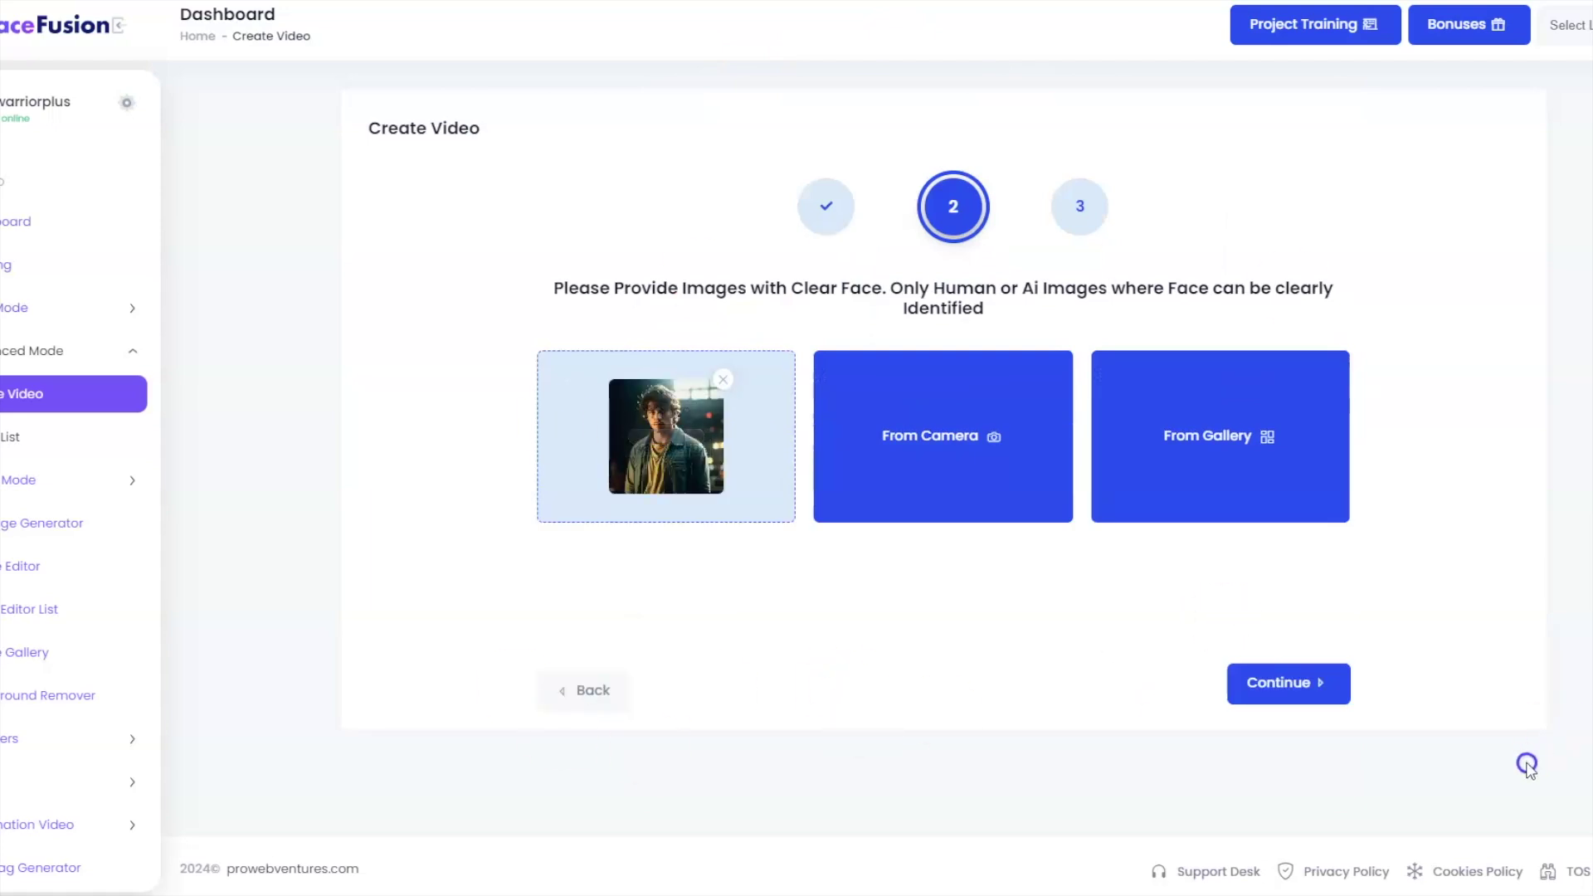
left_click(1282, 691)
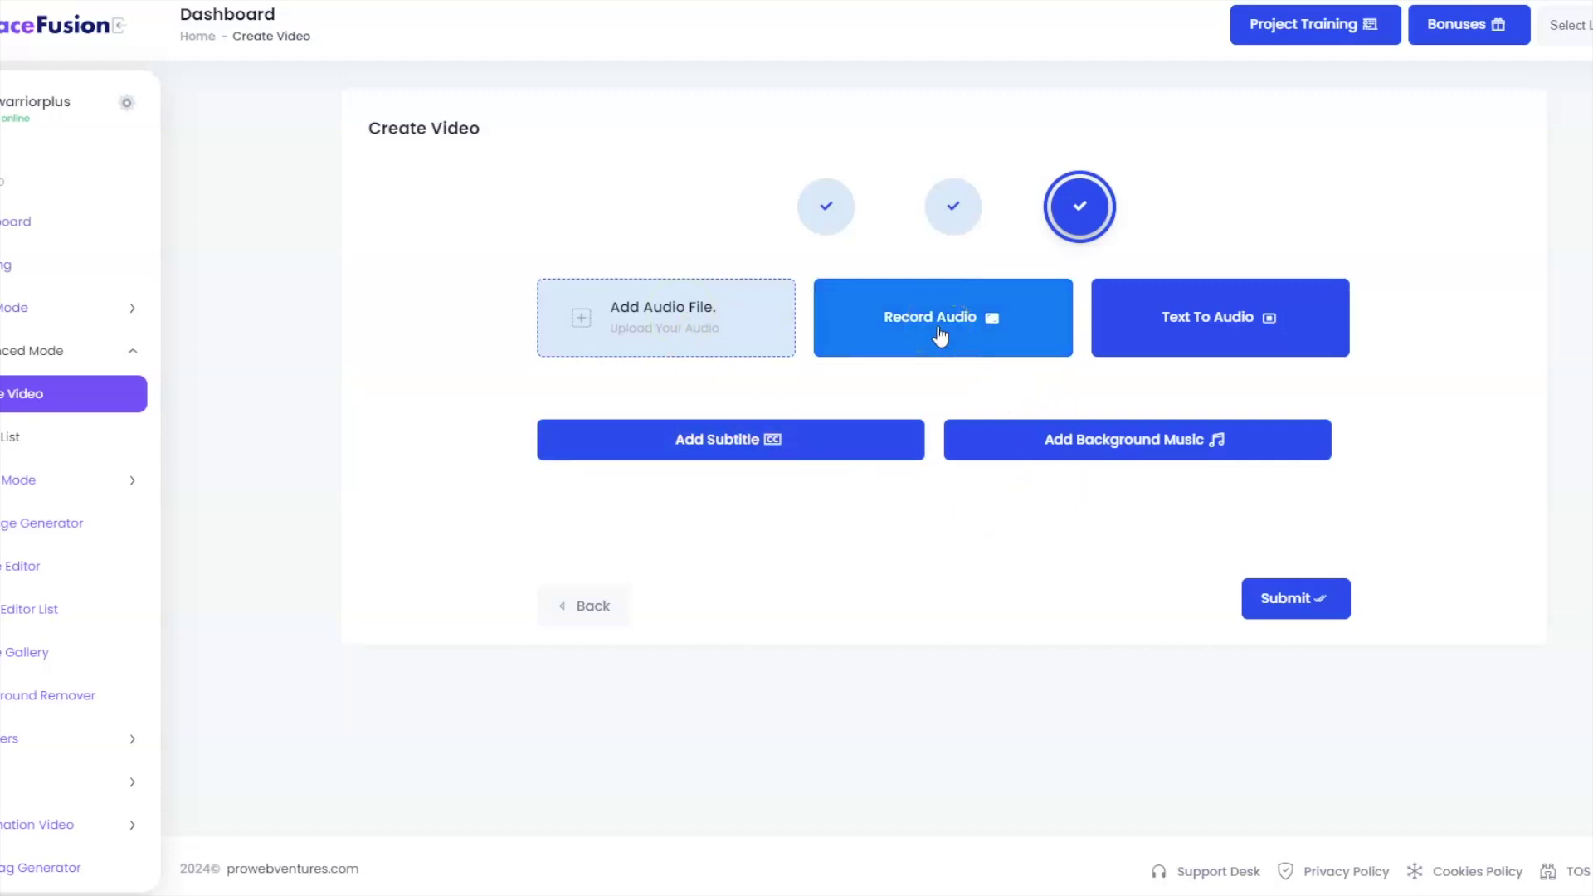
Generate a script in Text To Audio from the earlier prompt about men in their 60s
left_click(983, 321)
left_click(1201, 321)
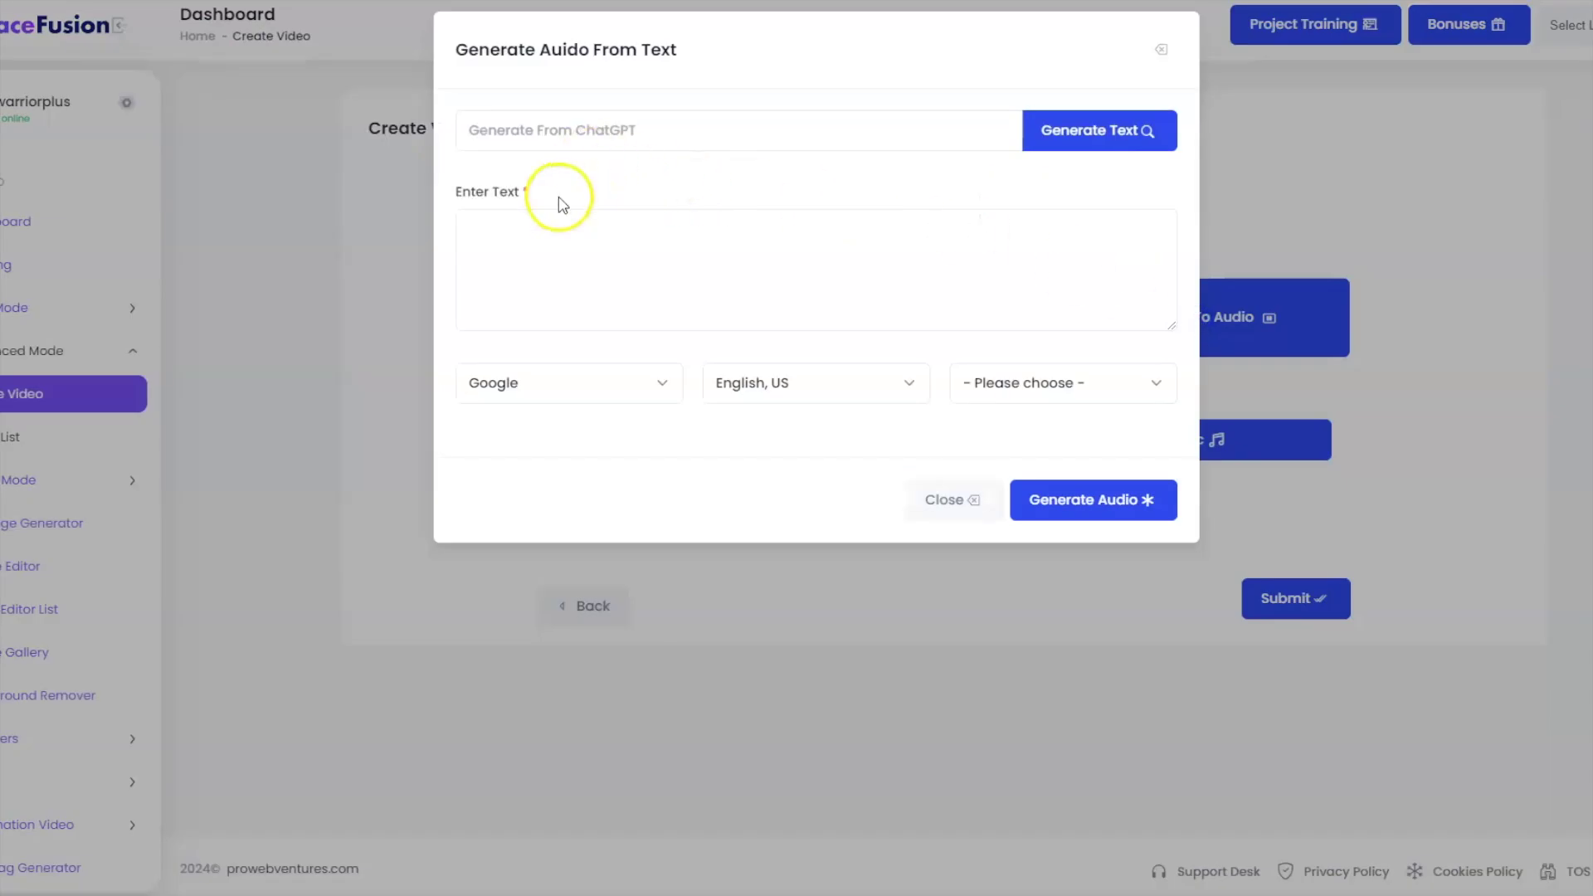
left_click(560, 124)
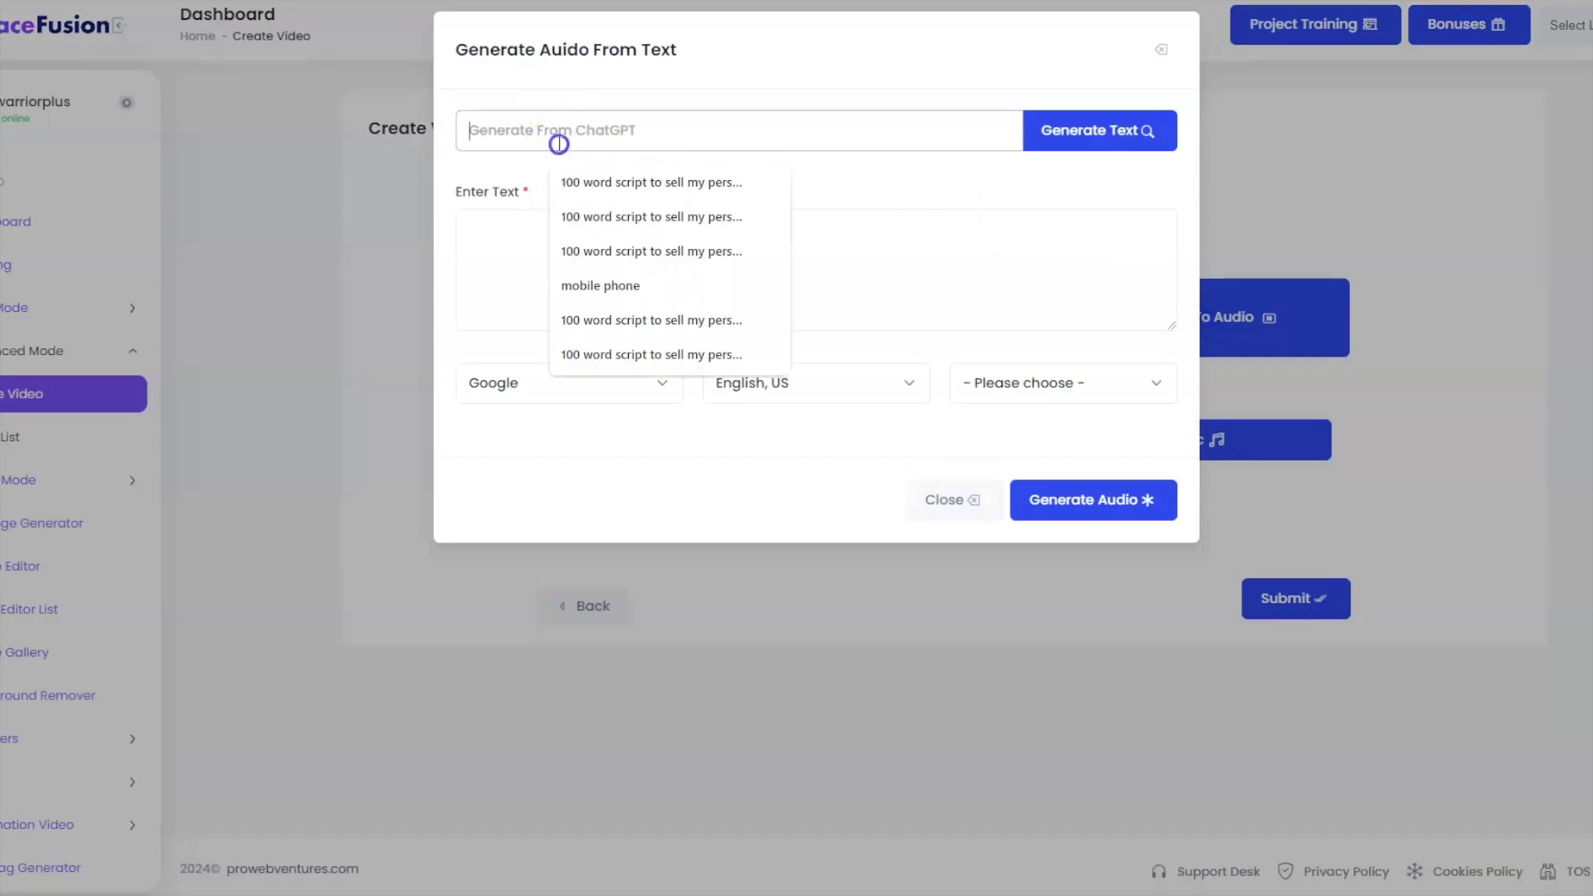
left_click(616, 202)
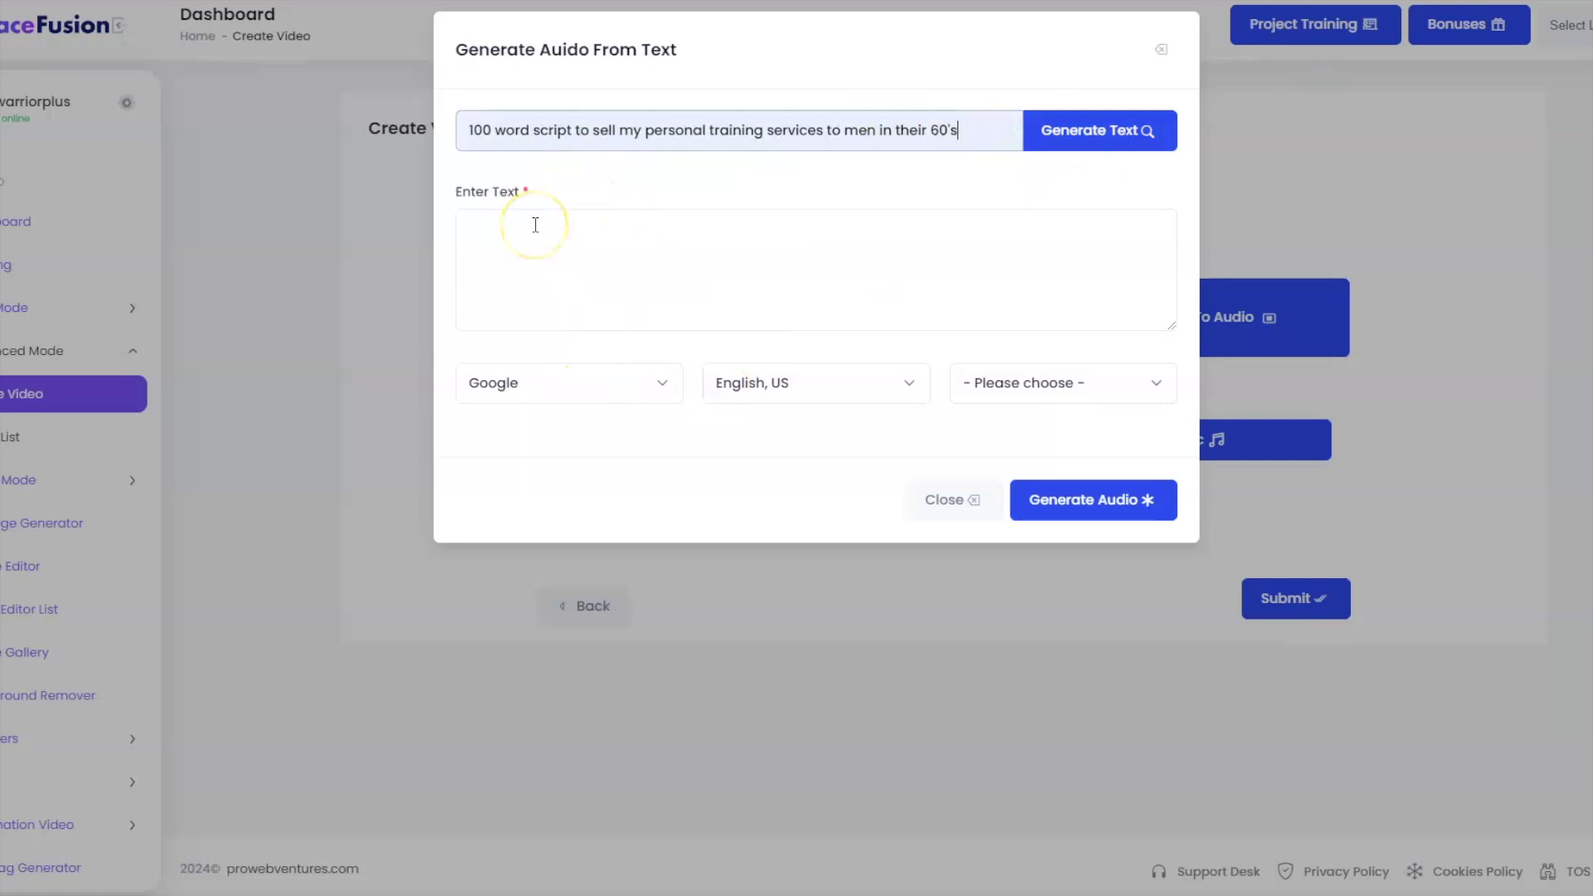
left_click(1074, 131)
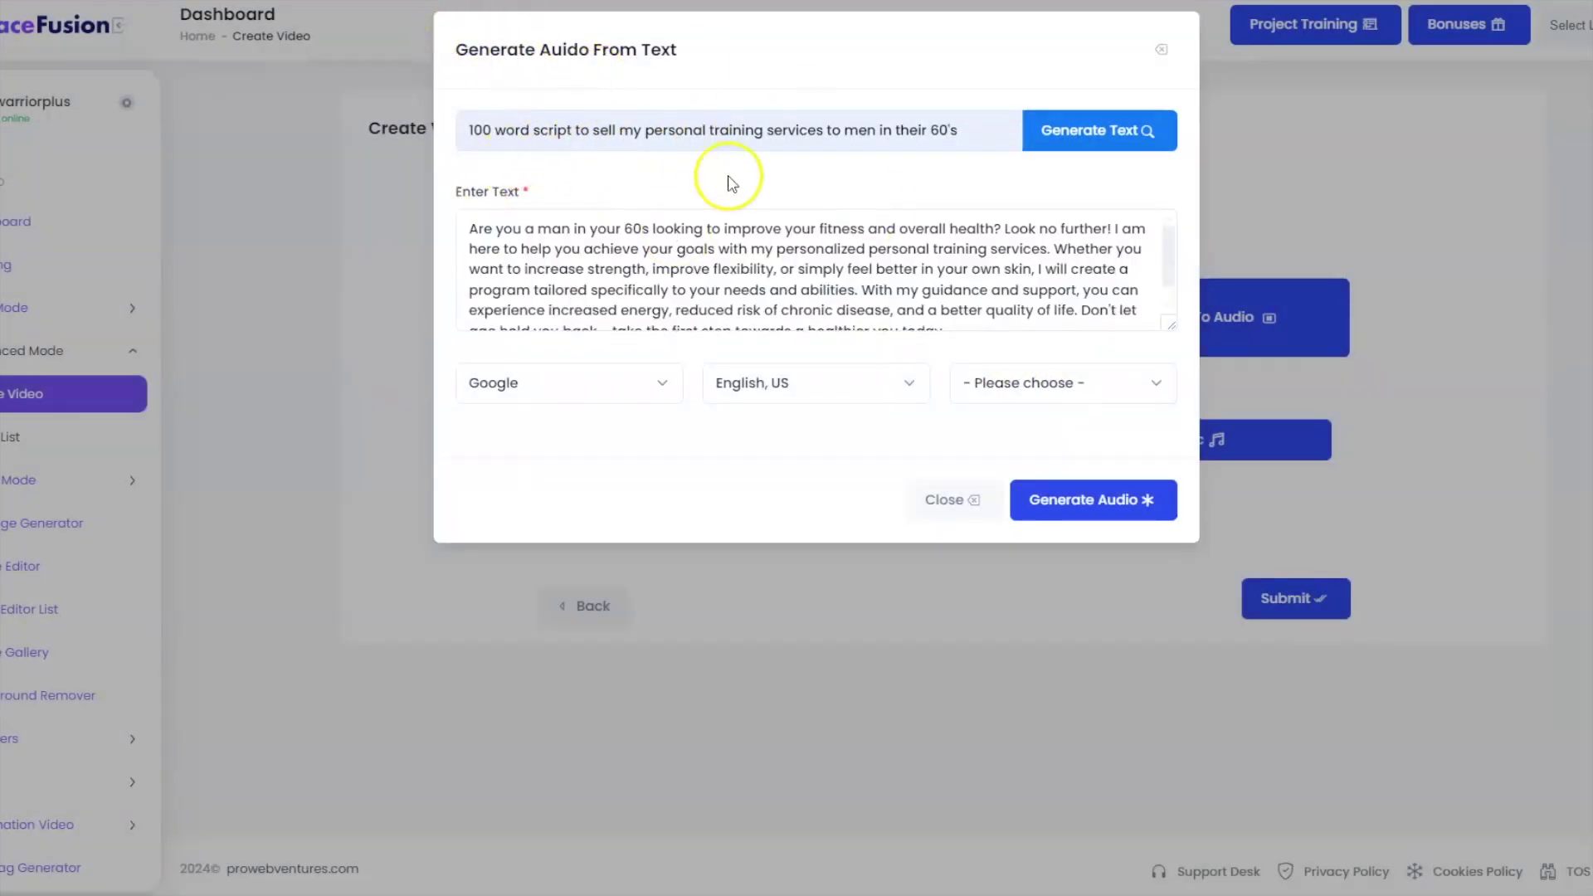
Voice the script with Harry, confirm the saved audio, and play it back briefly
left_click(1061, 383)
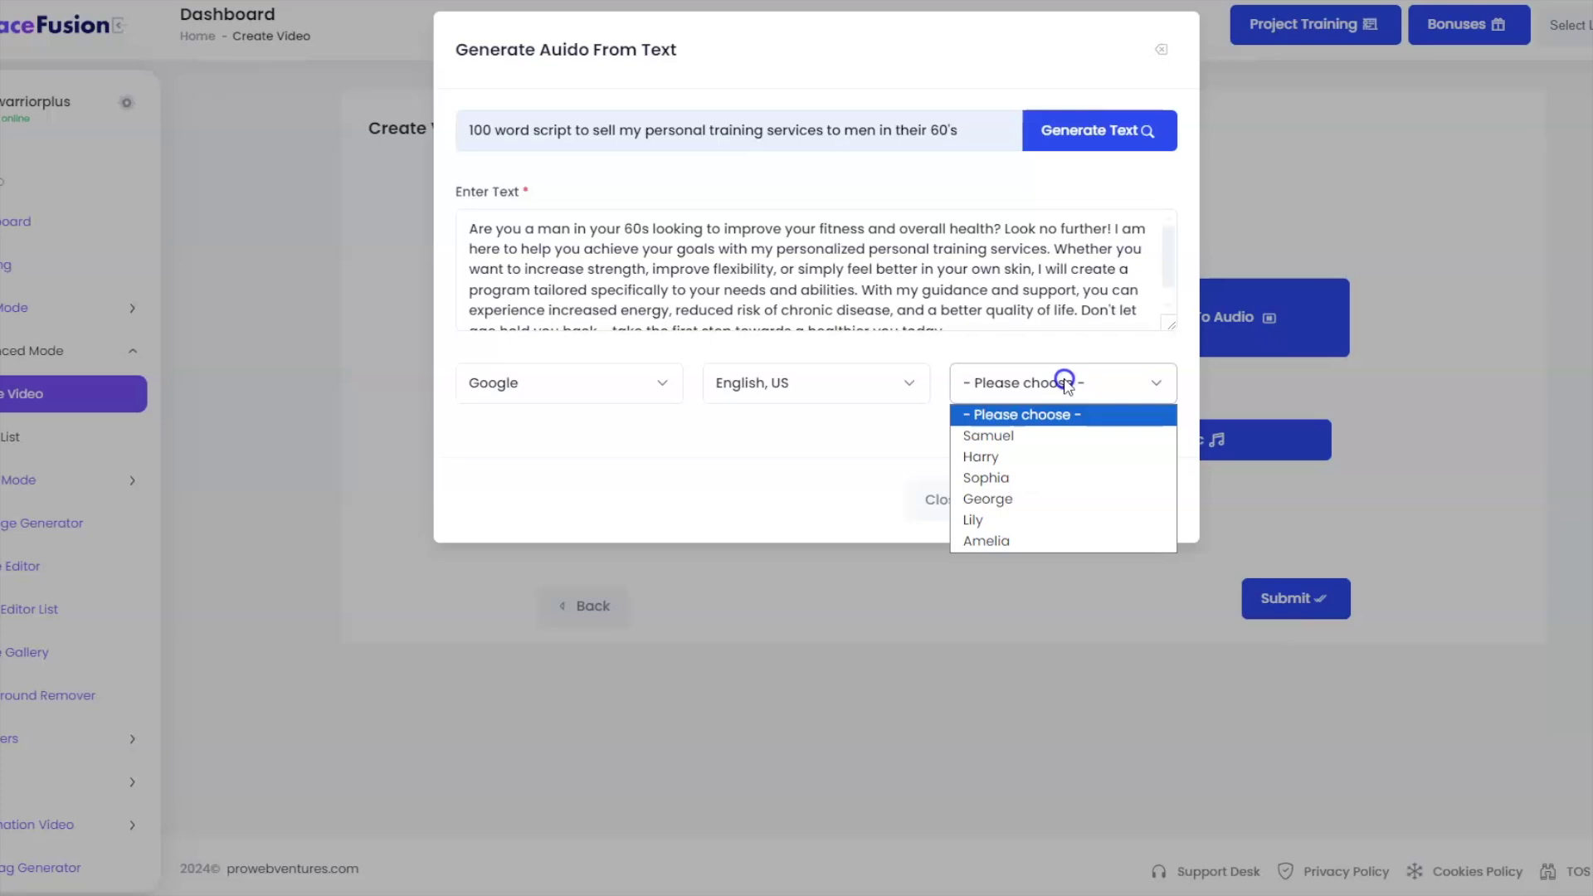
left_click(984, 457)
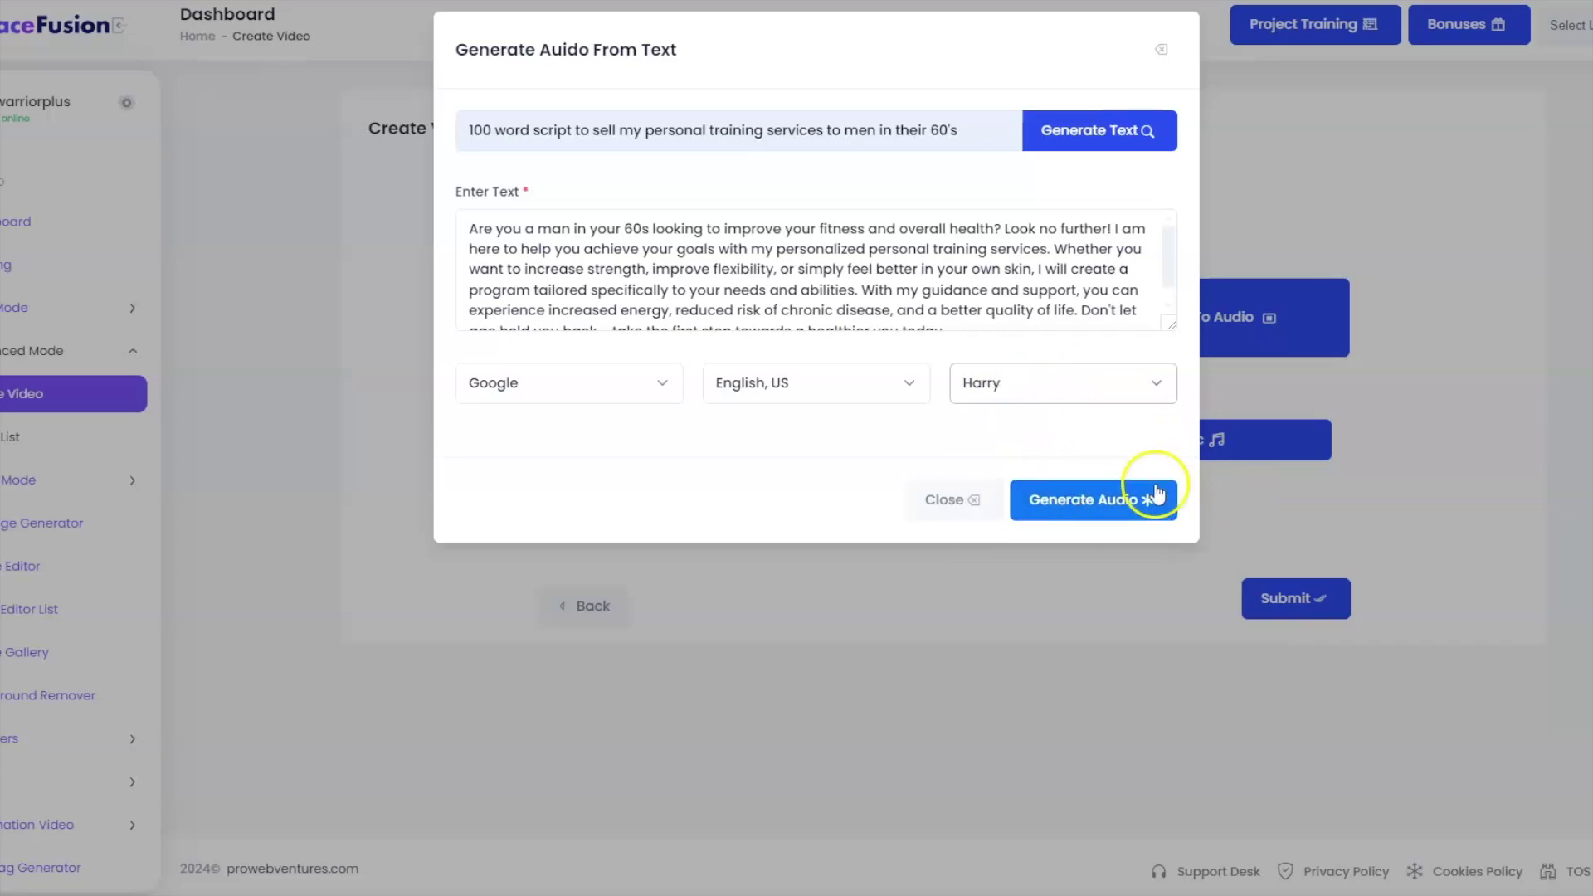
left_click(1122, 499)
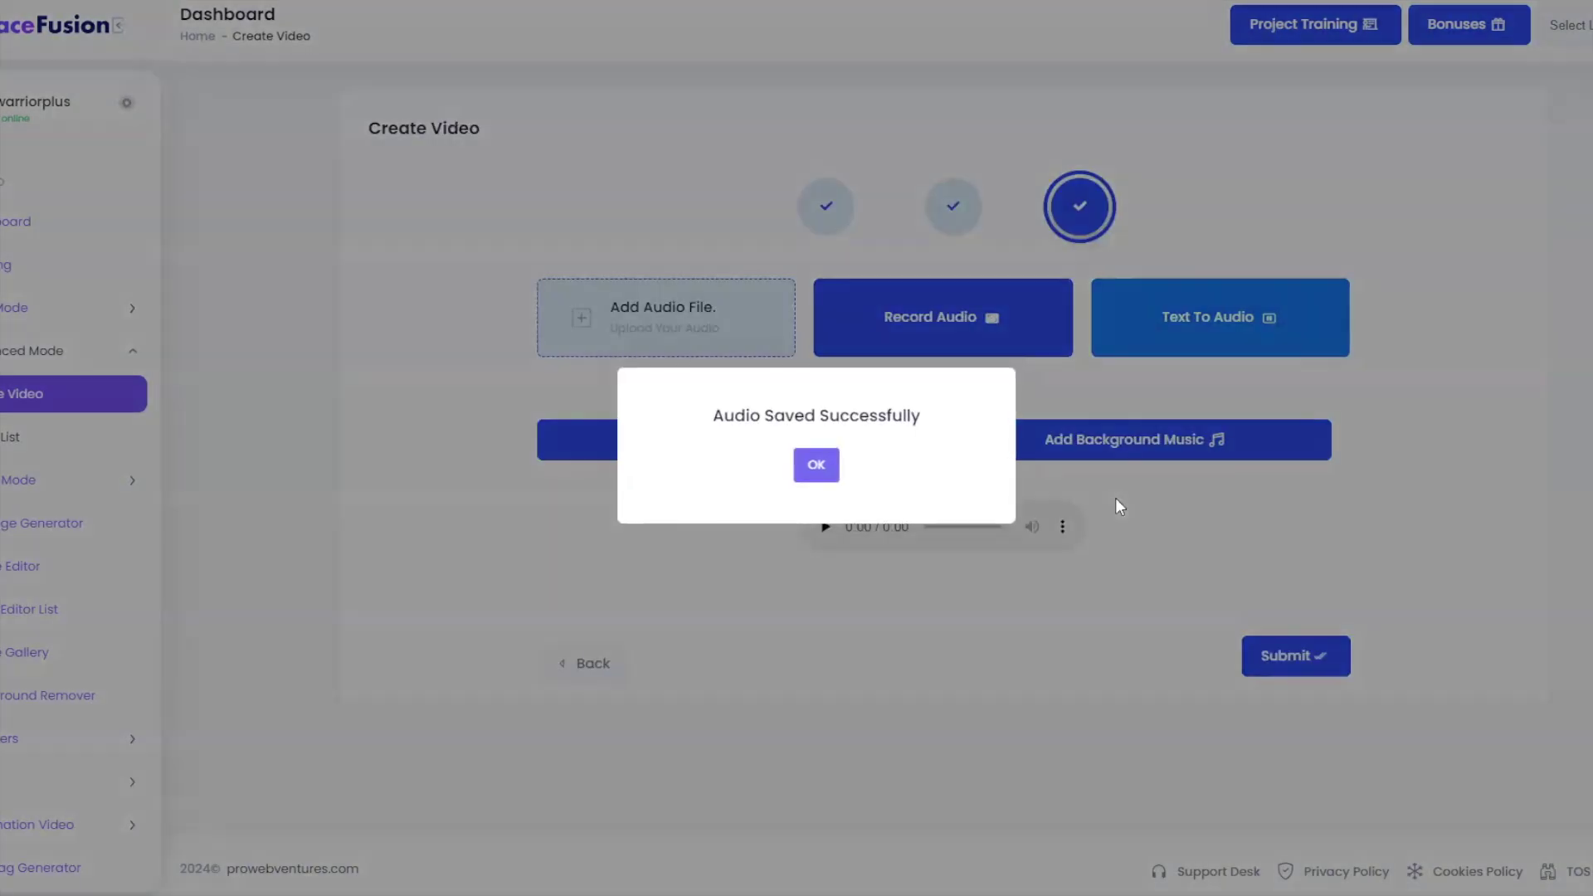
left_click(814, 462)
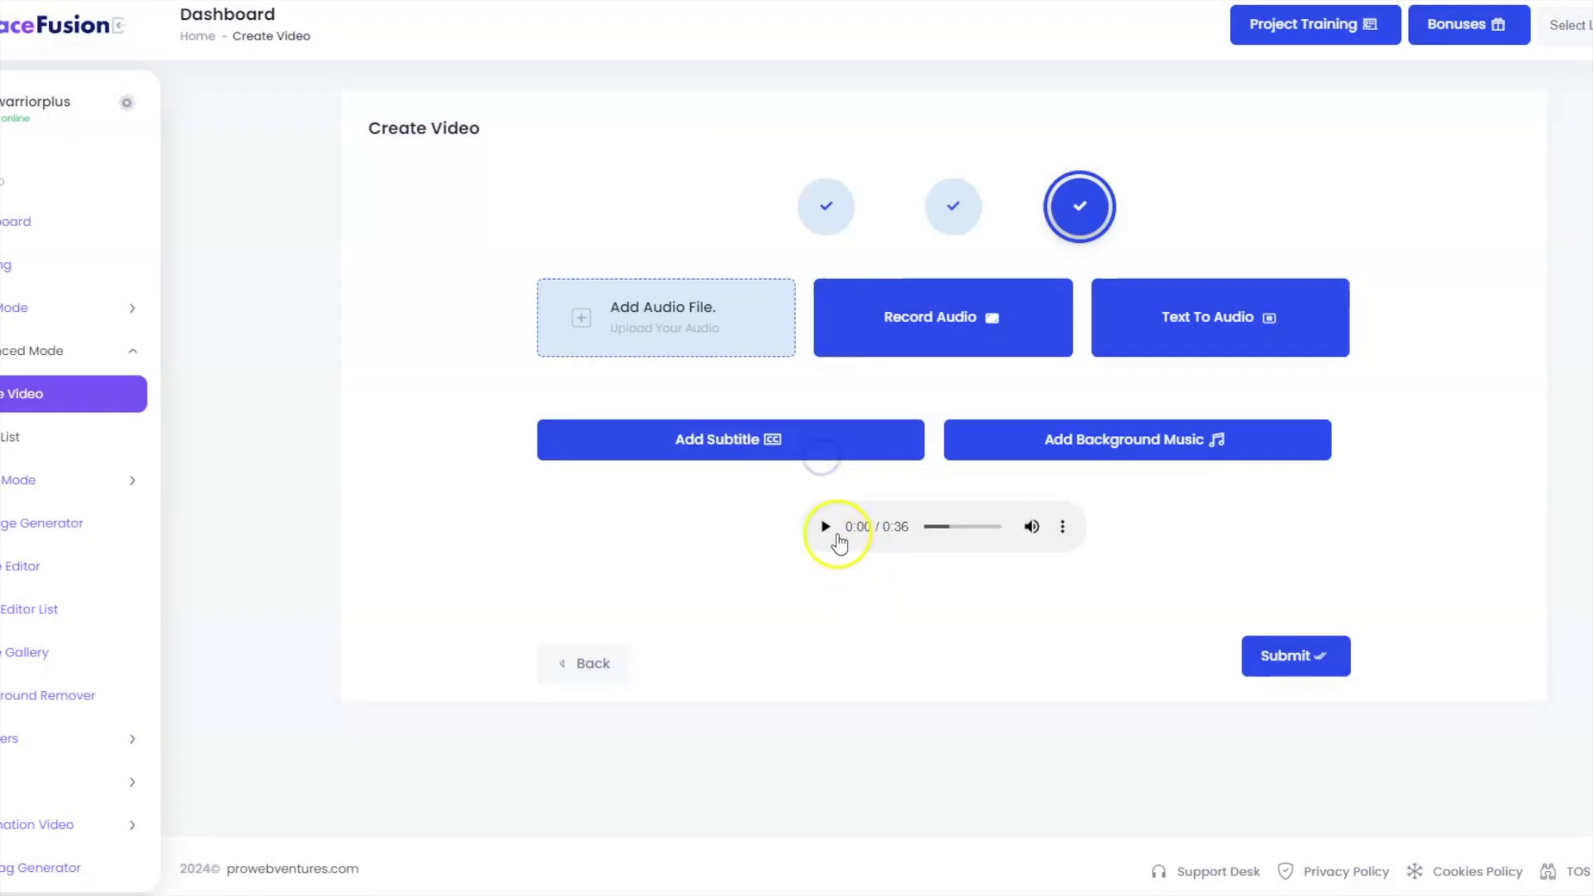
left_click(826, 528)
left_click(825, 529)
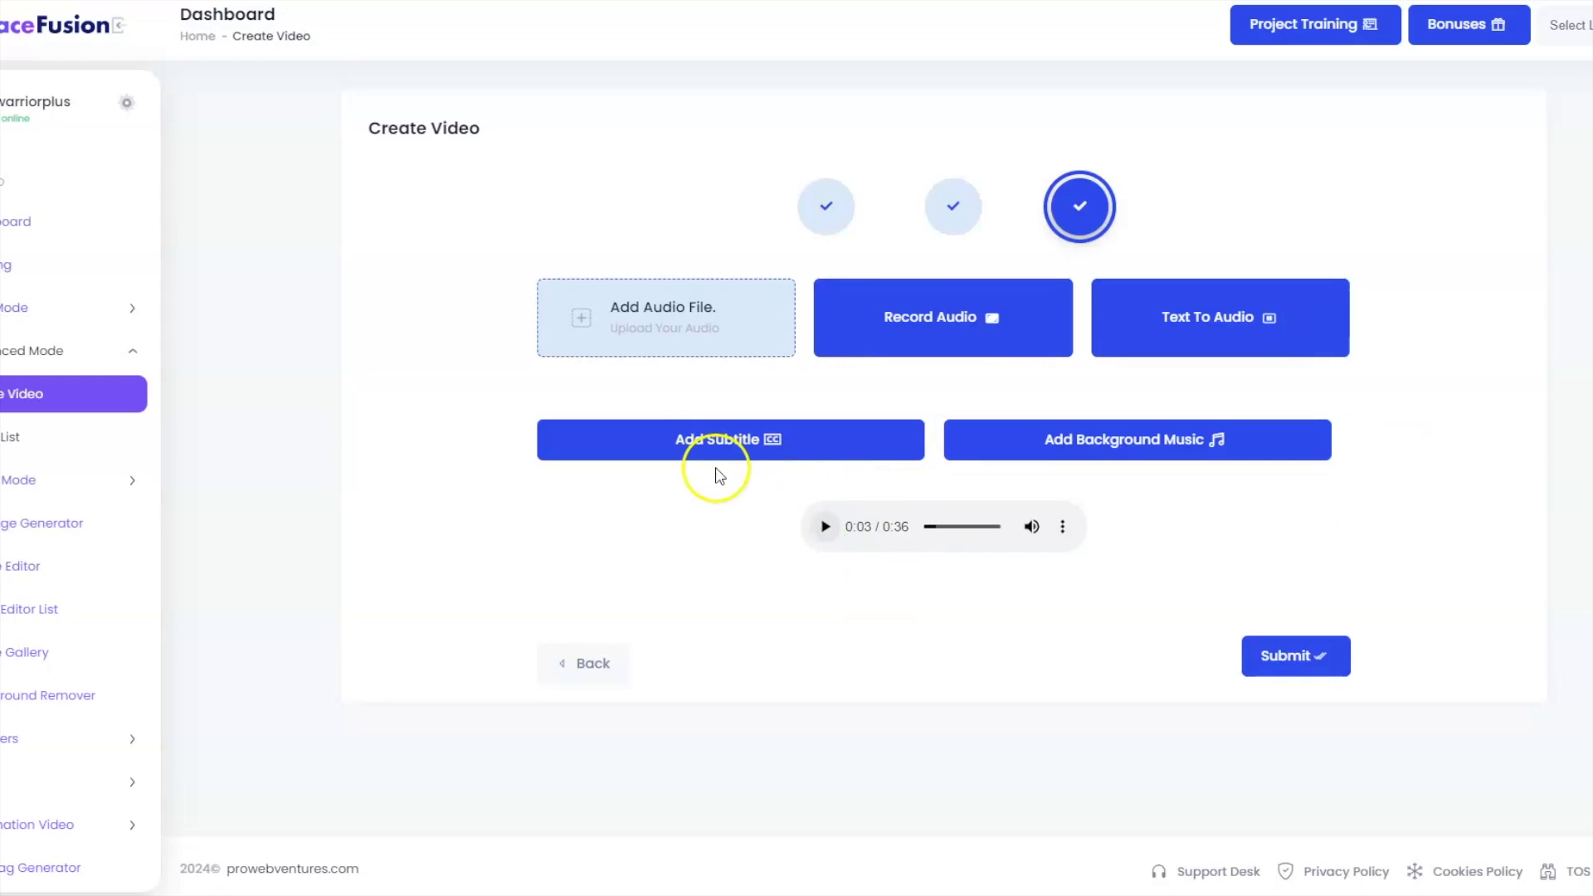
Raise the subtitle font size to 20, then collapse the subtitle settings
left_click(707, 443)
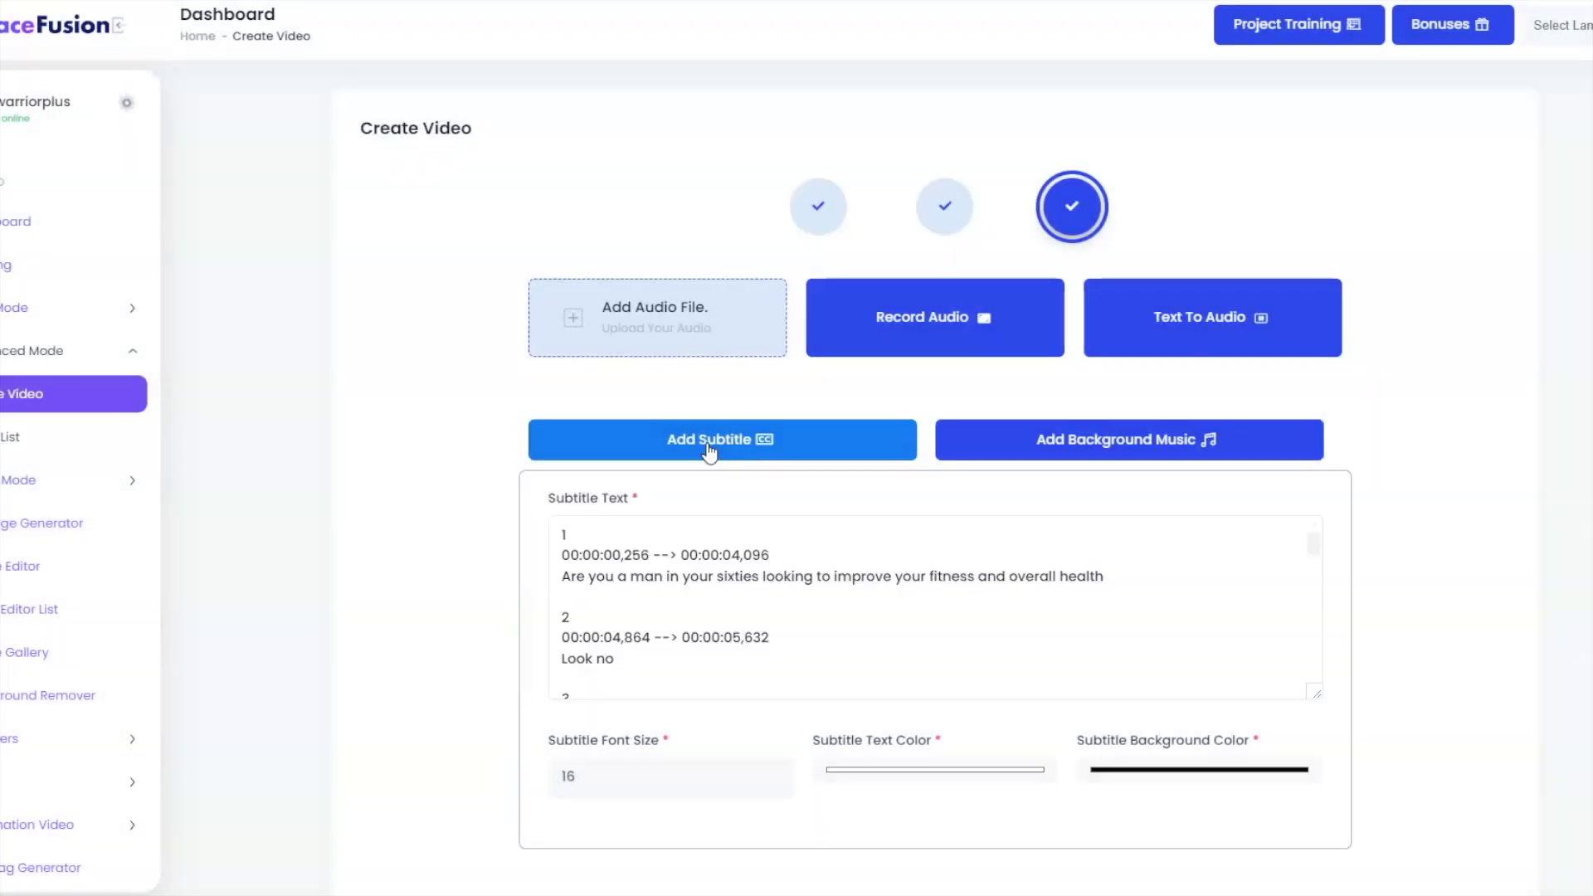
left_click(773, 772)
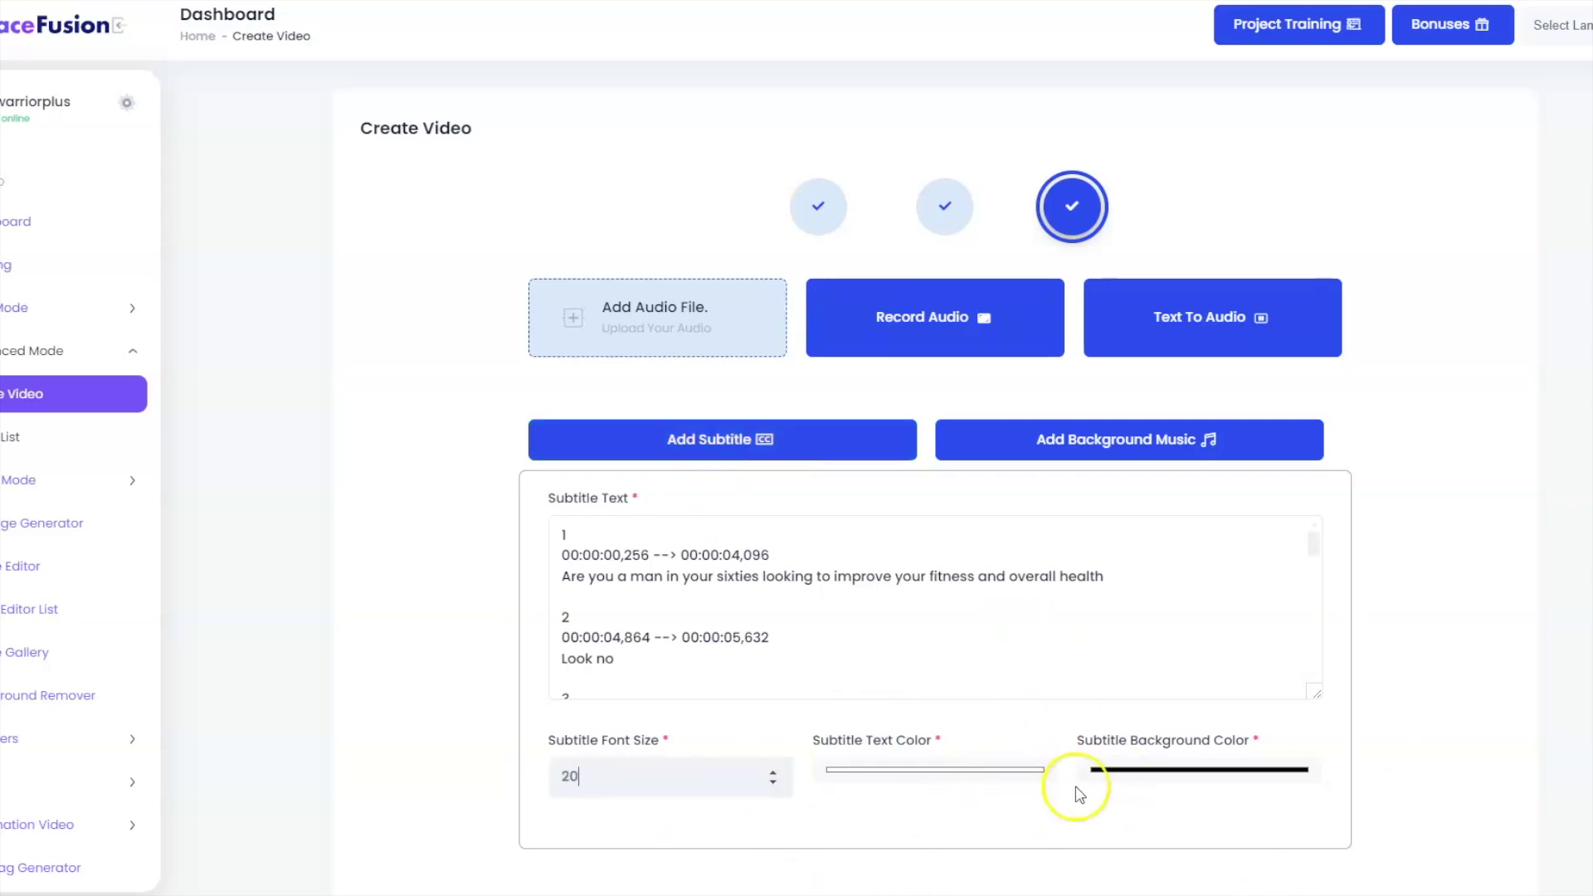
scroll(1351, 750, "down", 3)
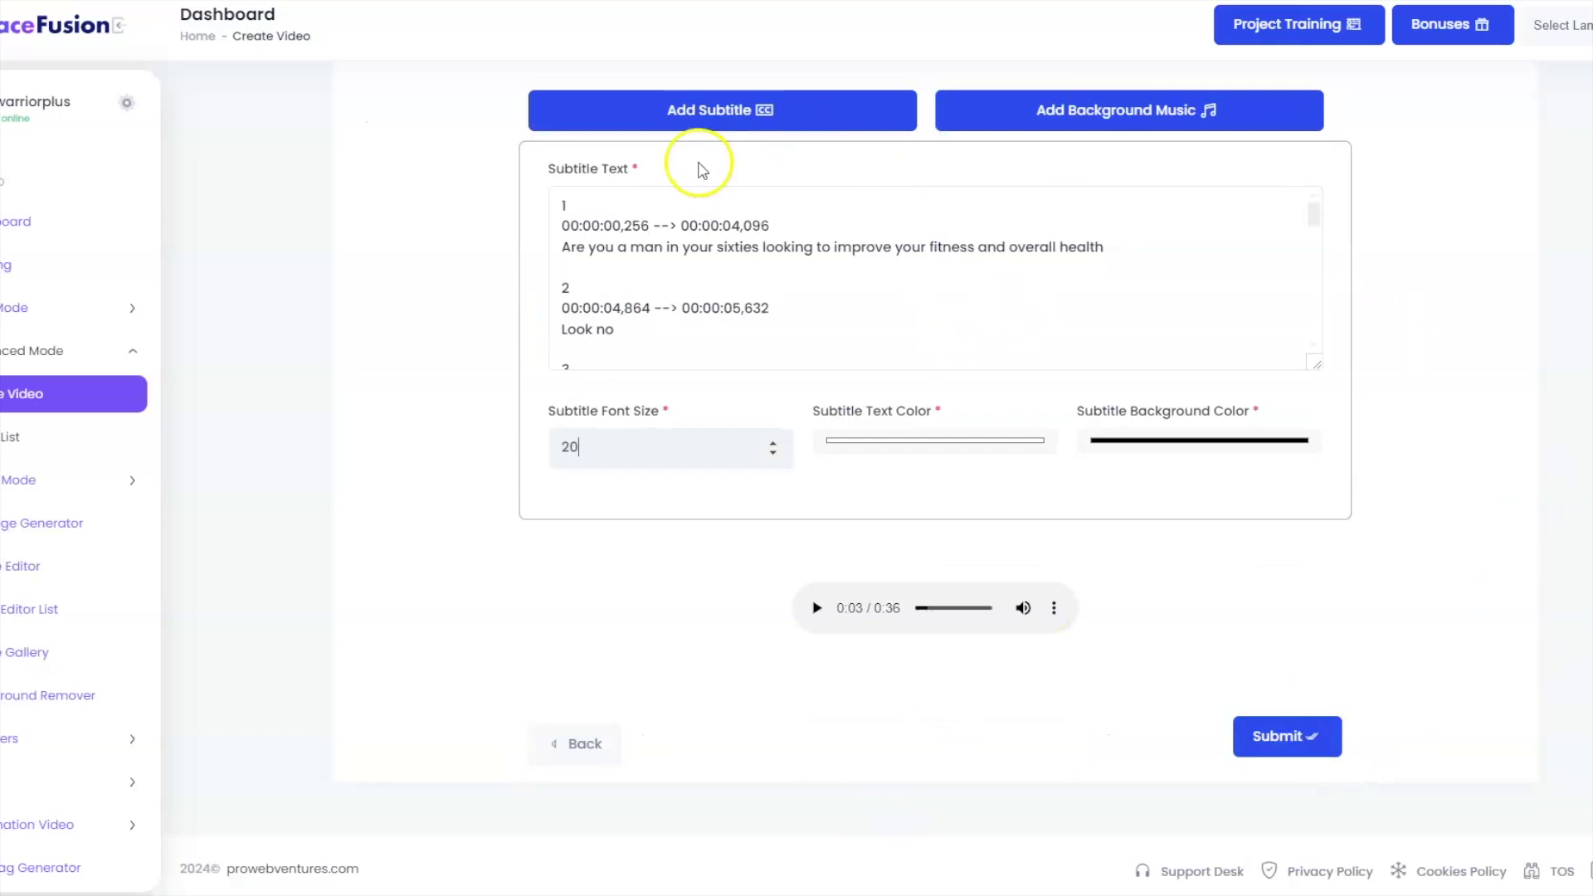
scroll(734, 225, "up", 3)
left_click(722, 414)
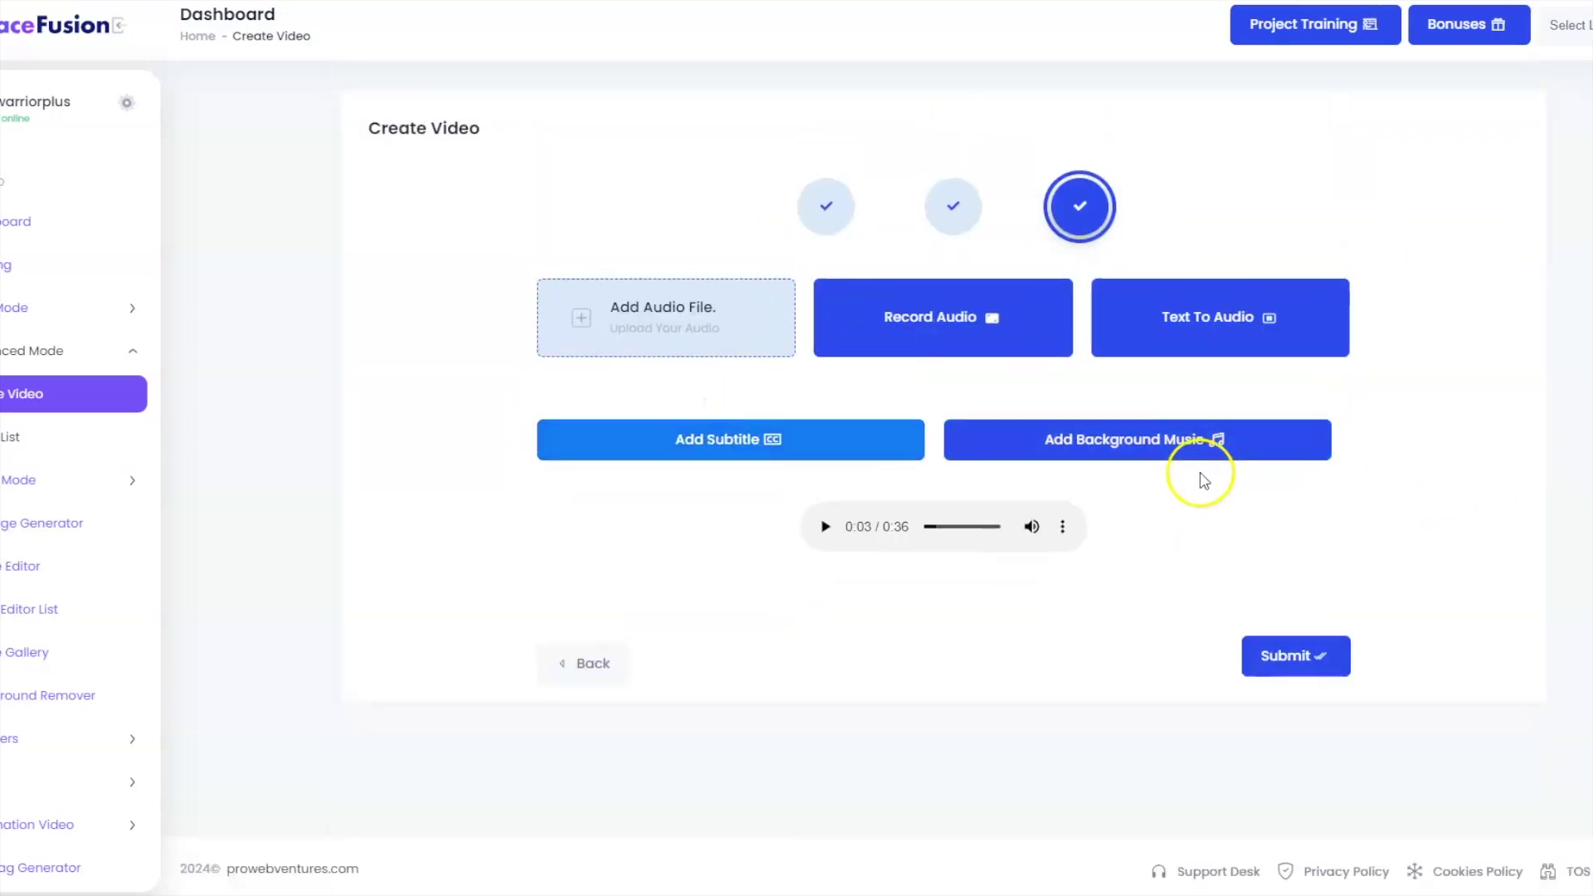
Preview and use the stock Acoustic_Shifter.mp3 track as background music, then submit the video
left_click(1183, 449)
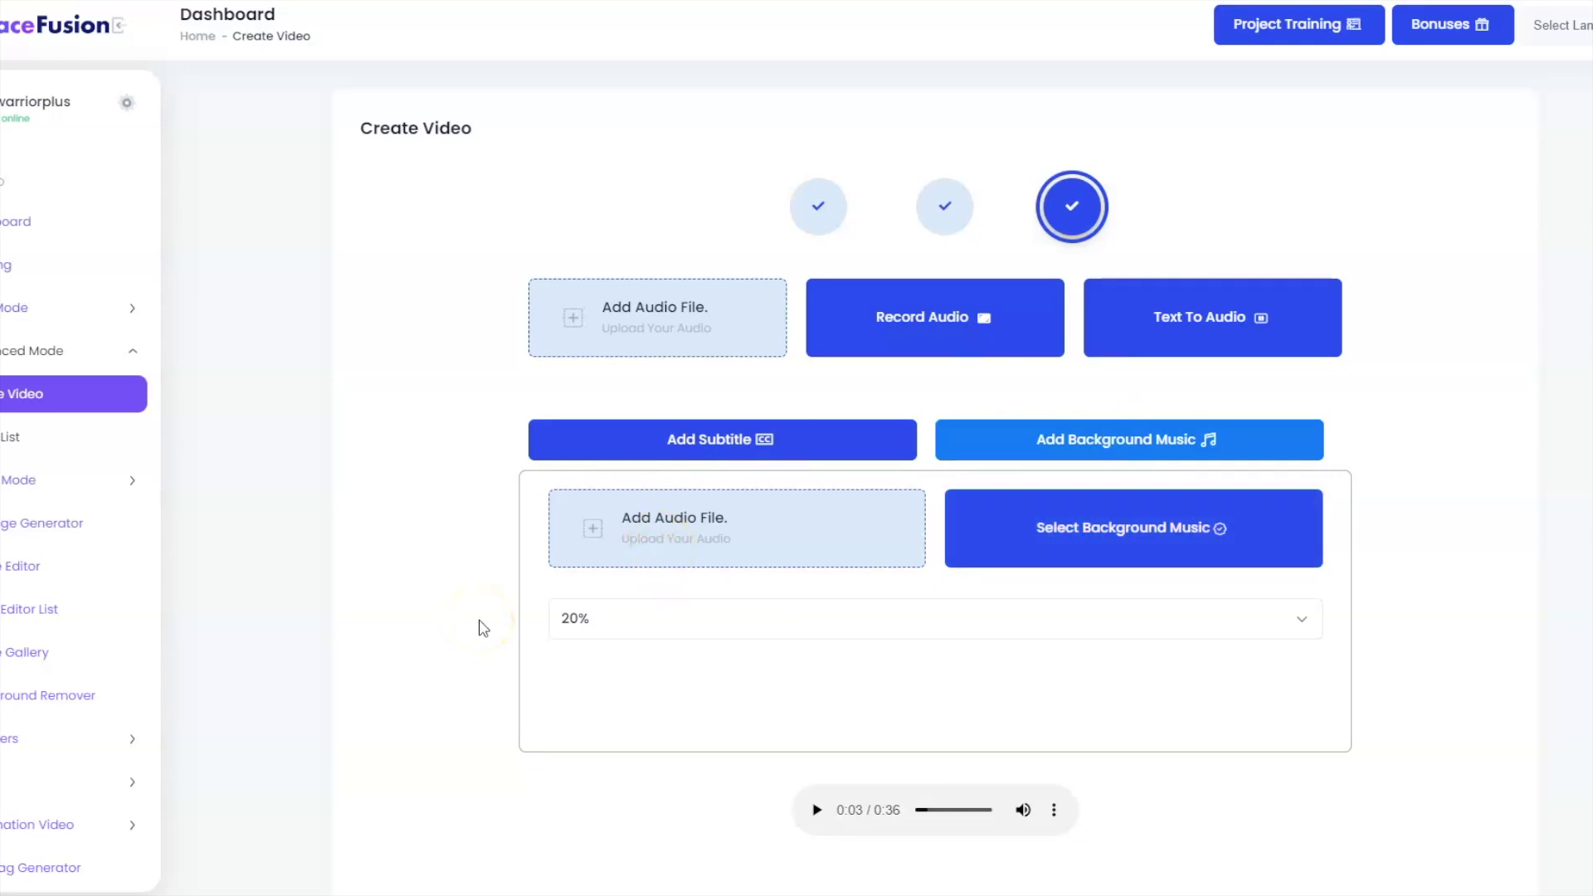
left_click(1118, 521)
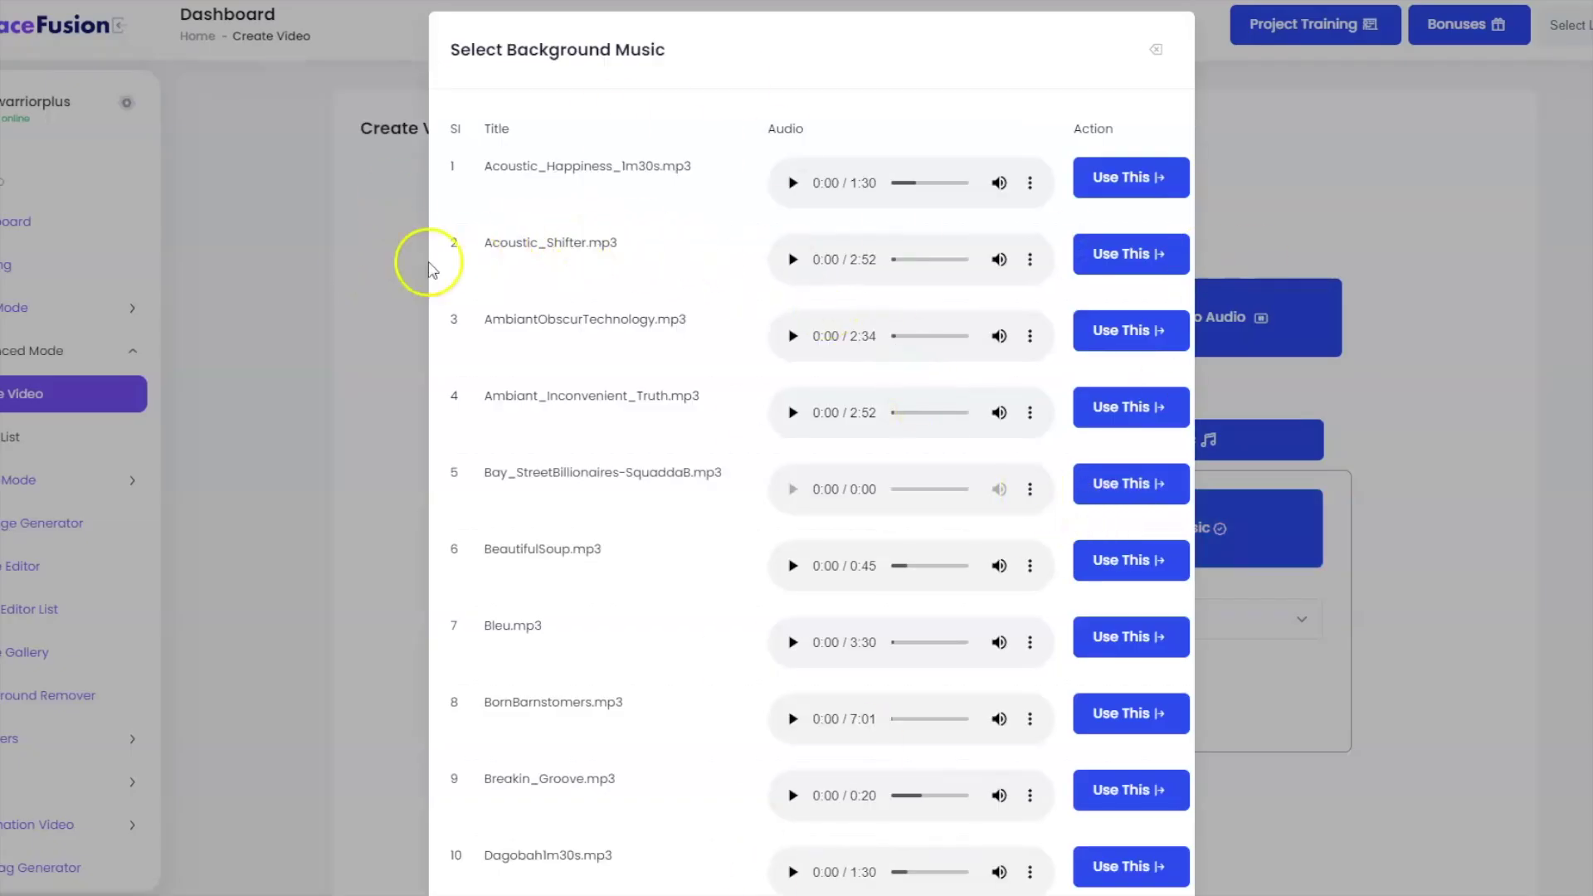
left_click(793, 259)
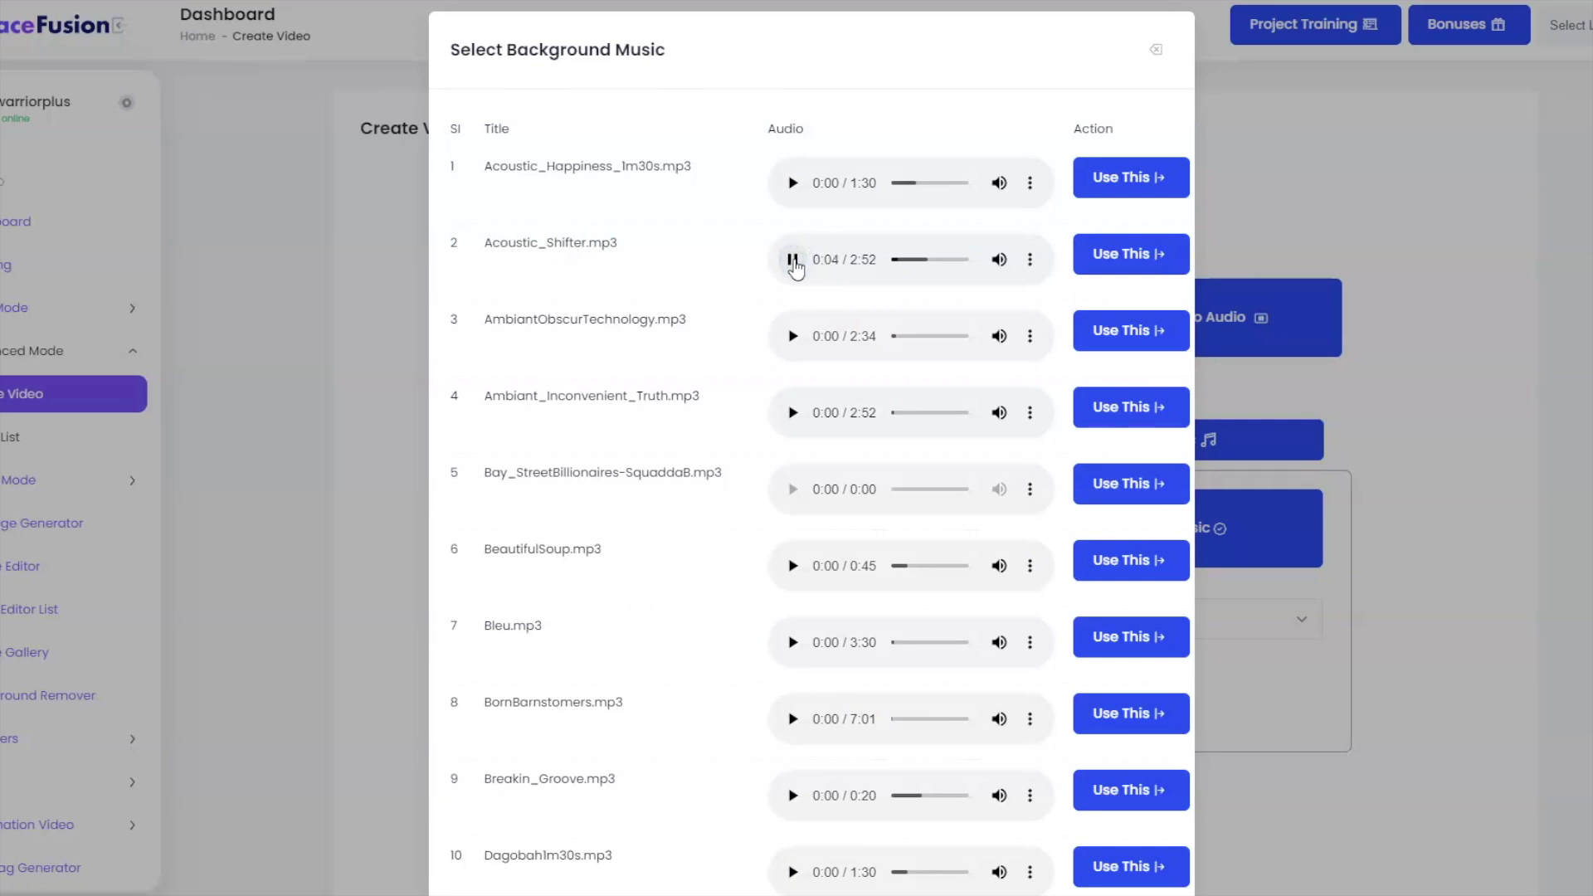
left_click(793, 262)
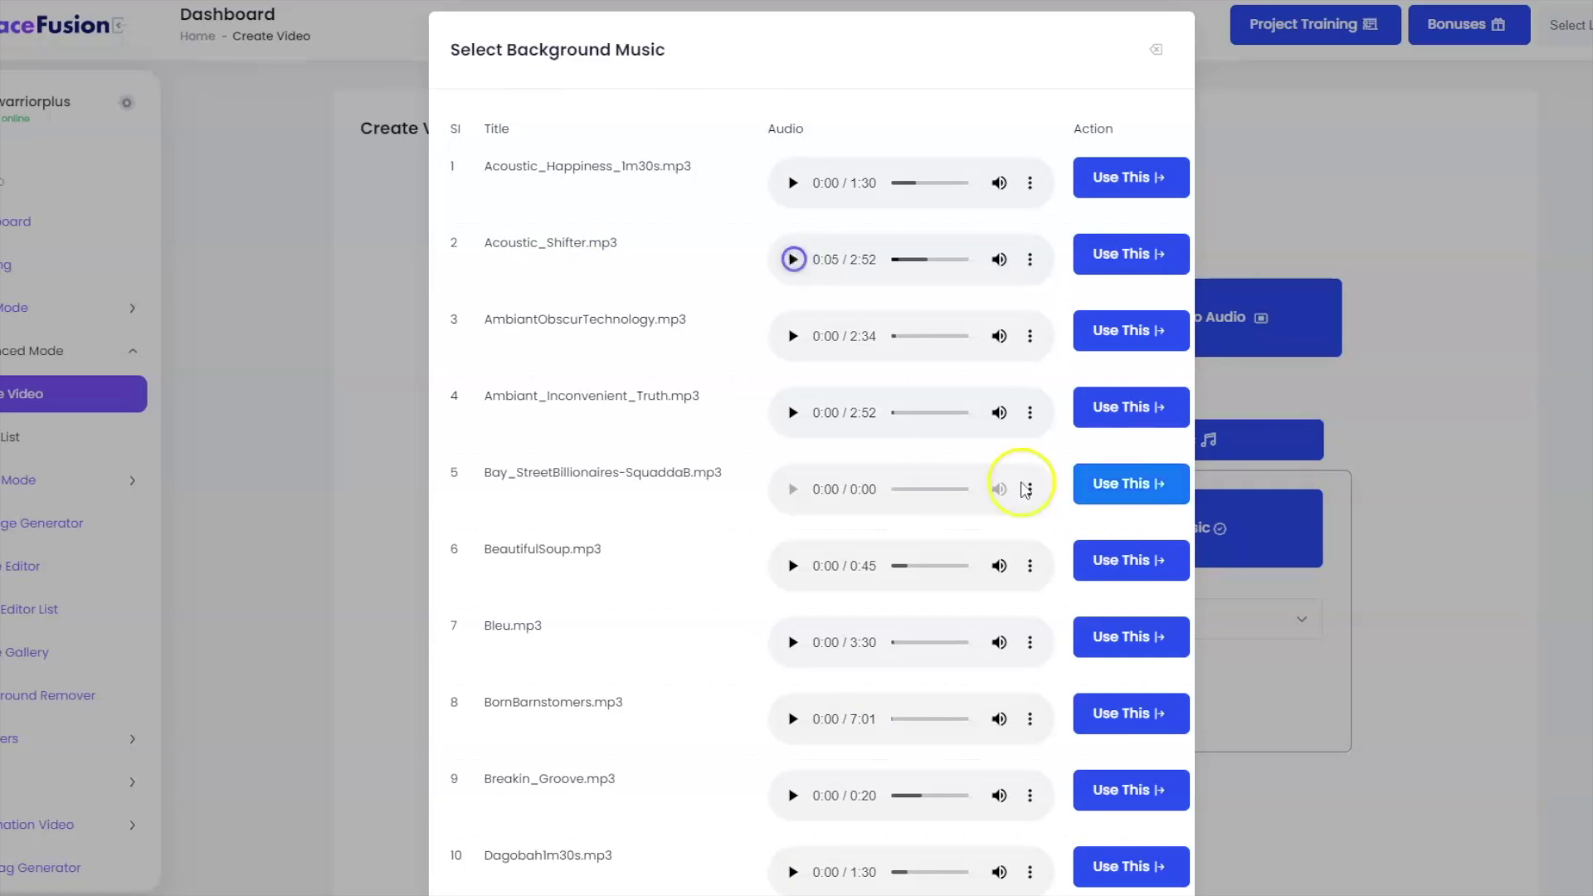
left_click(1121, 255)
scroll(486, 562, "down", 2)
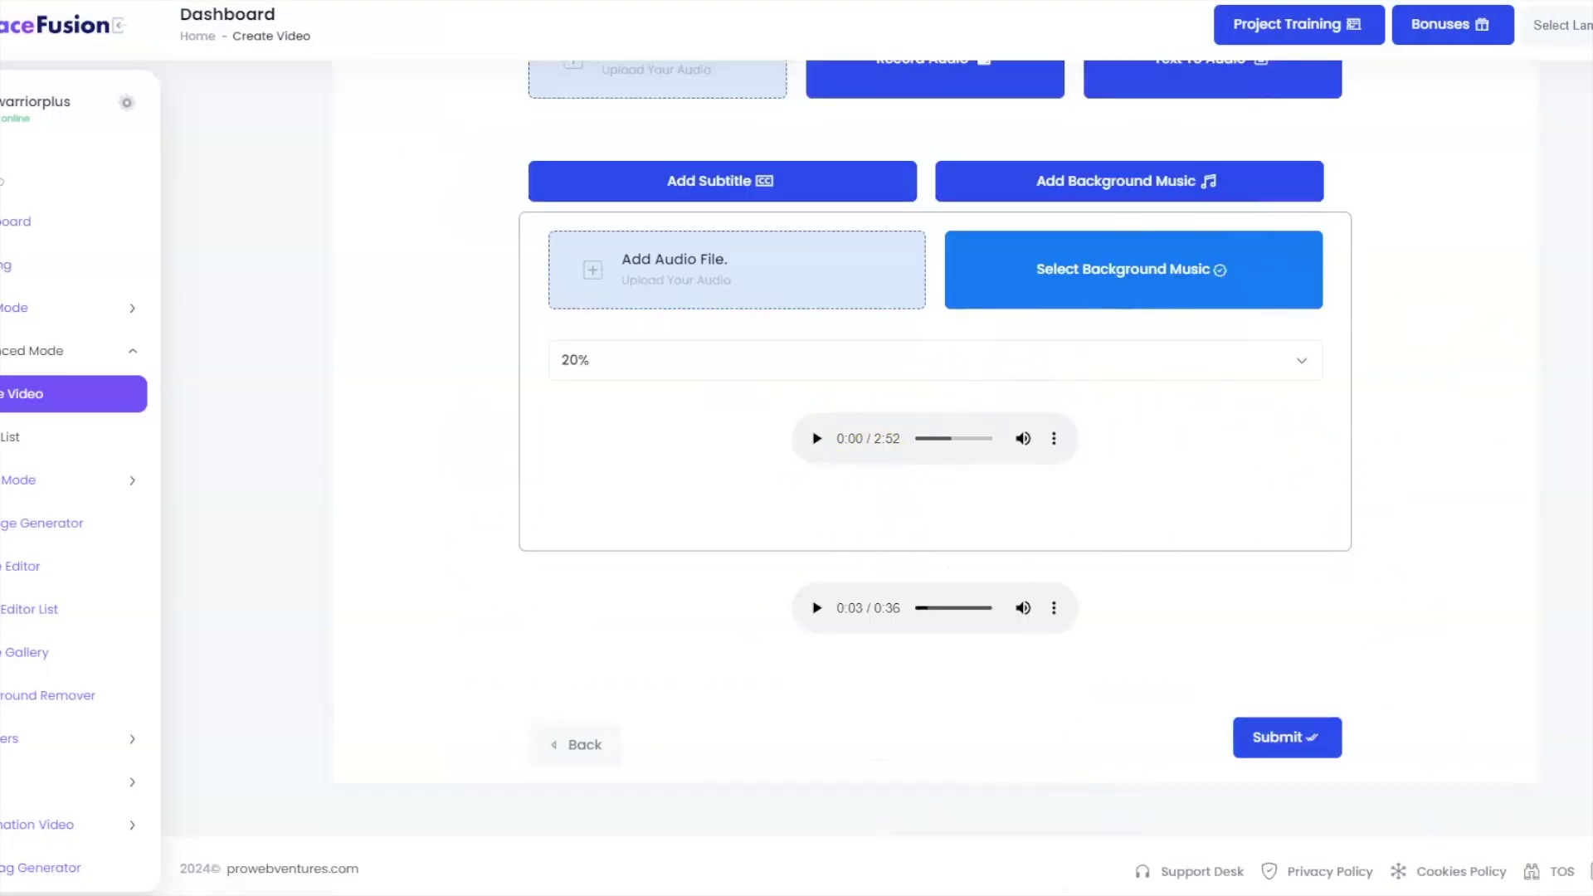
left_click(1287, 738)
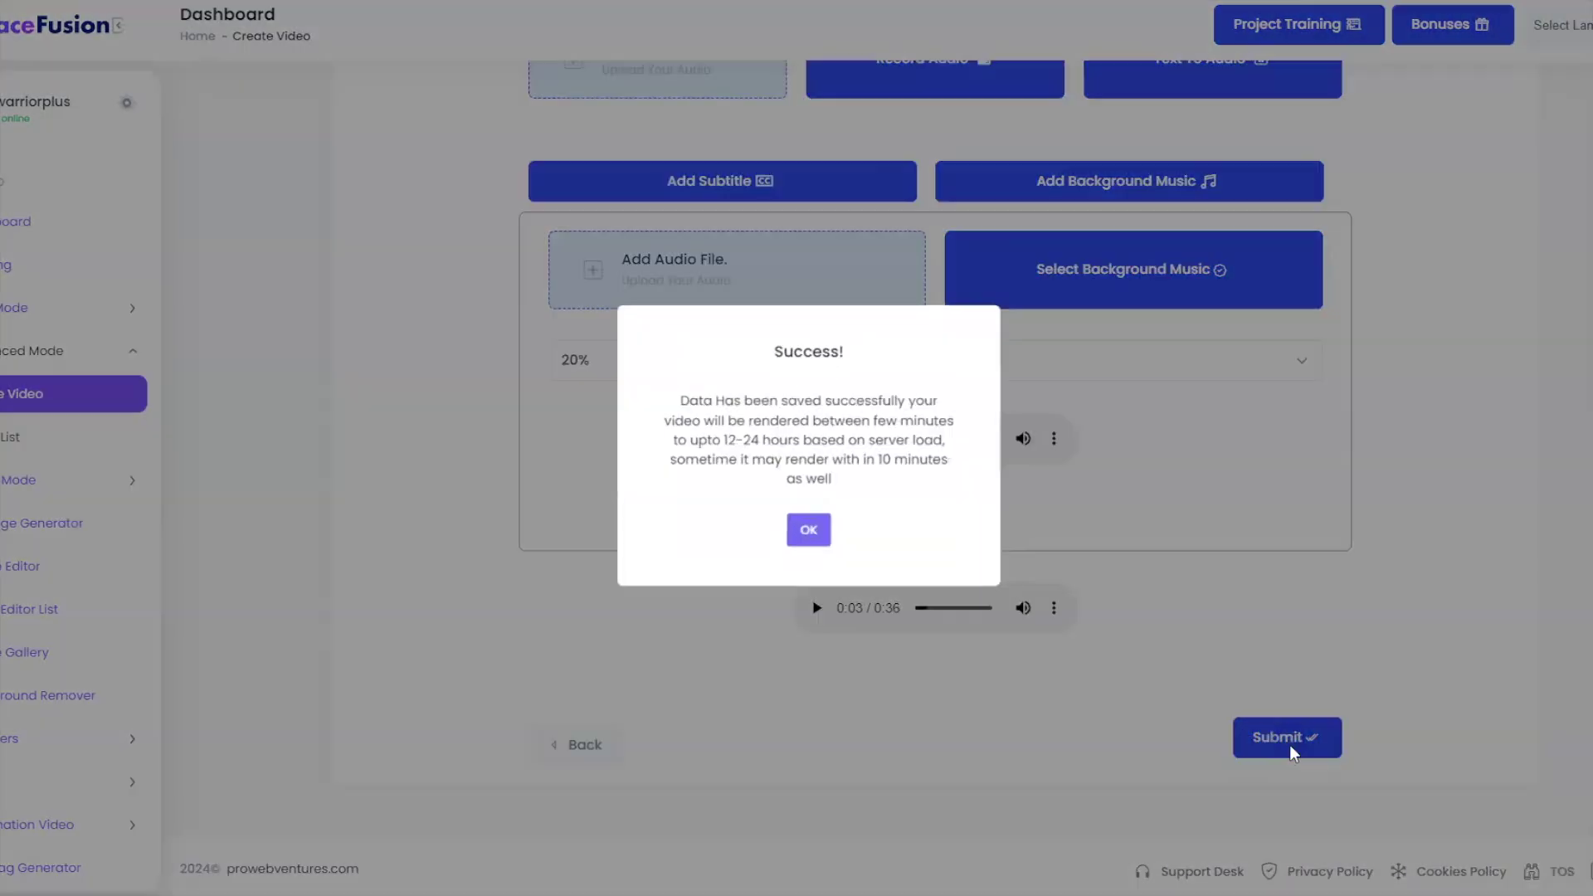
Dismiss the render confirmation, preview the completed video, and expand the Hyper Mode sidebar options
left_click(810, 536)
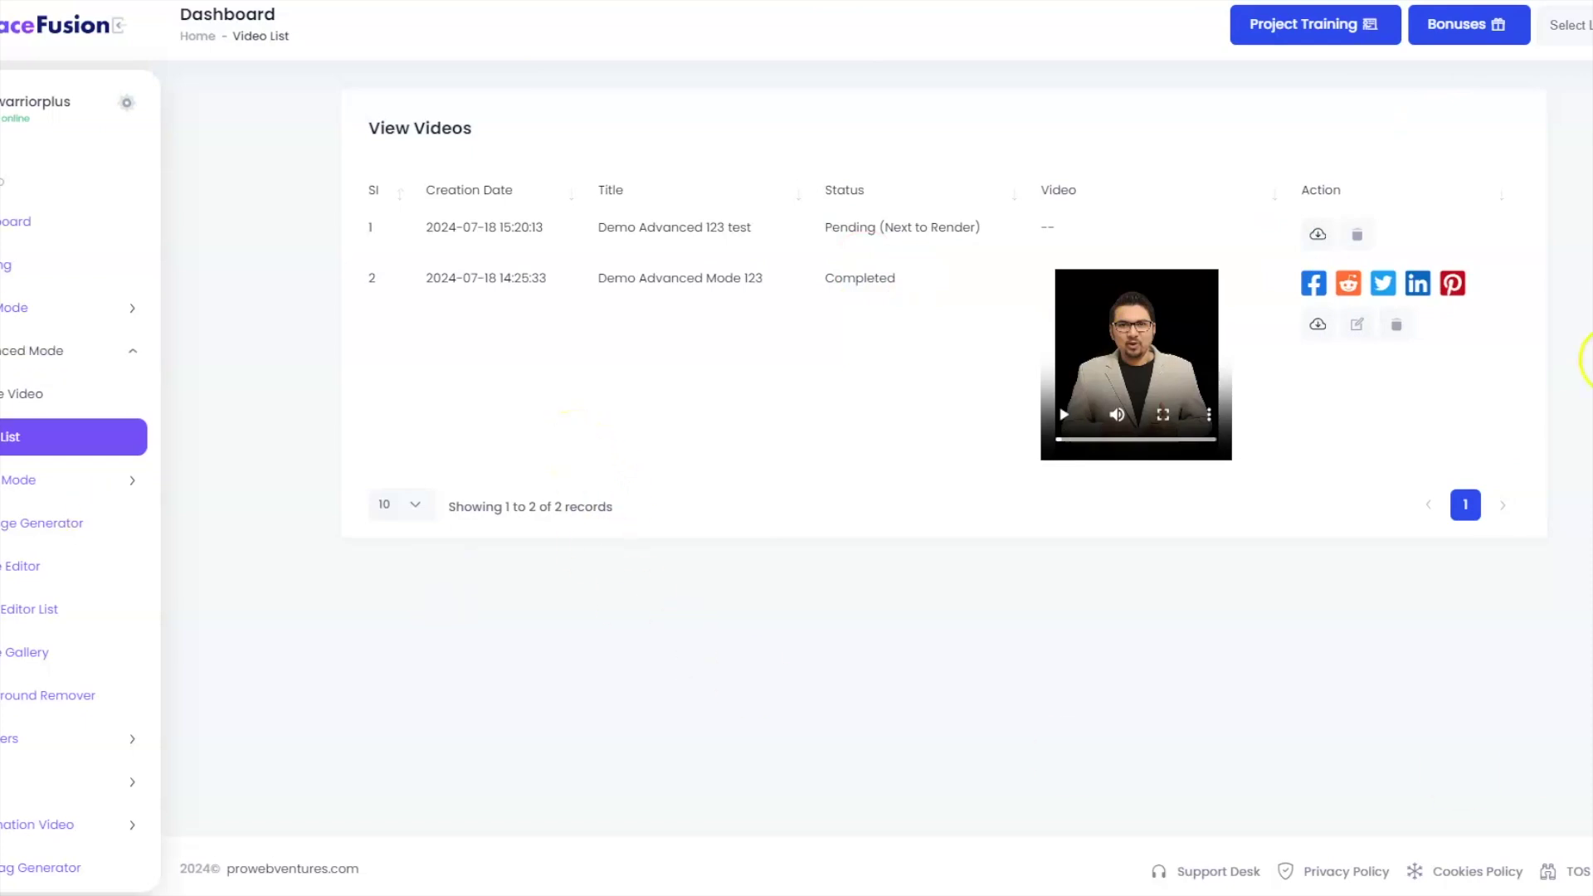
left_click(1143, 326)
left_click(1144, 326)
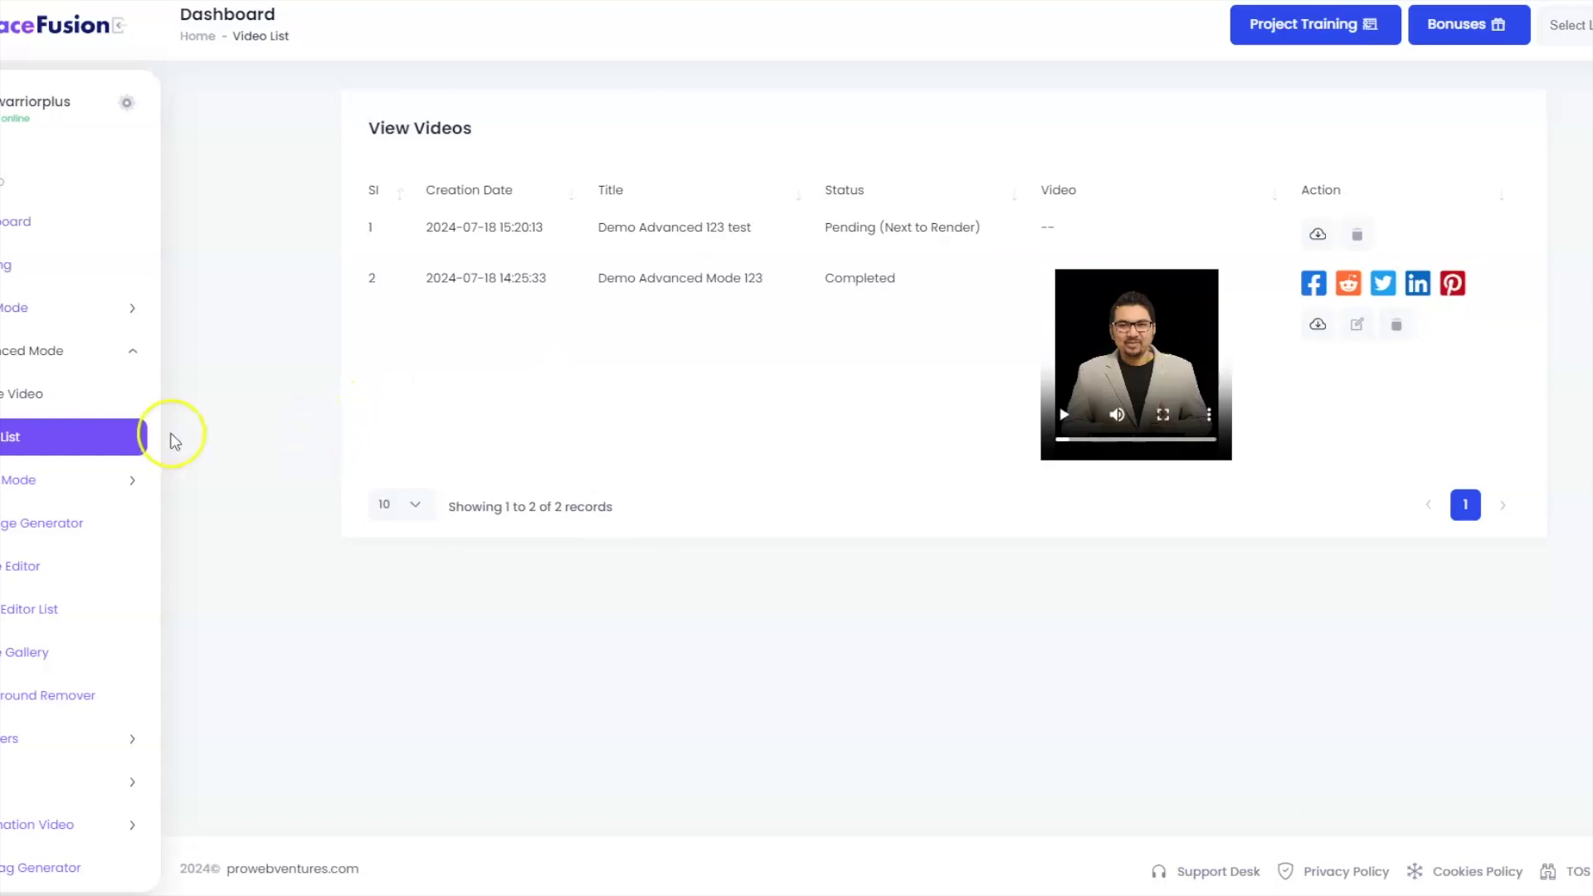
left_click(6, 484)
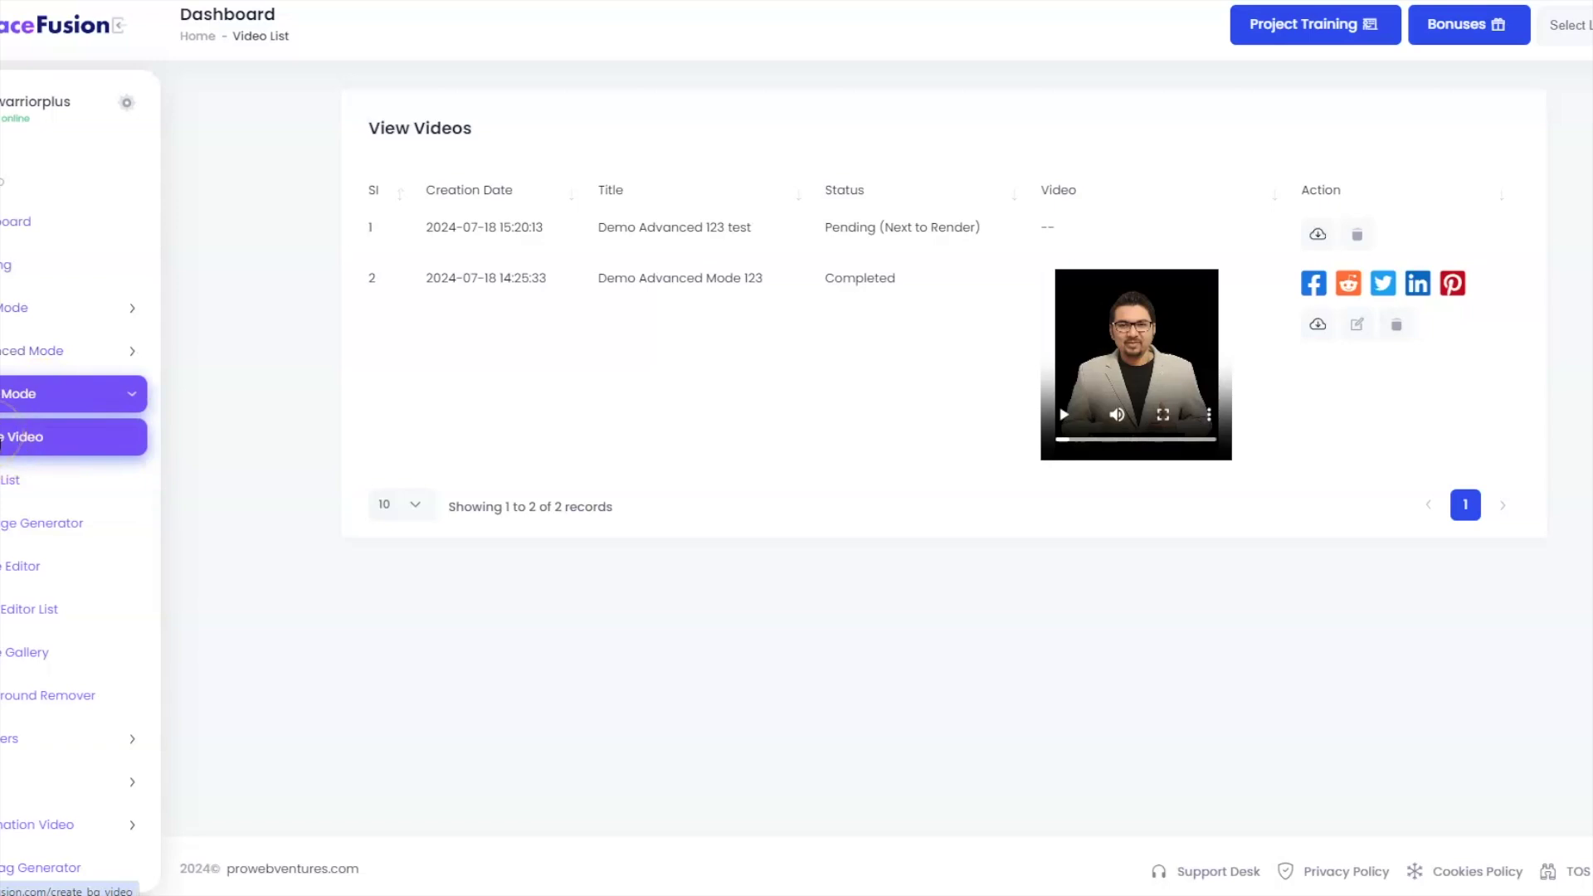
Start a new Hyper Mode video titled 'Hyper test 123', skipping the local image upload
left_click(19, 438)
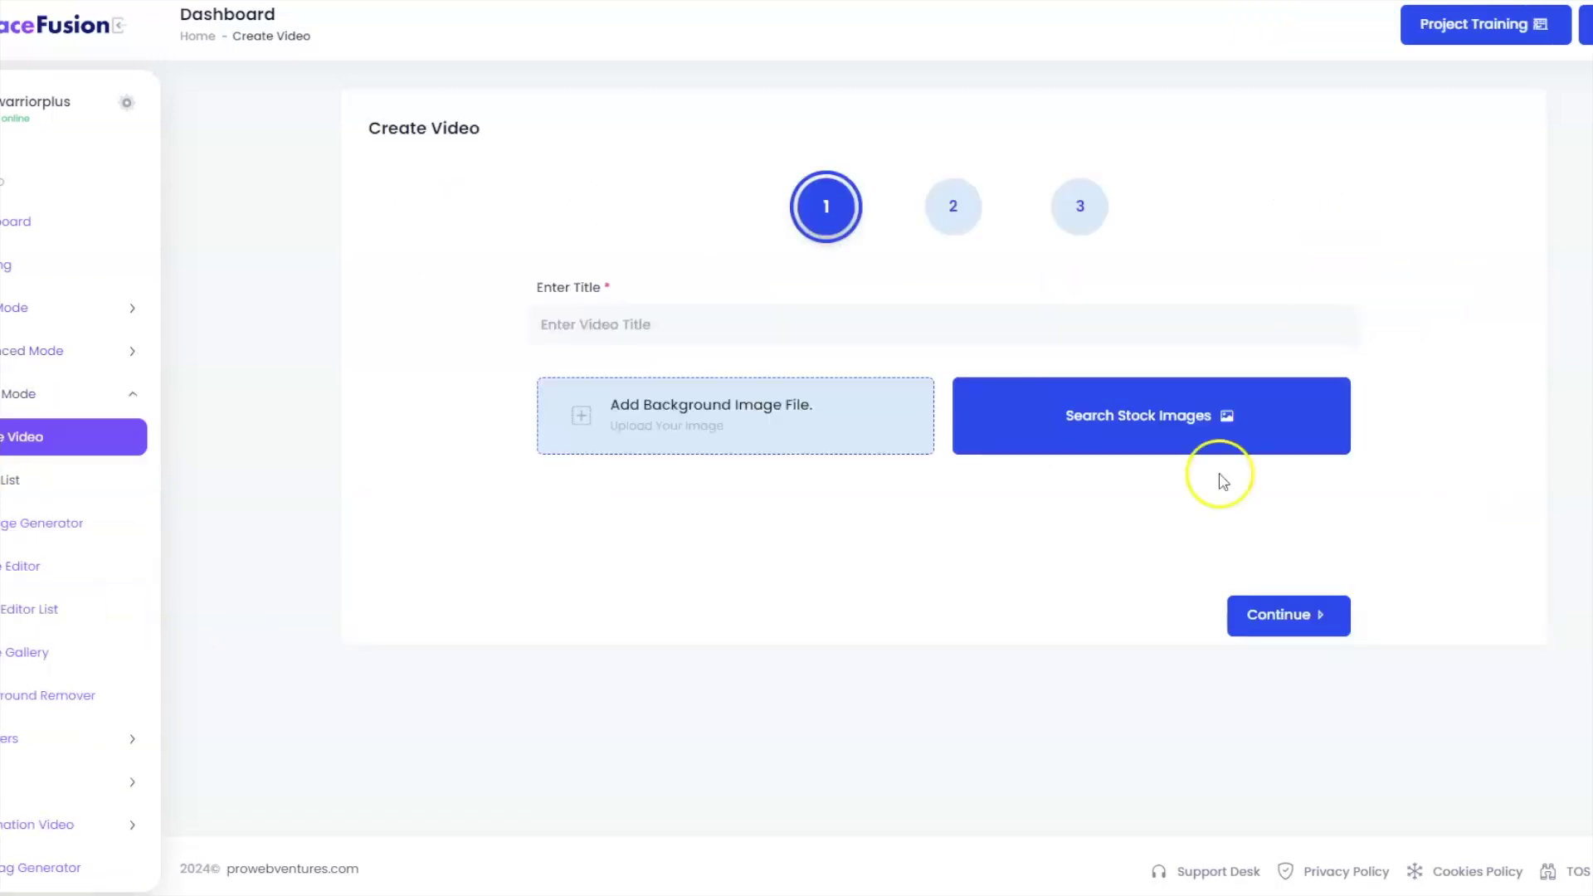
left_click(594, 322)
type("Hyper test 123")
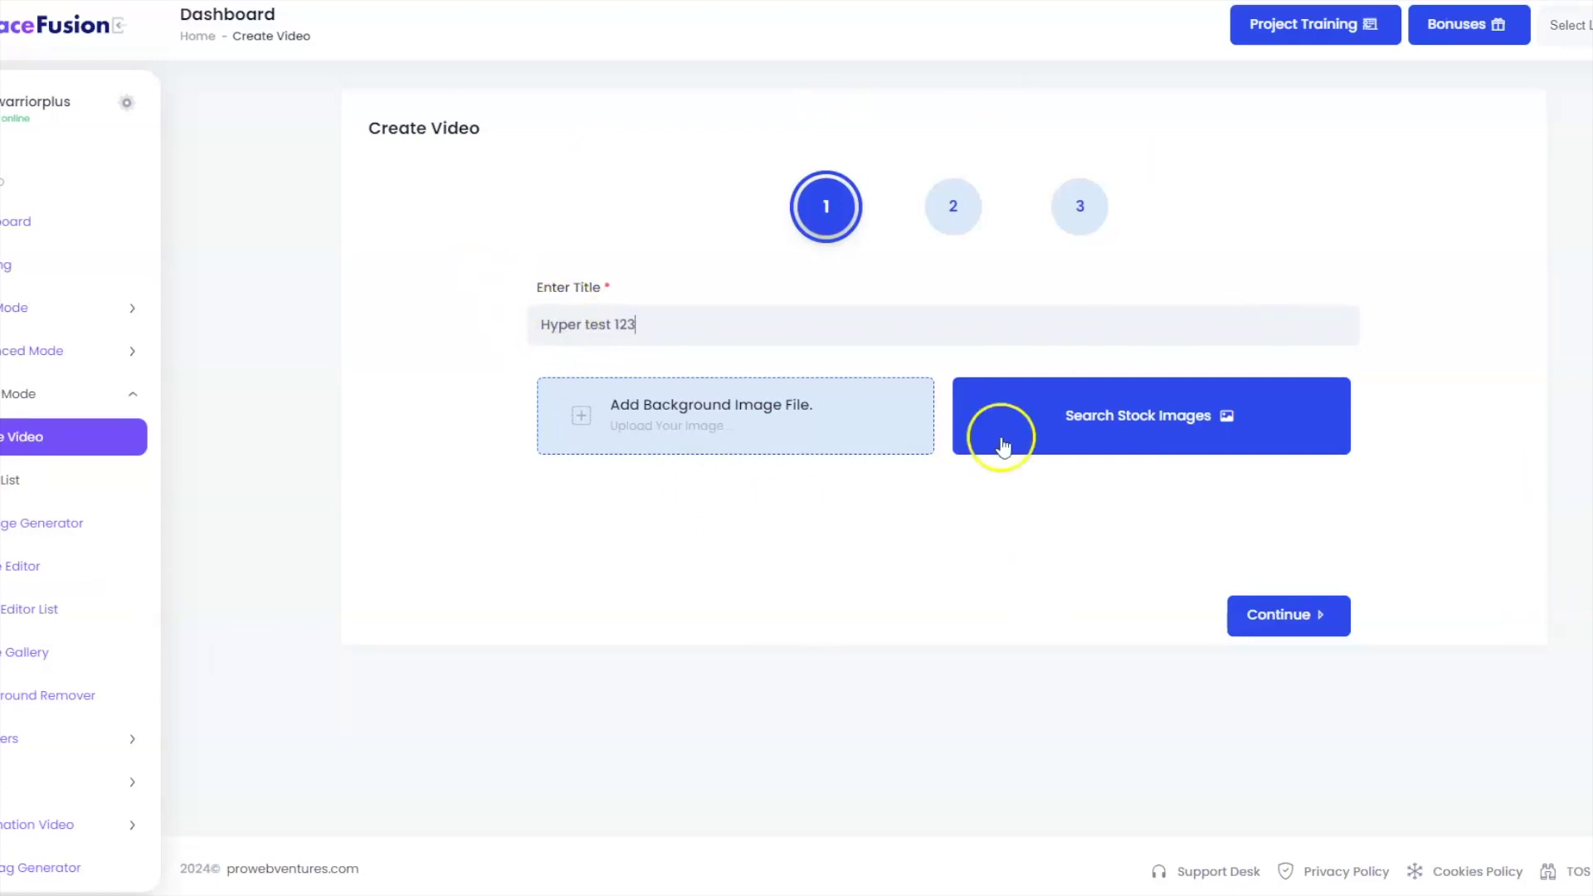
left_click(669, 434)
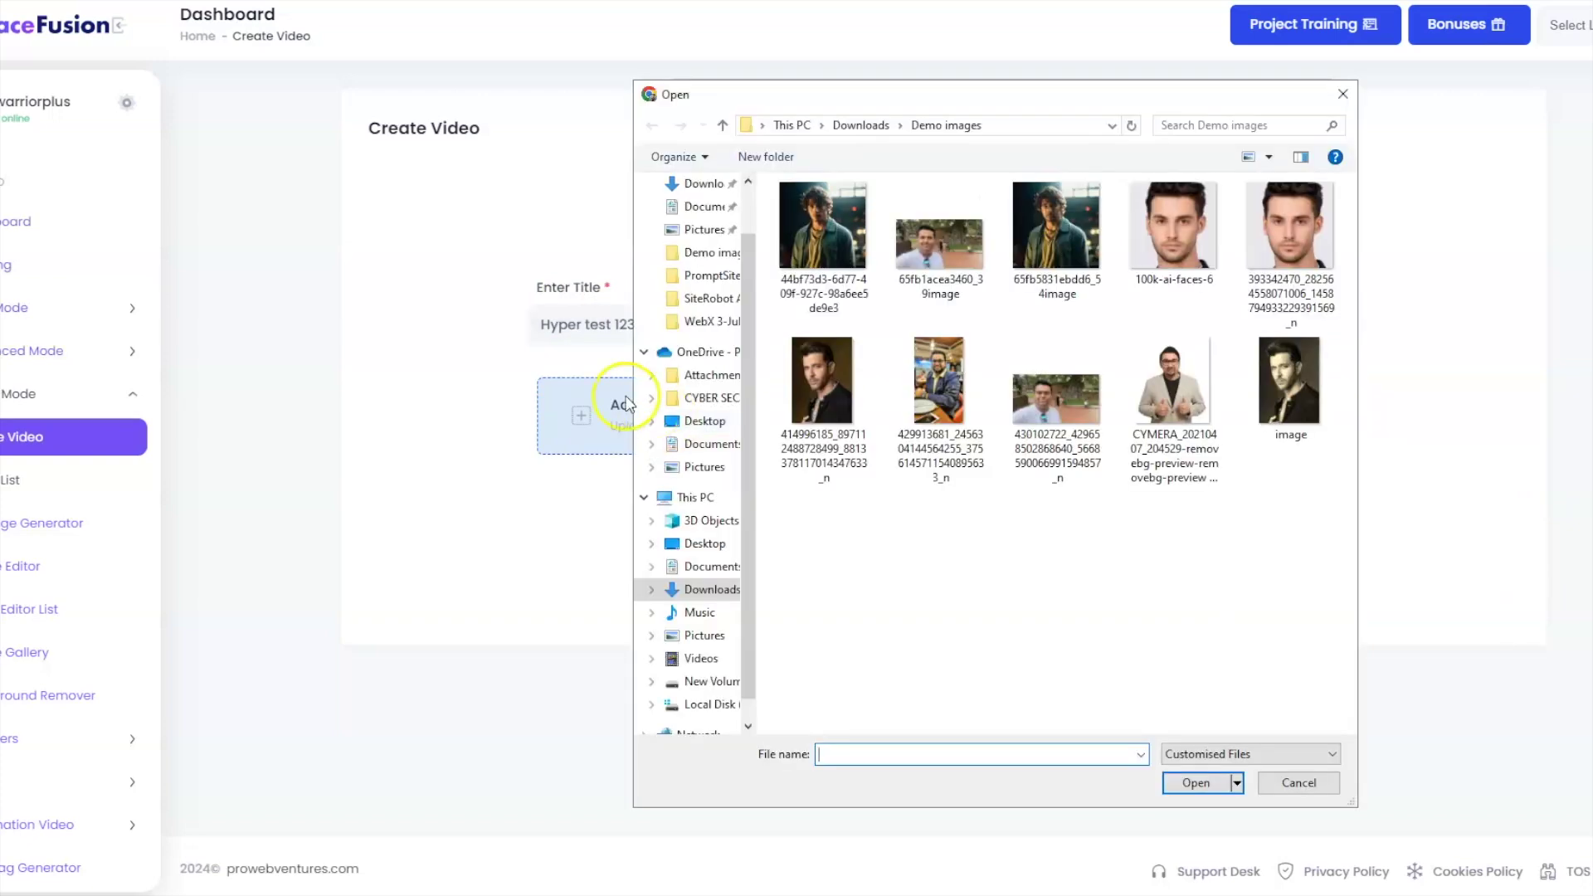
left_click(1292, 787)
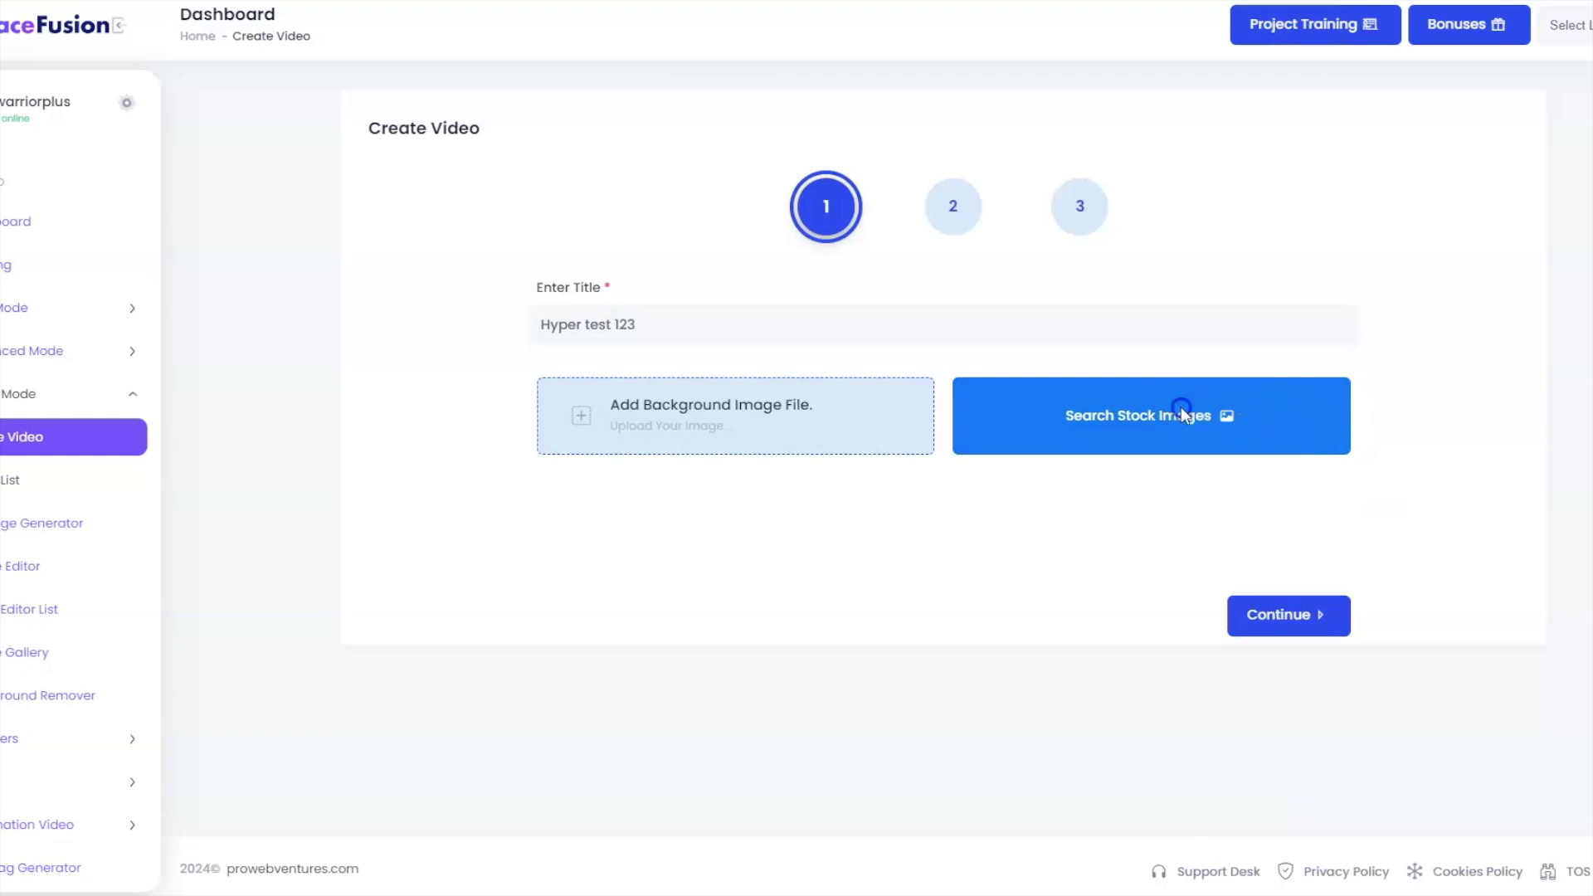
Search the stock images for 'office background'
left_click(1181, 411)
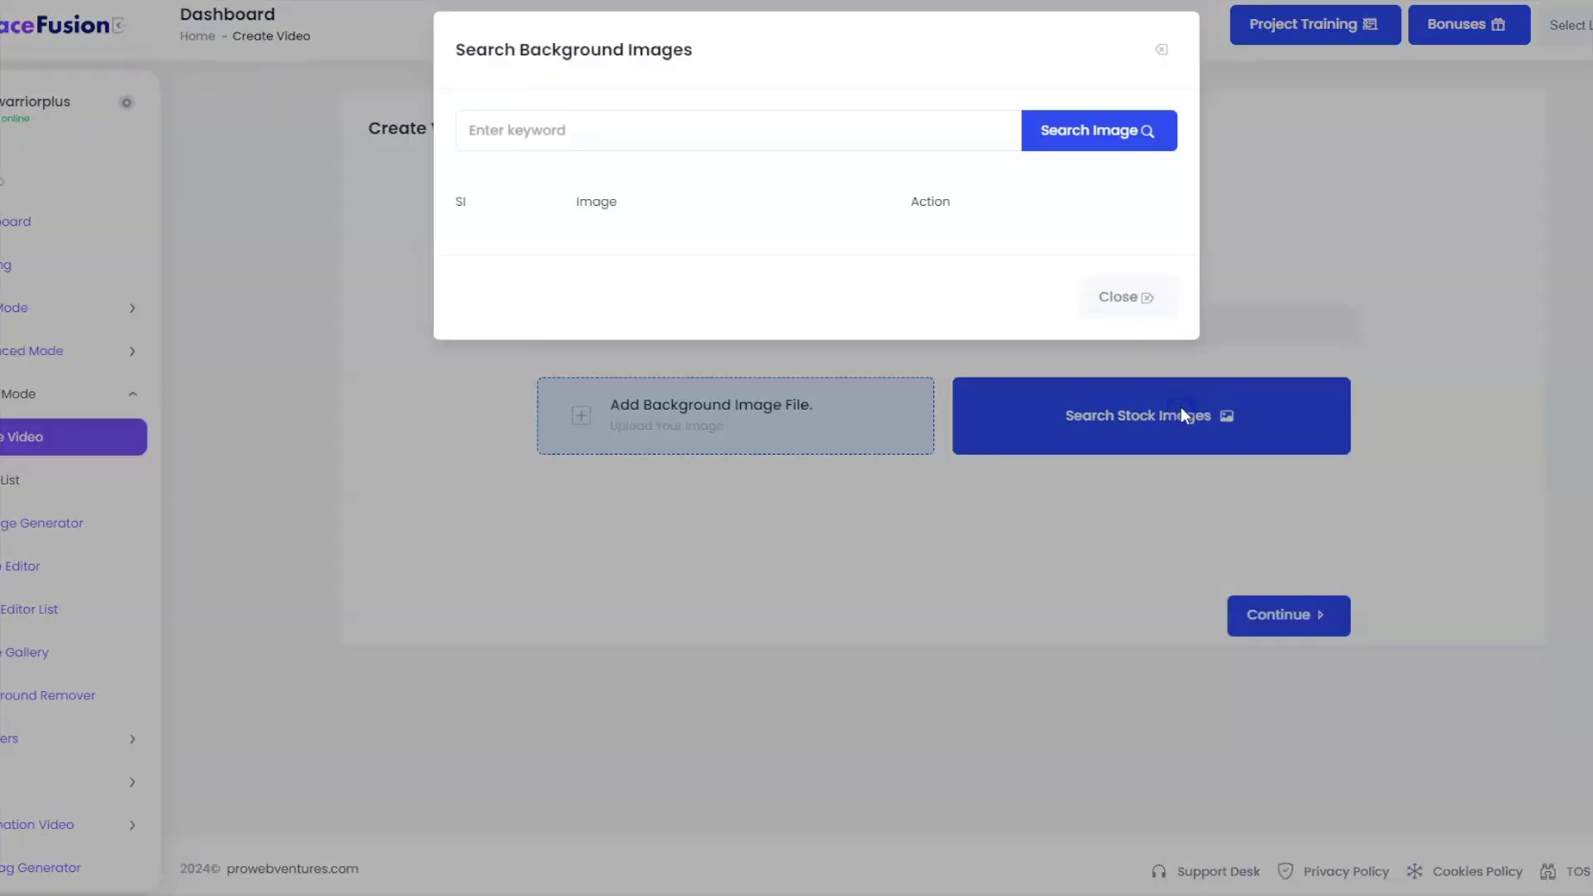
left_click(571, 141)
left_click(585, 129)
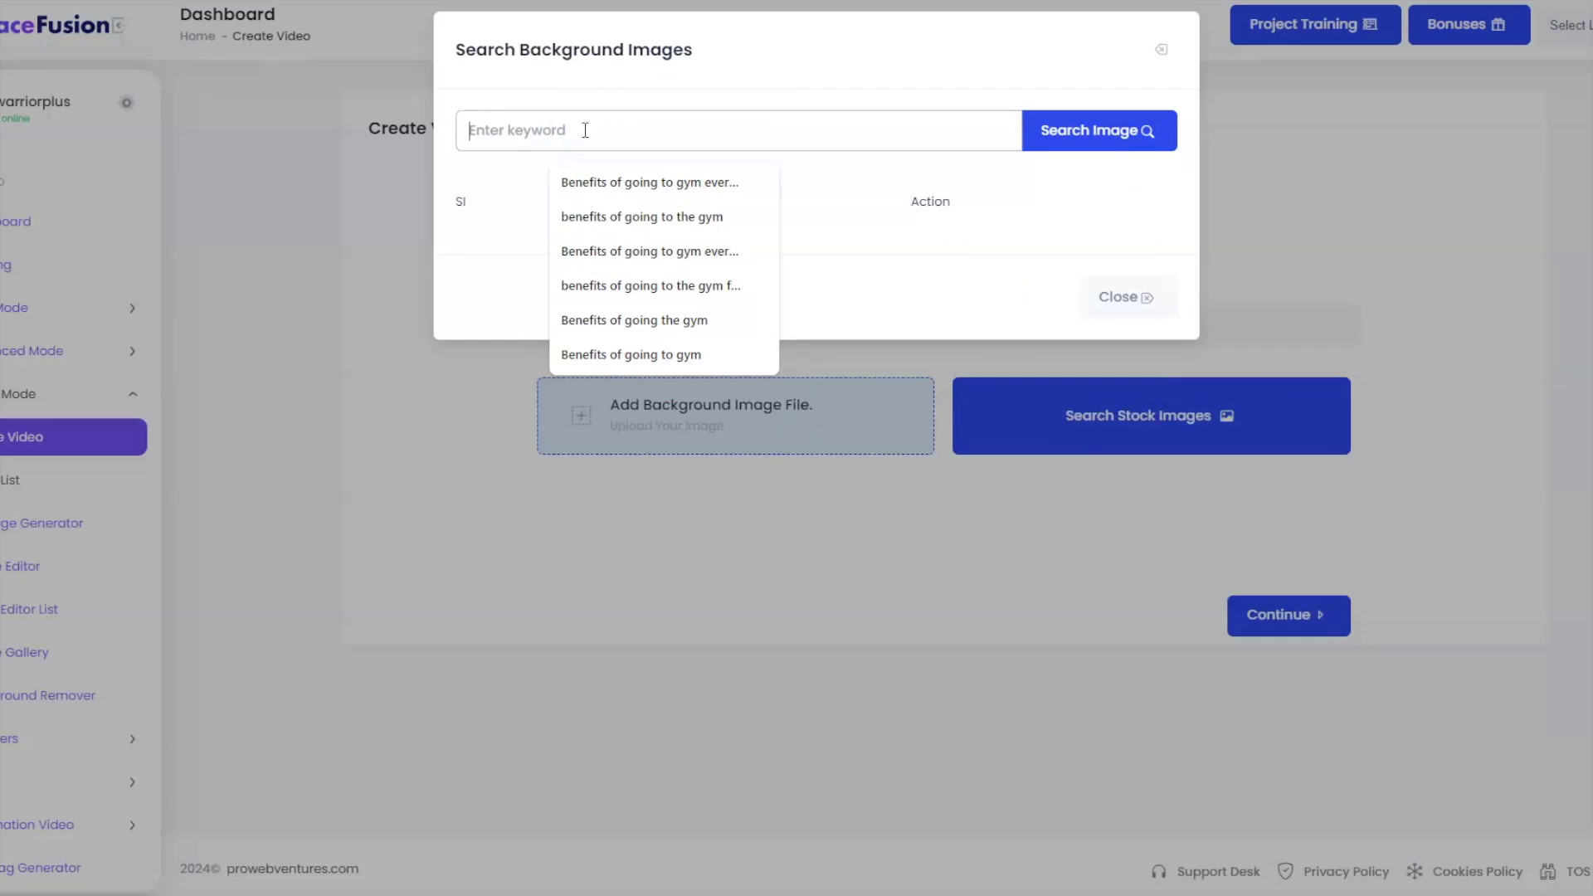
type("office")
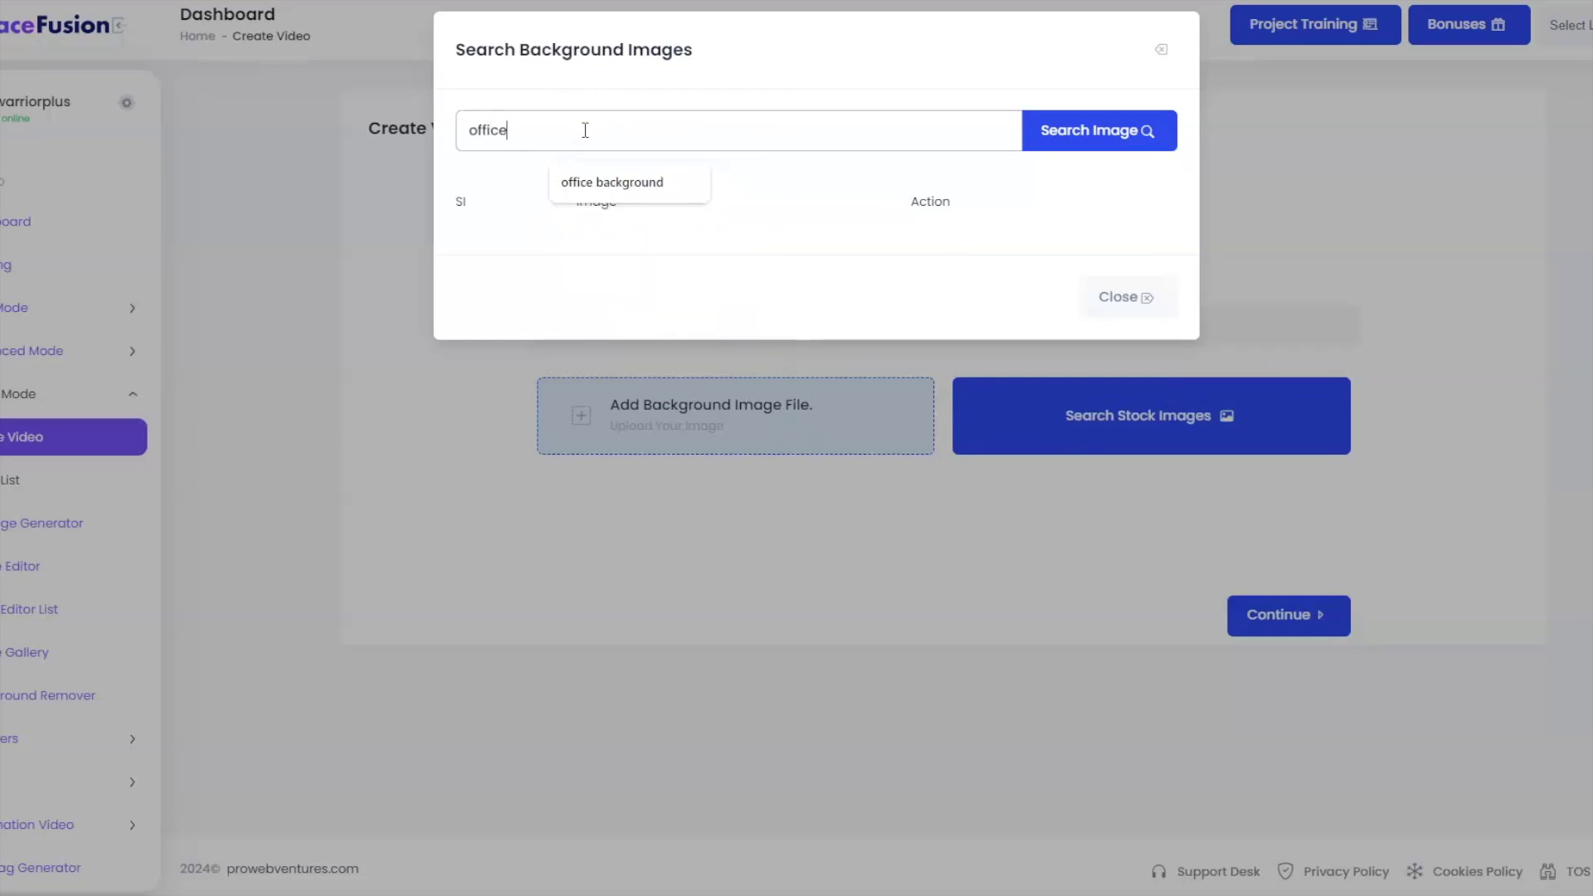
type(" b")
left_click(577, 181)
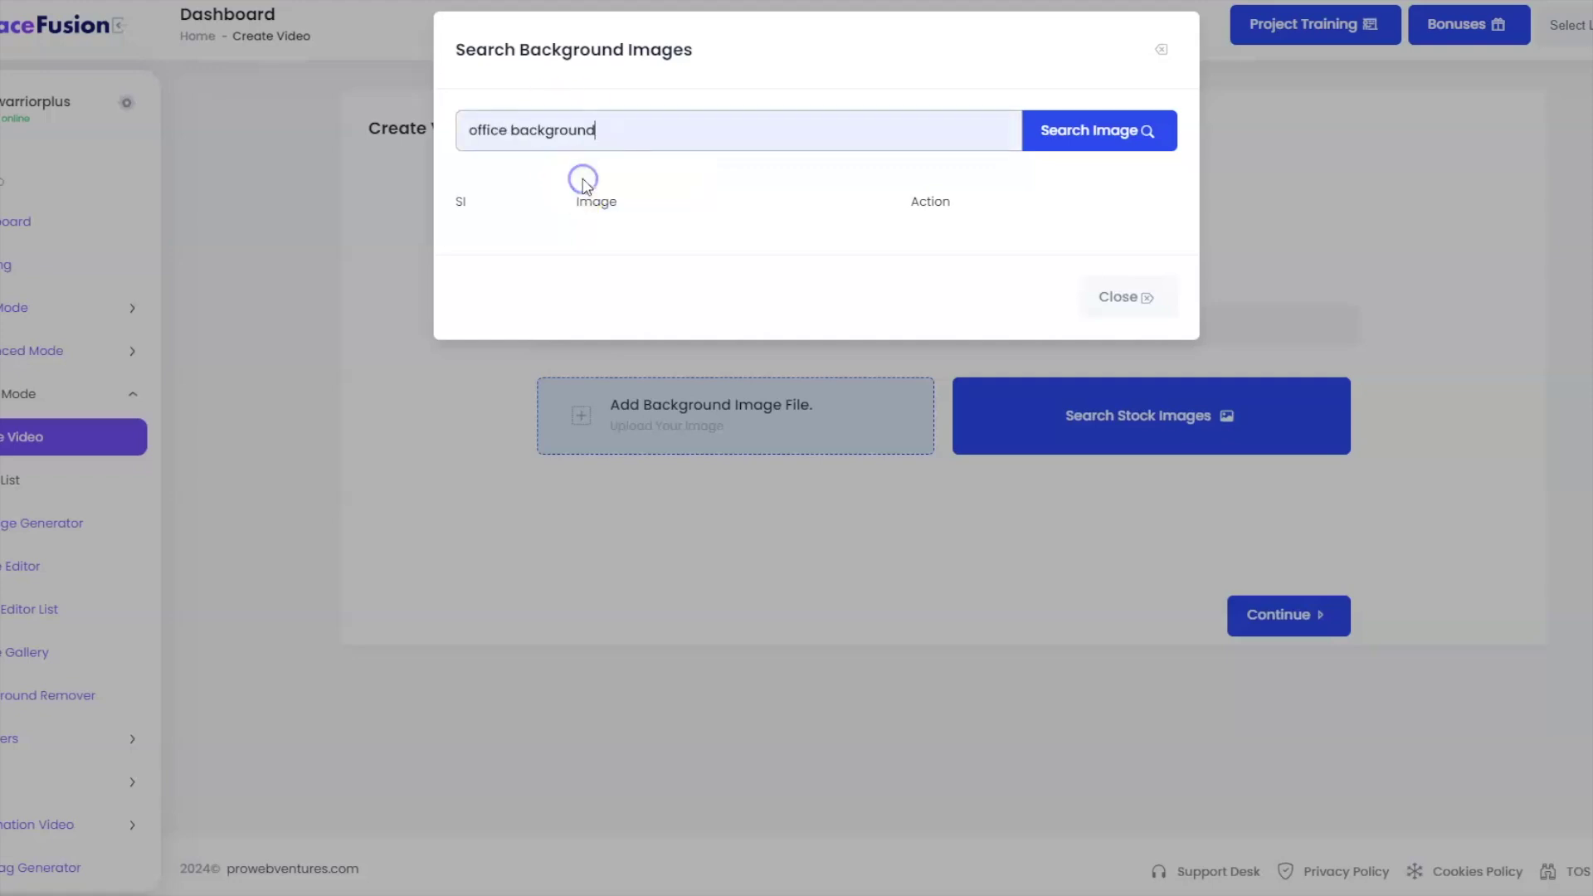
left_click(1147, 124)
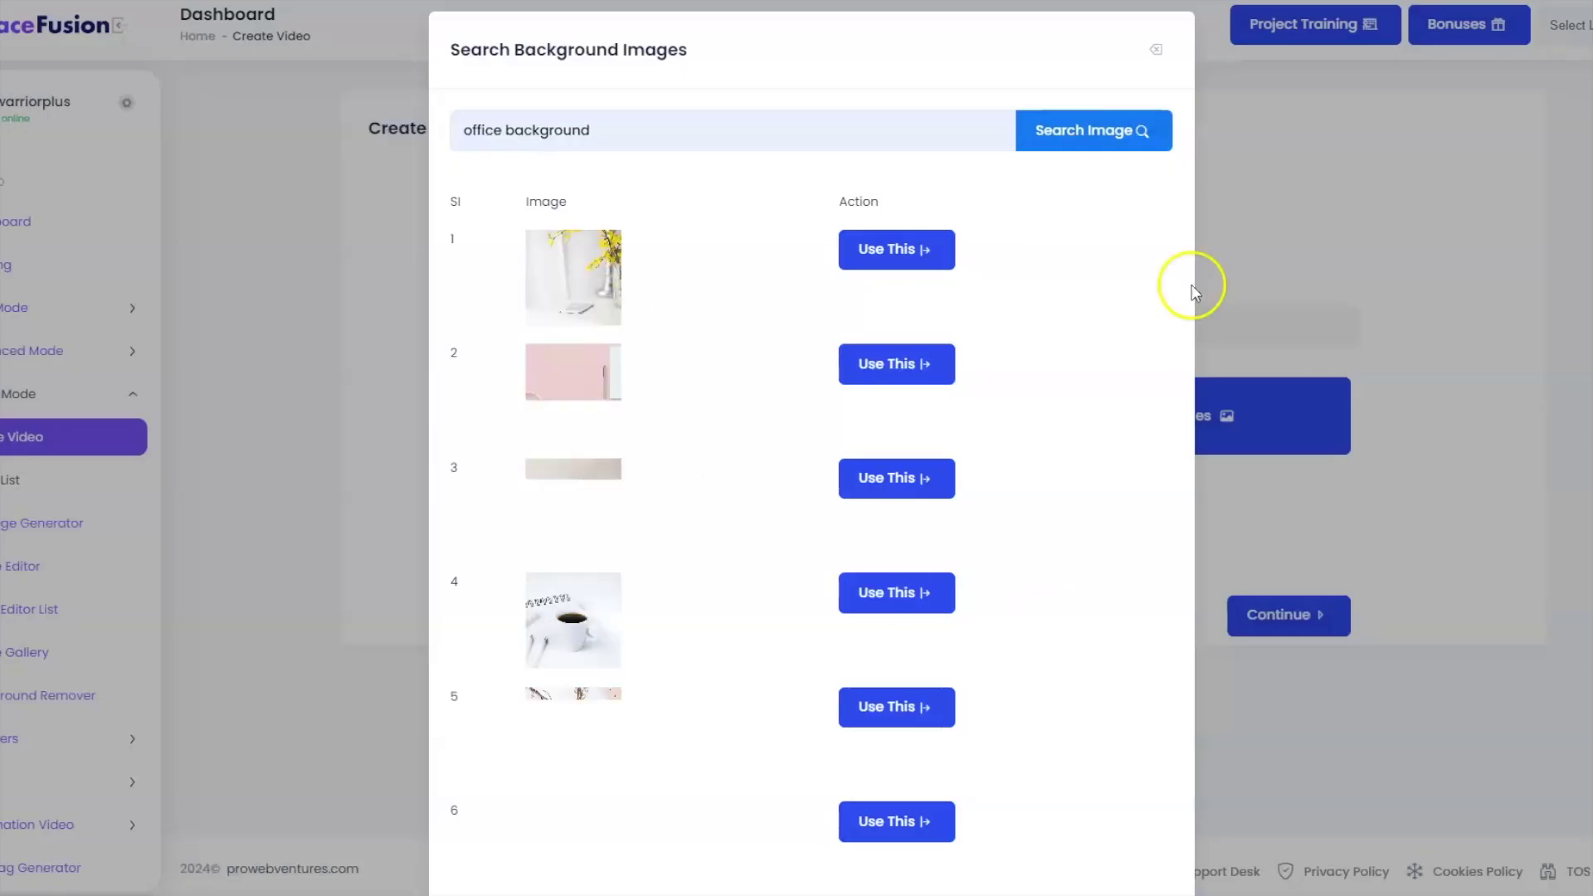
scroll(715, 705, "down", 4)
scroll(716, 705, "down", 3)
scroll(714, 701, "down", 3)
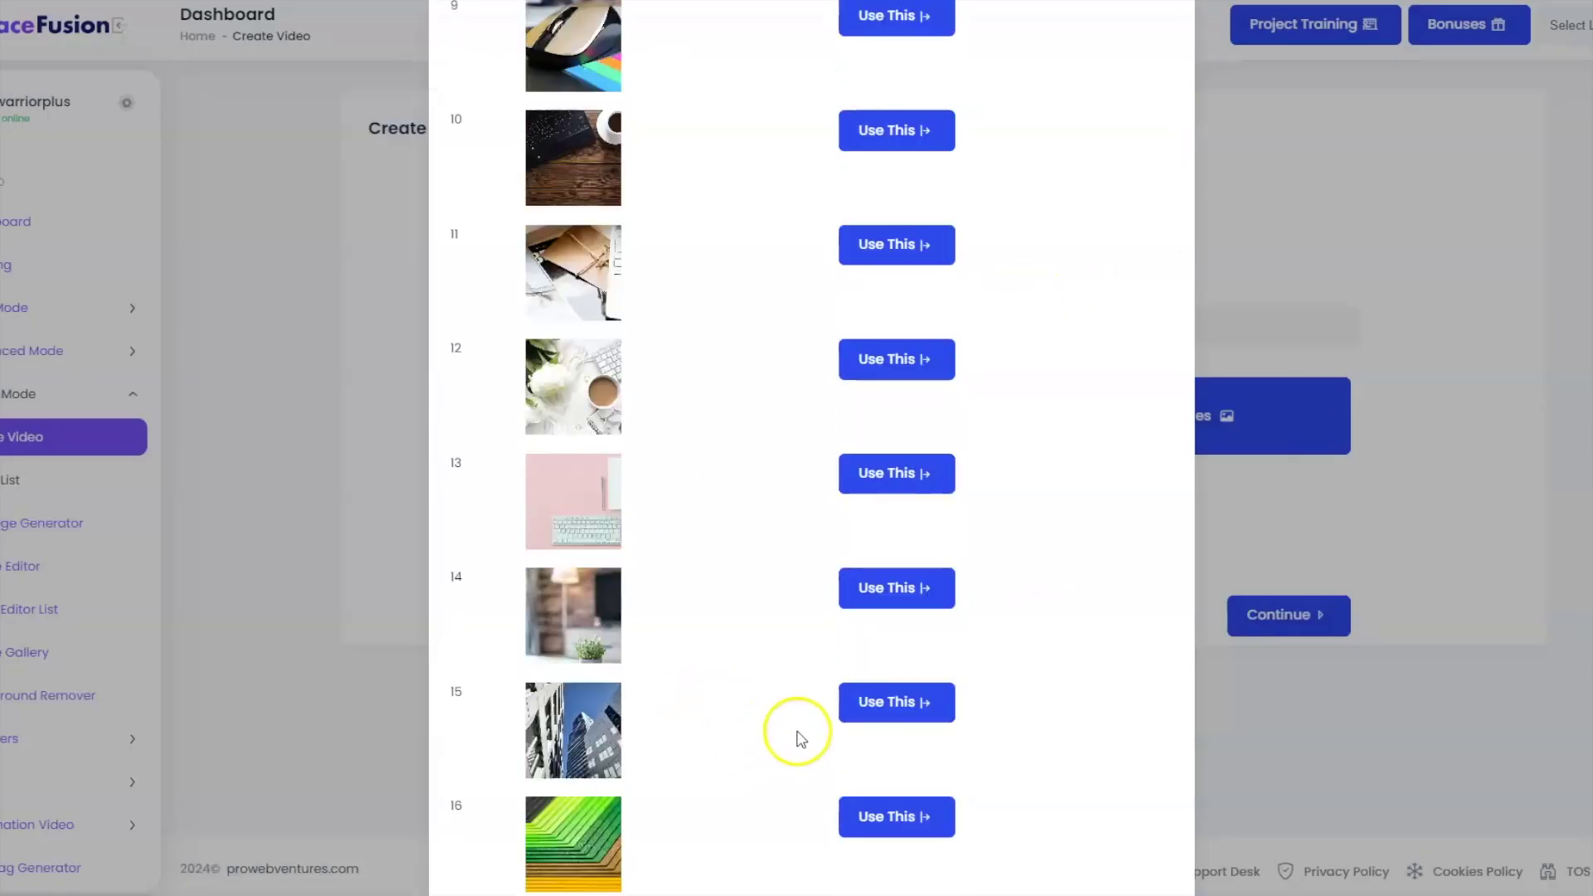
scroll(797, 736, "down", 3)
scroll(641, 686, "down", 2)
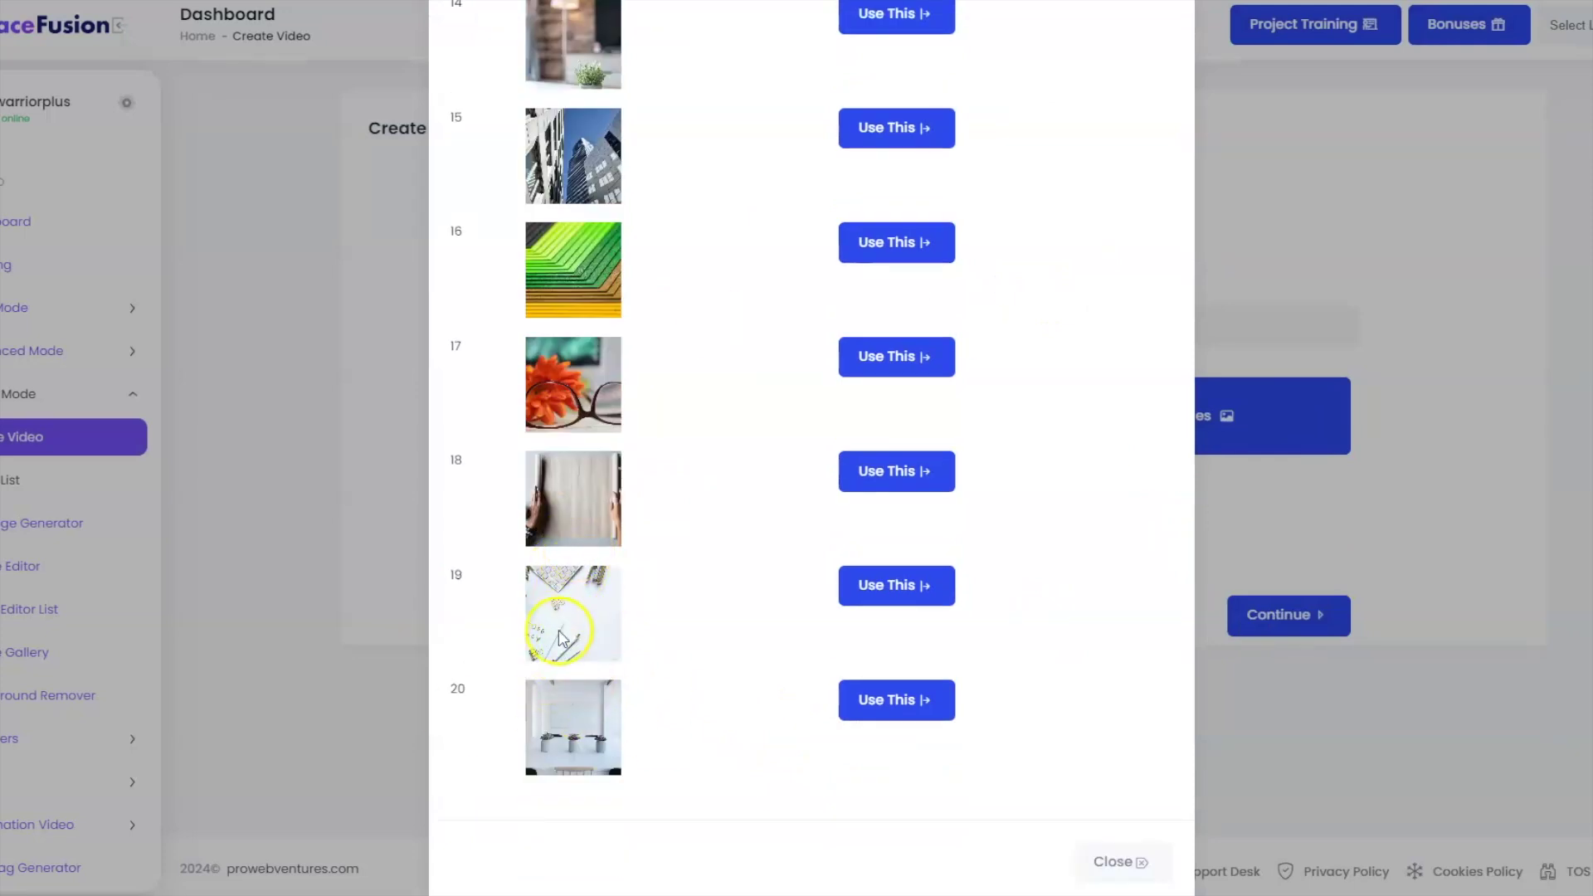
Set the stock desk photo as background and upload the 100k-ai-faces-6 face photo
left_click(855, 582)
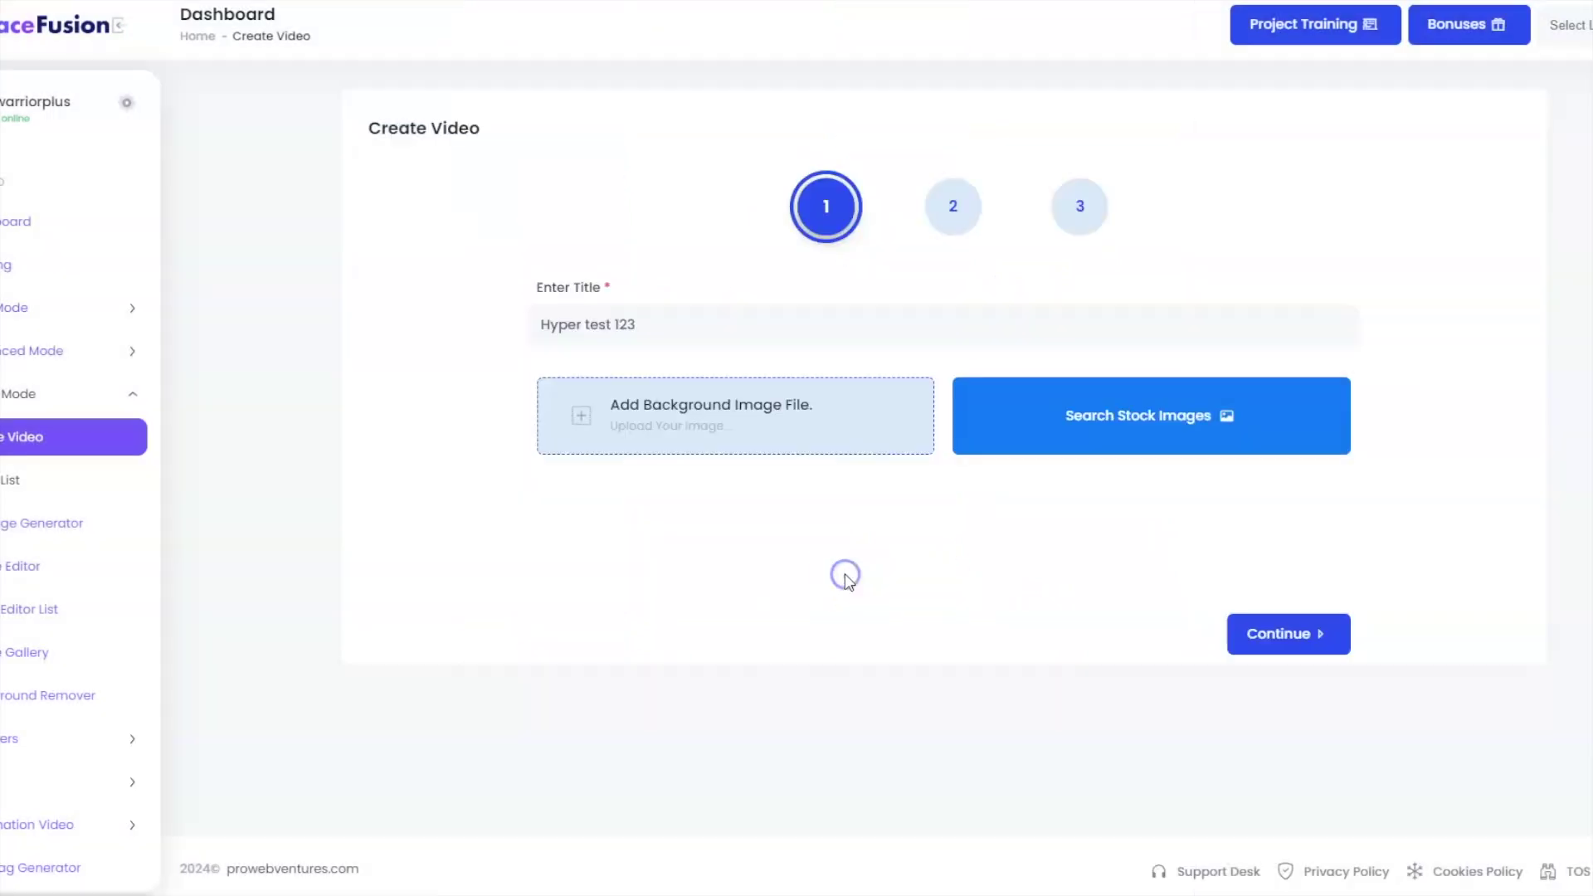
scroll(1312, 514, "down", 3)
scroll(1314, 514, "up", 1)
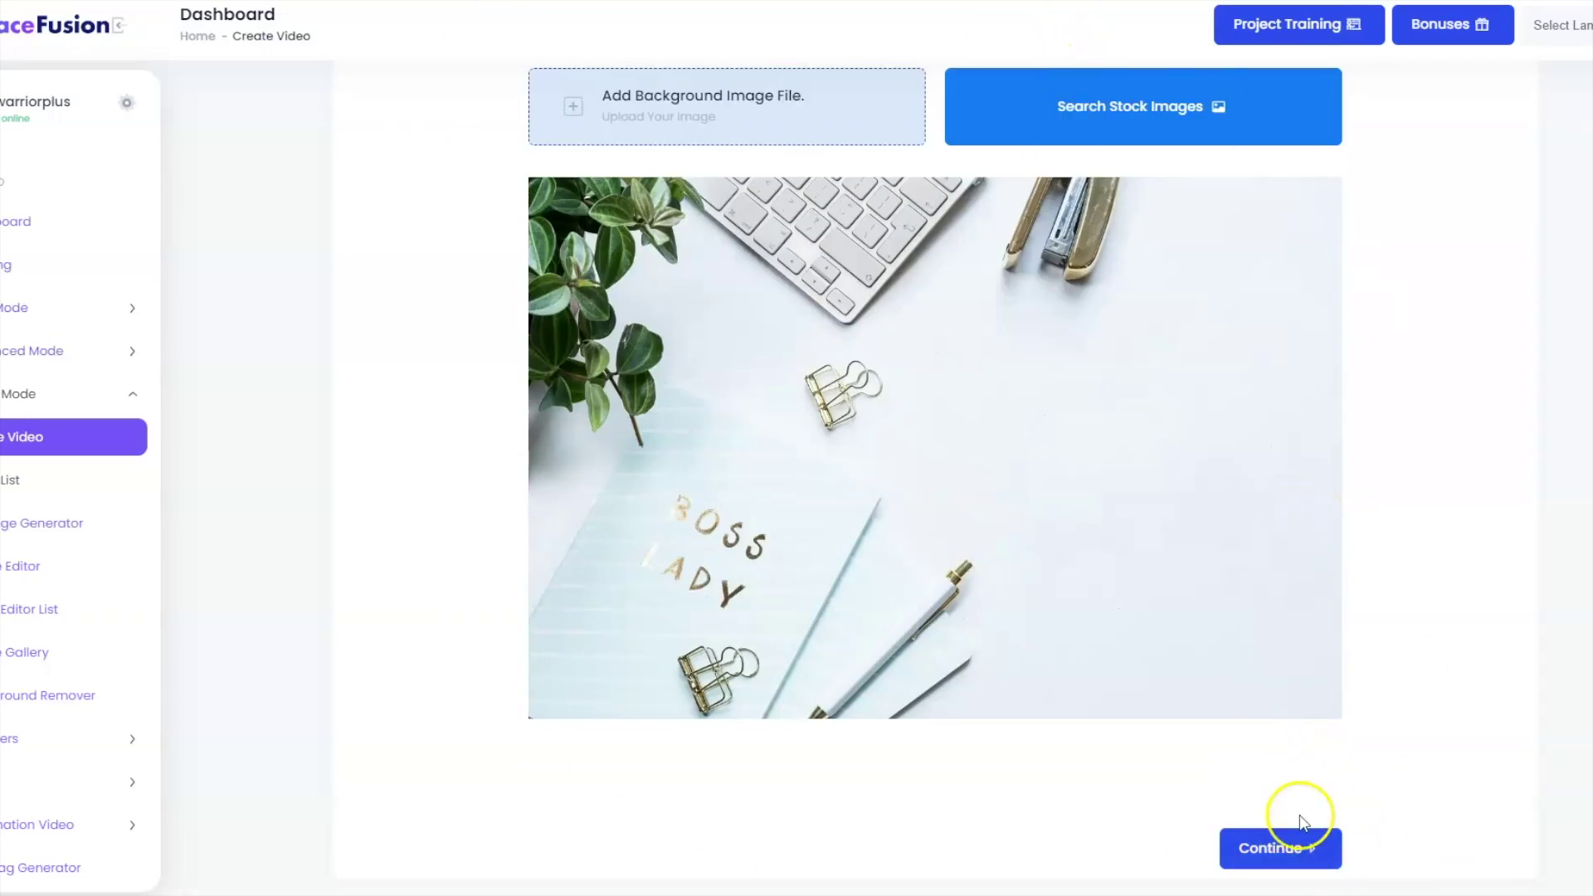
left_click(1299, 848)
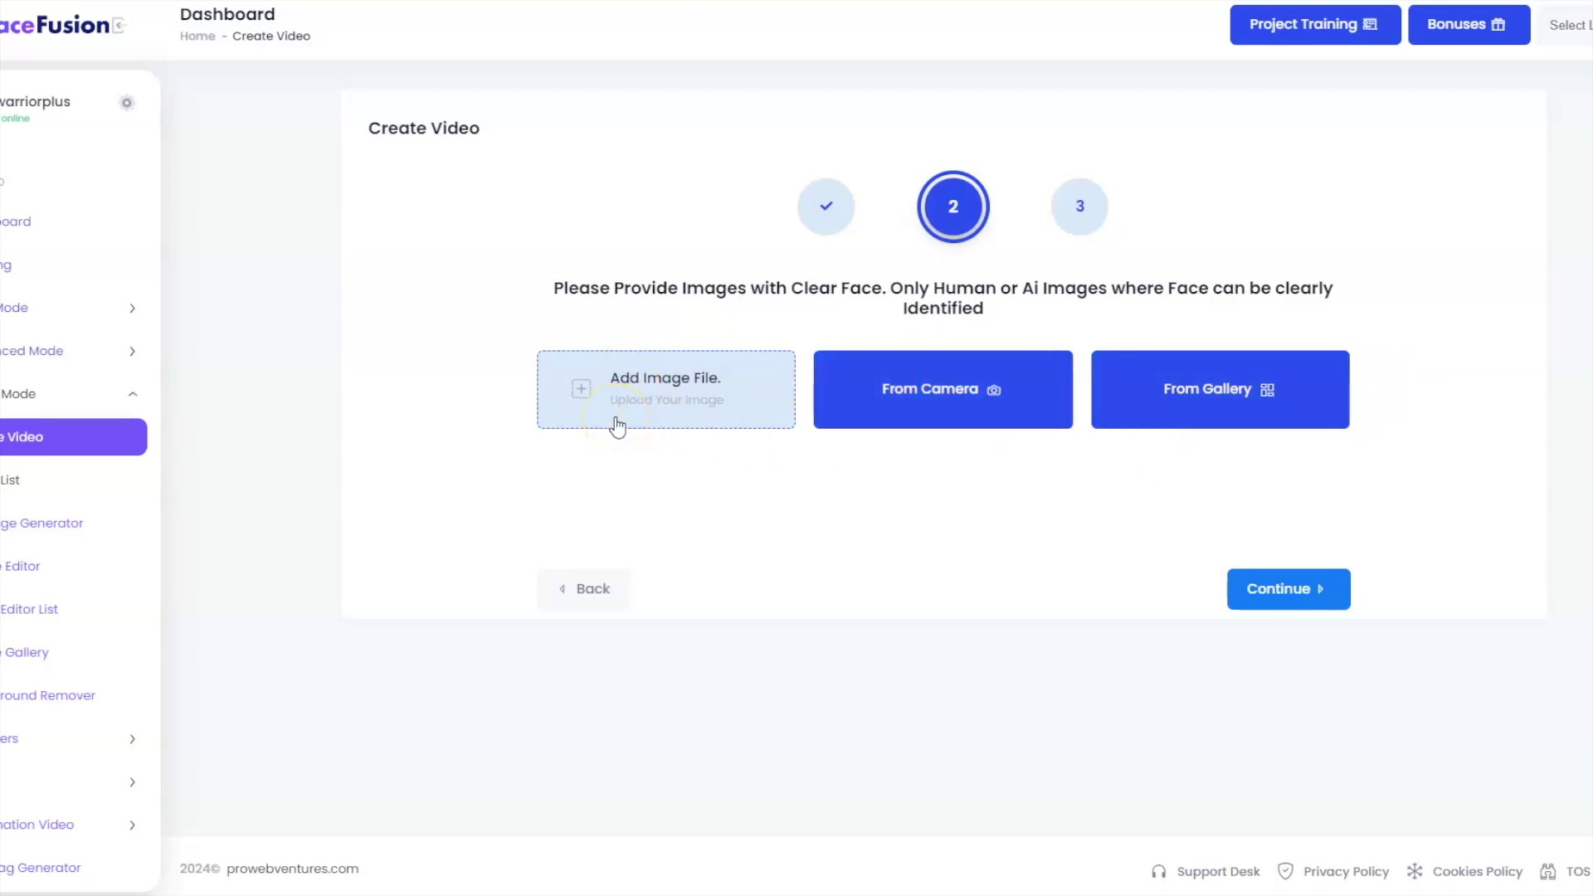
left_click(615, 424)
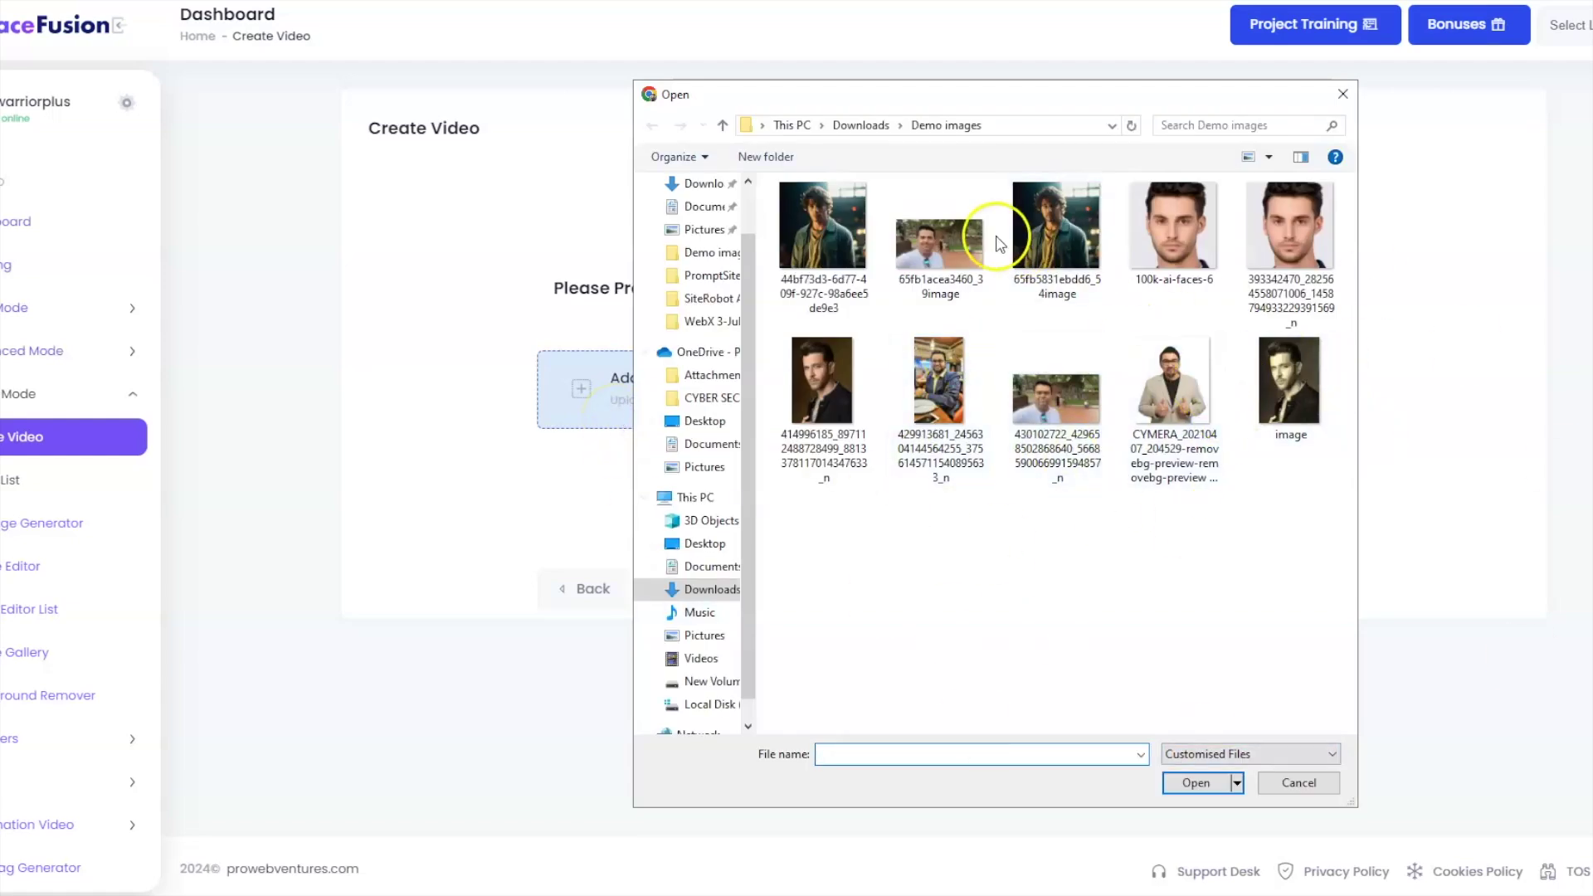
double_click(1181, 238)
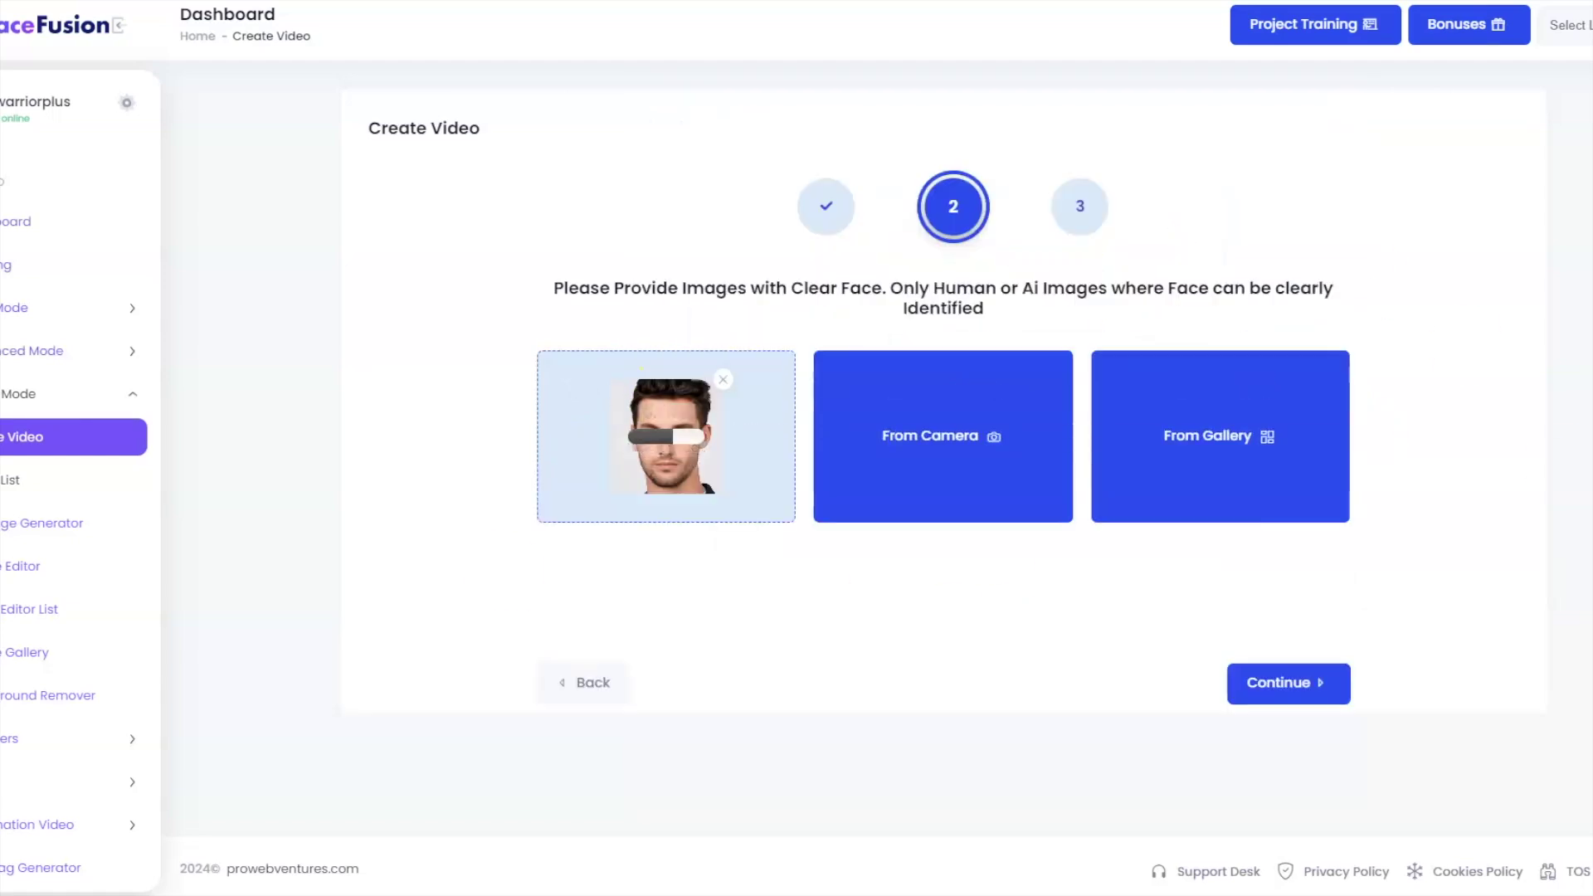
left_click(1326, 677)
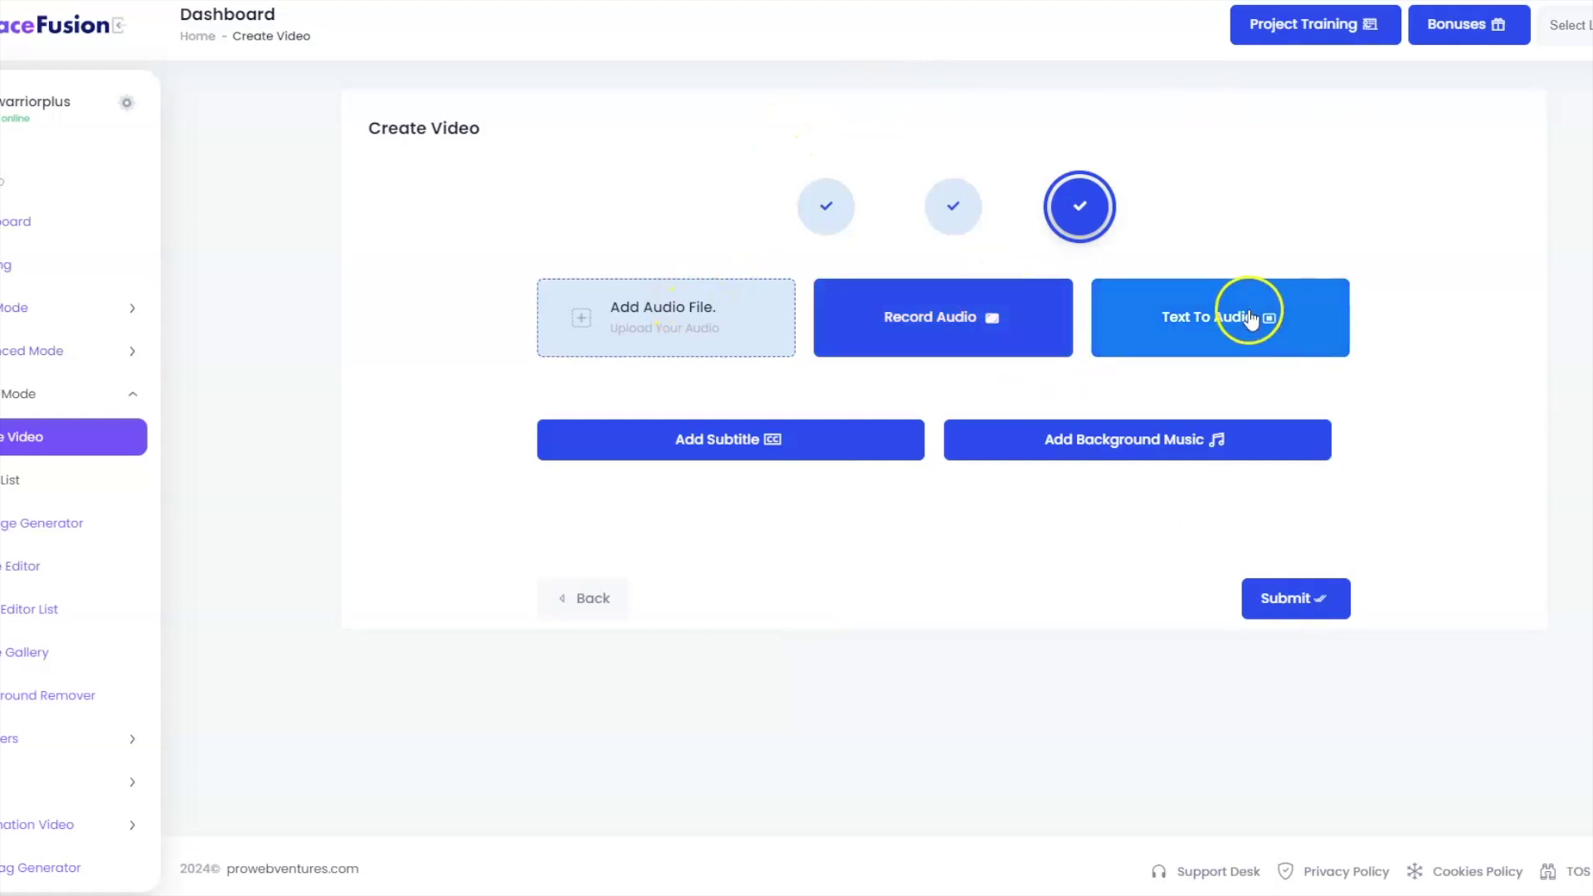
Generate a personal-training sales script with the earlier prompt edited to women in their 70s
left_click(1248, 317)
left_click(751, 114)
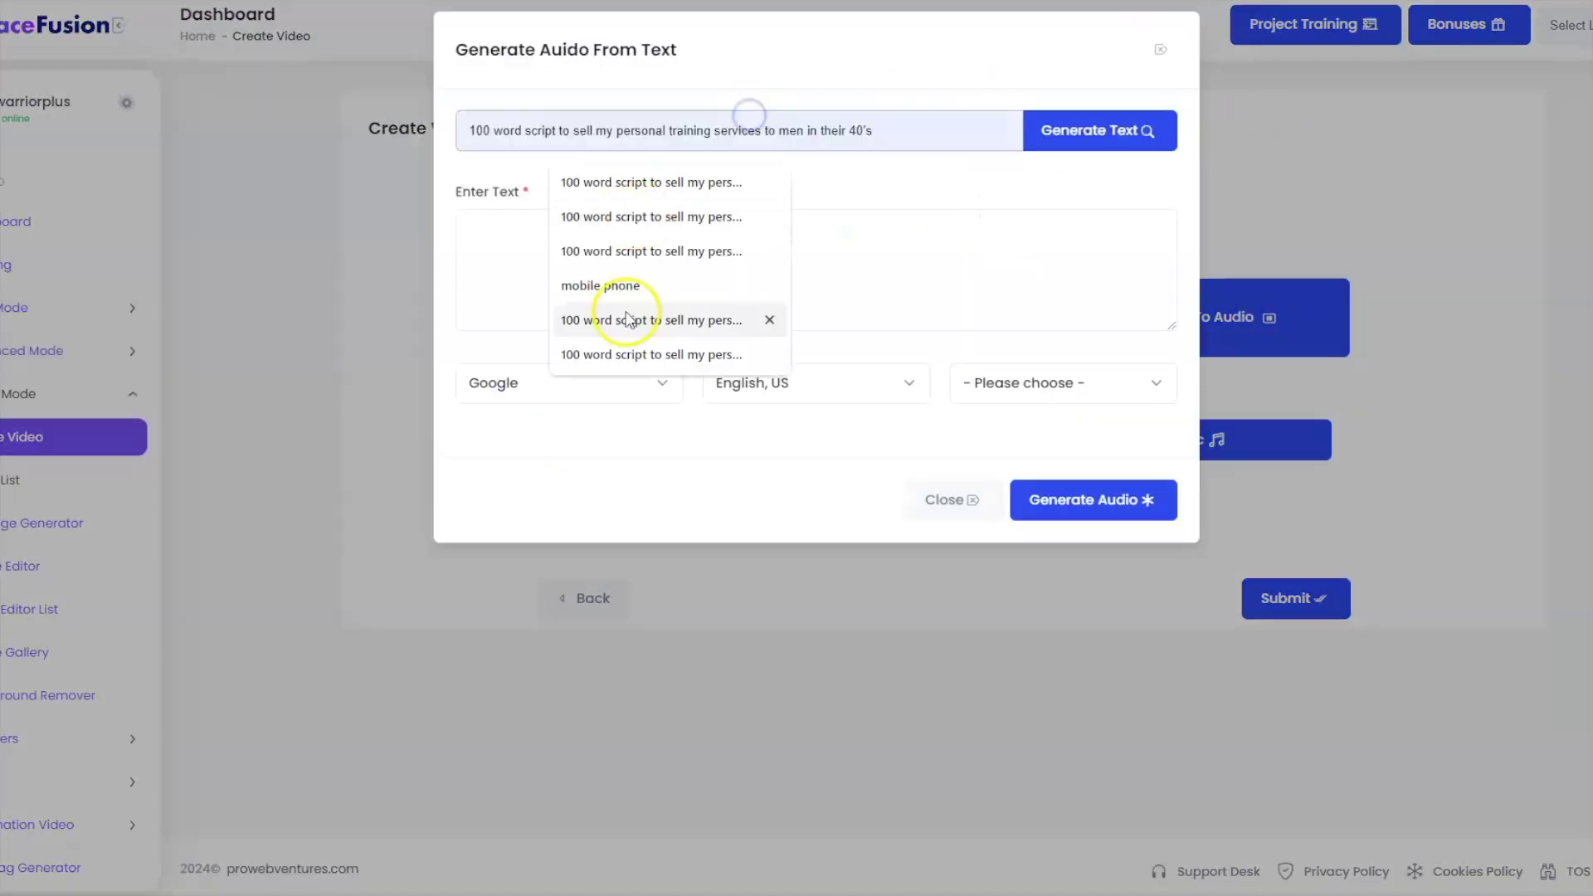
left_click(629, 251)
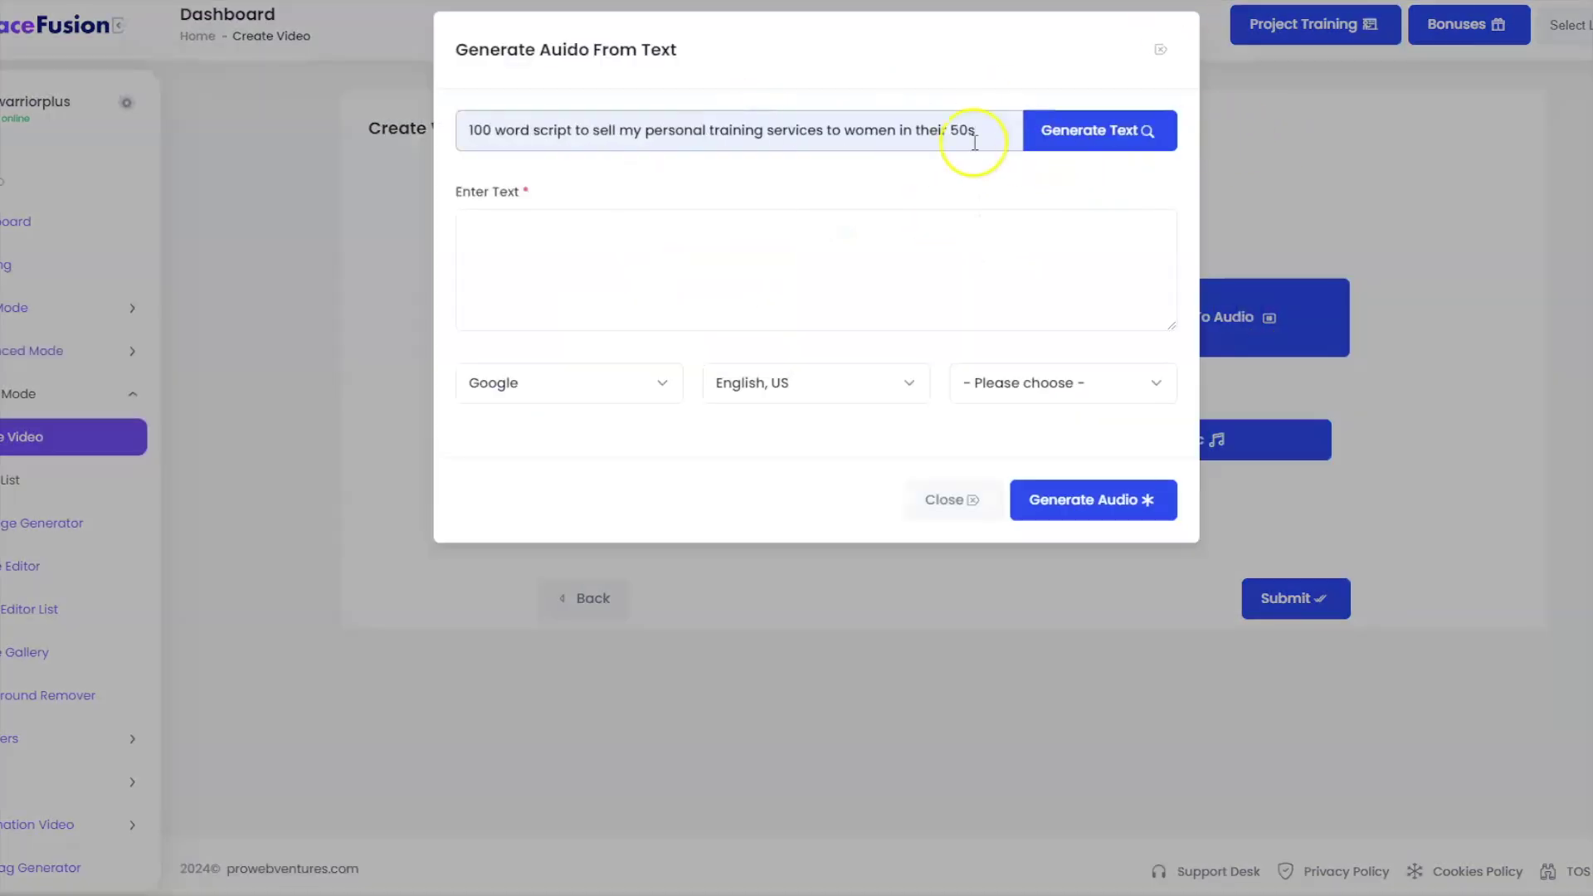
key("BackSpace")
type("7")
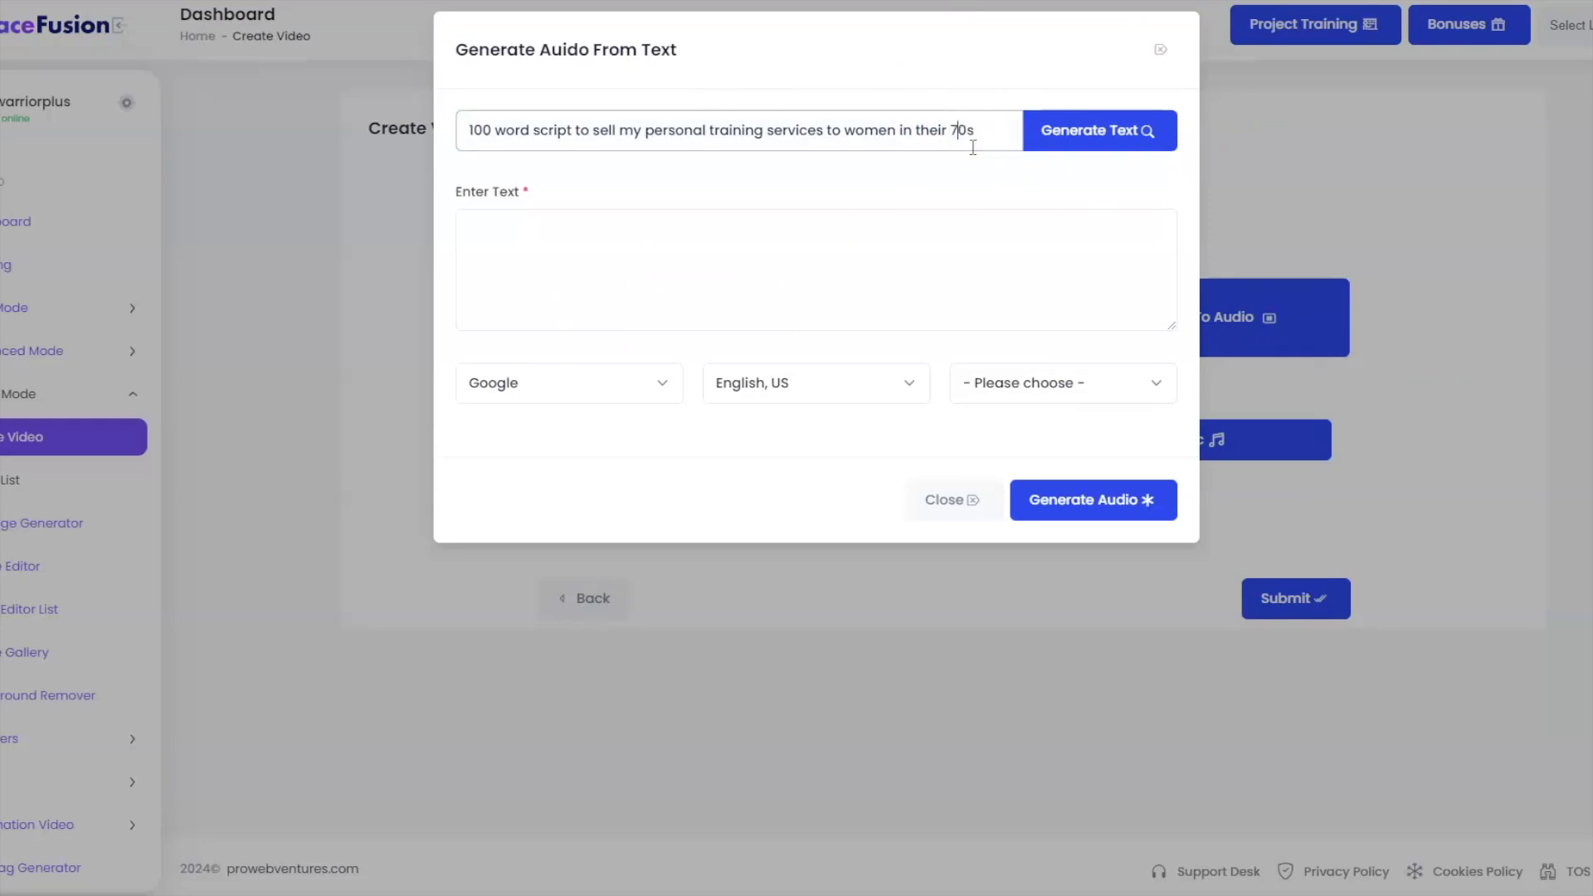
left_click(1115, 129)
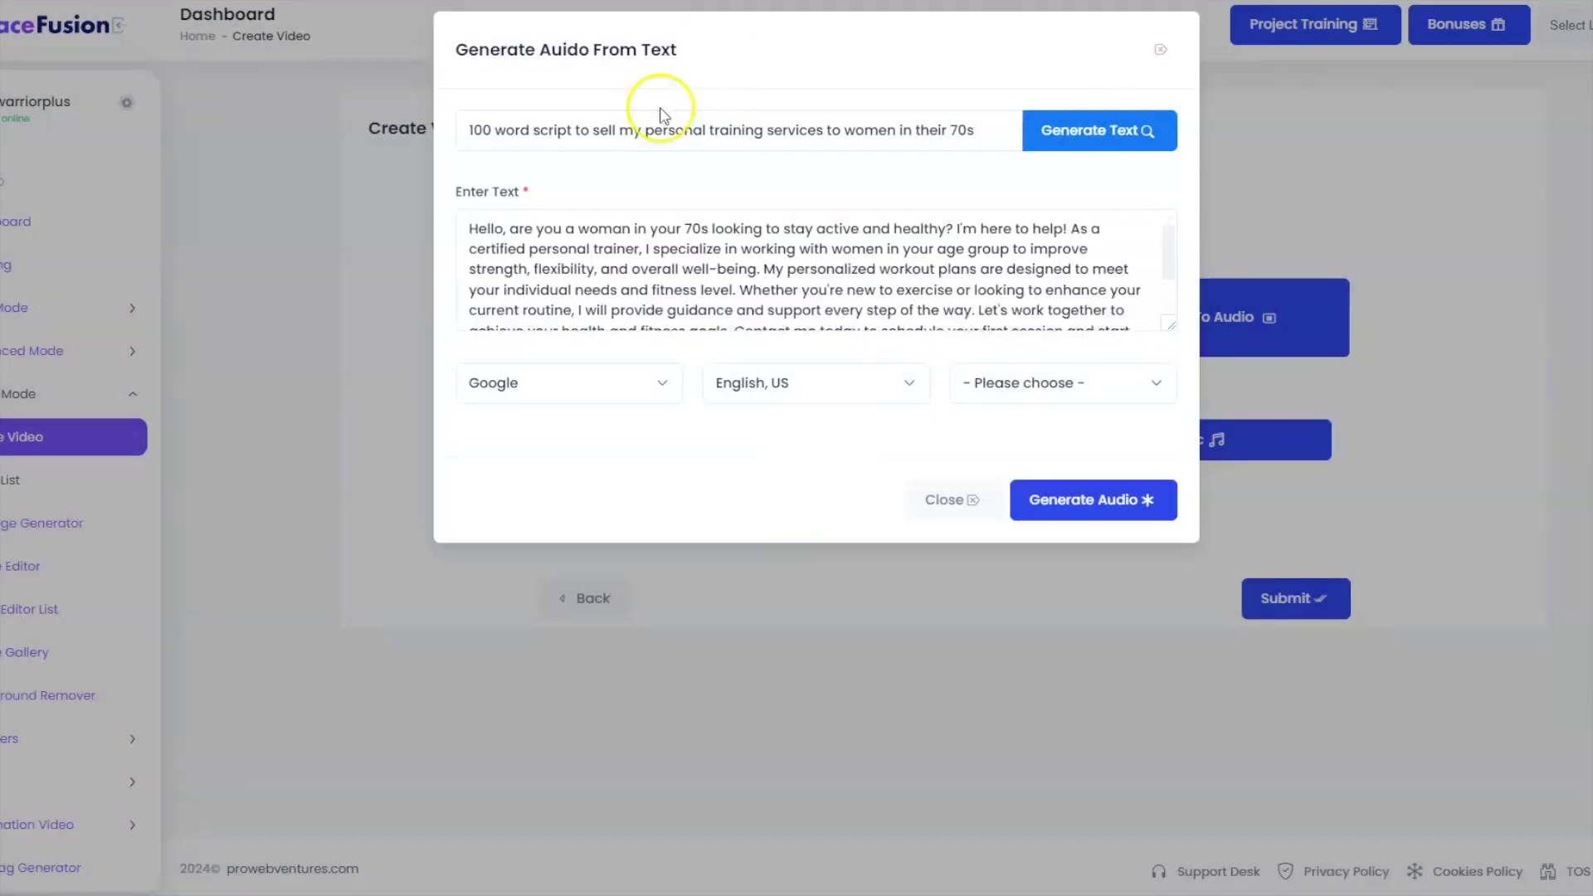
scroll(638, 241, "down", 2)
left_click(648, 304)
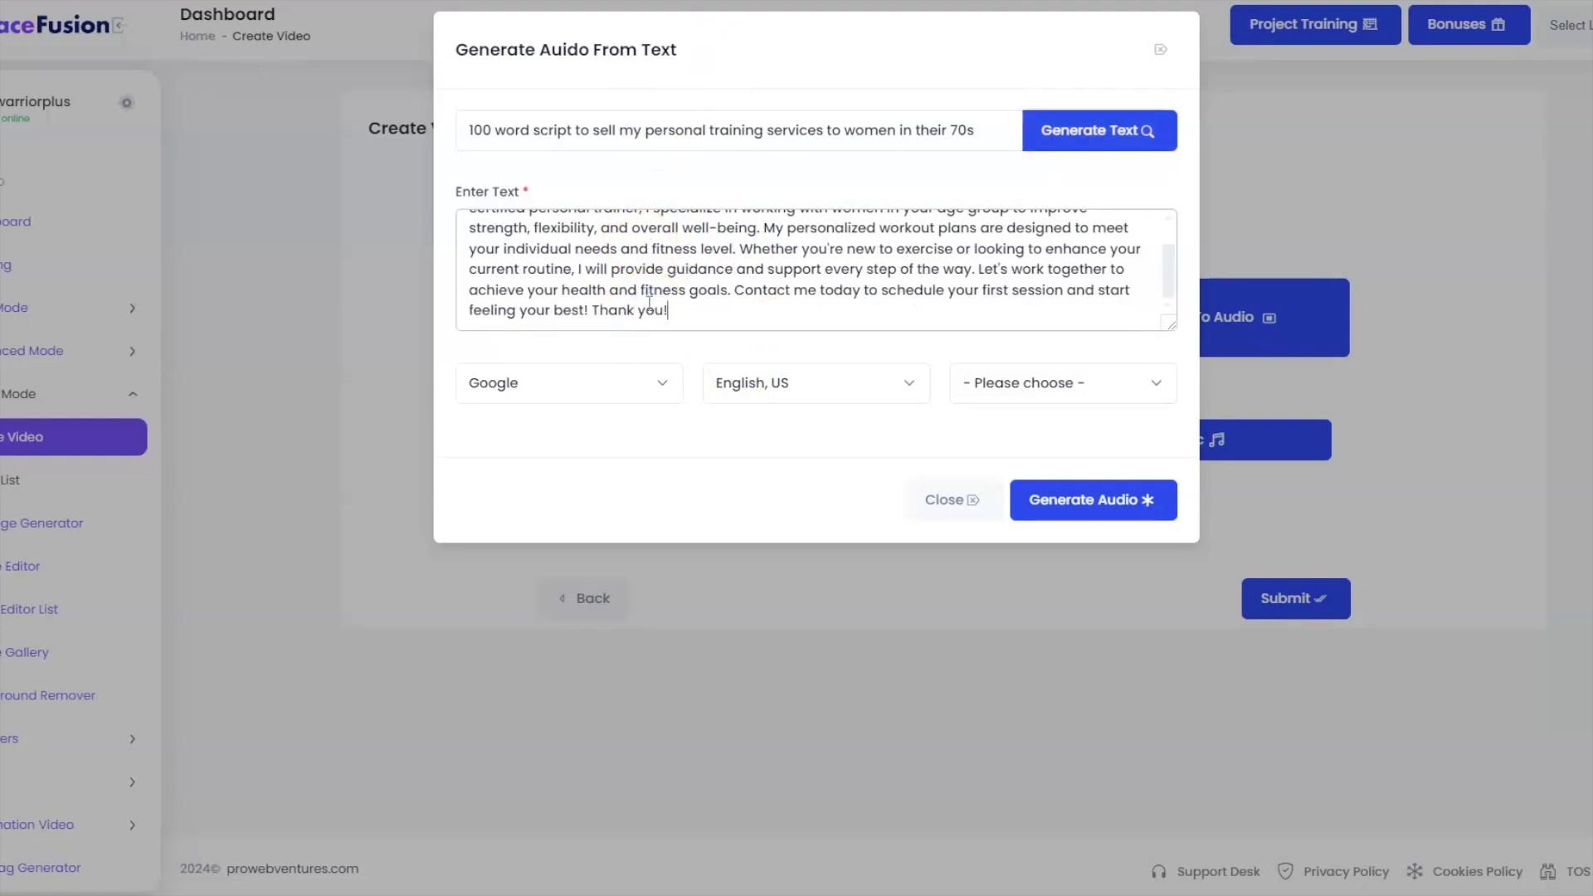
Convert the script to spoken audio with the Harry voice
left_click(1057, 381)
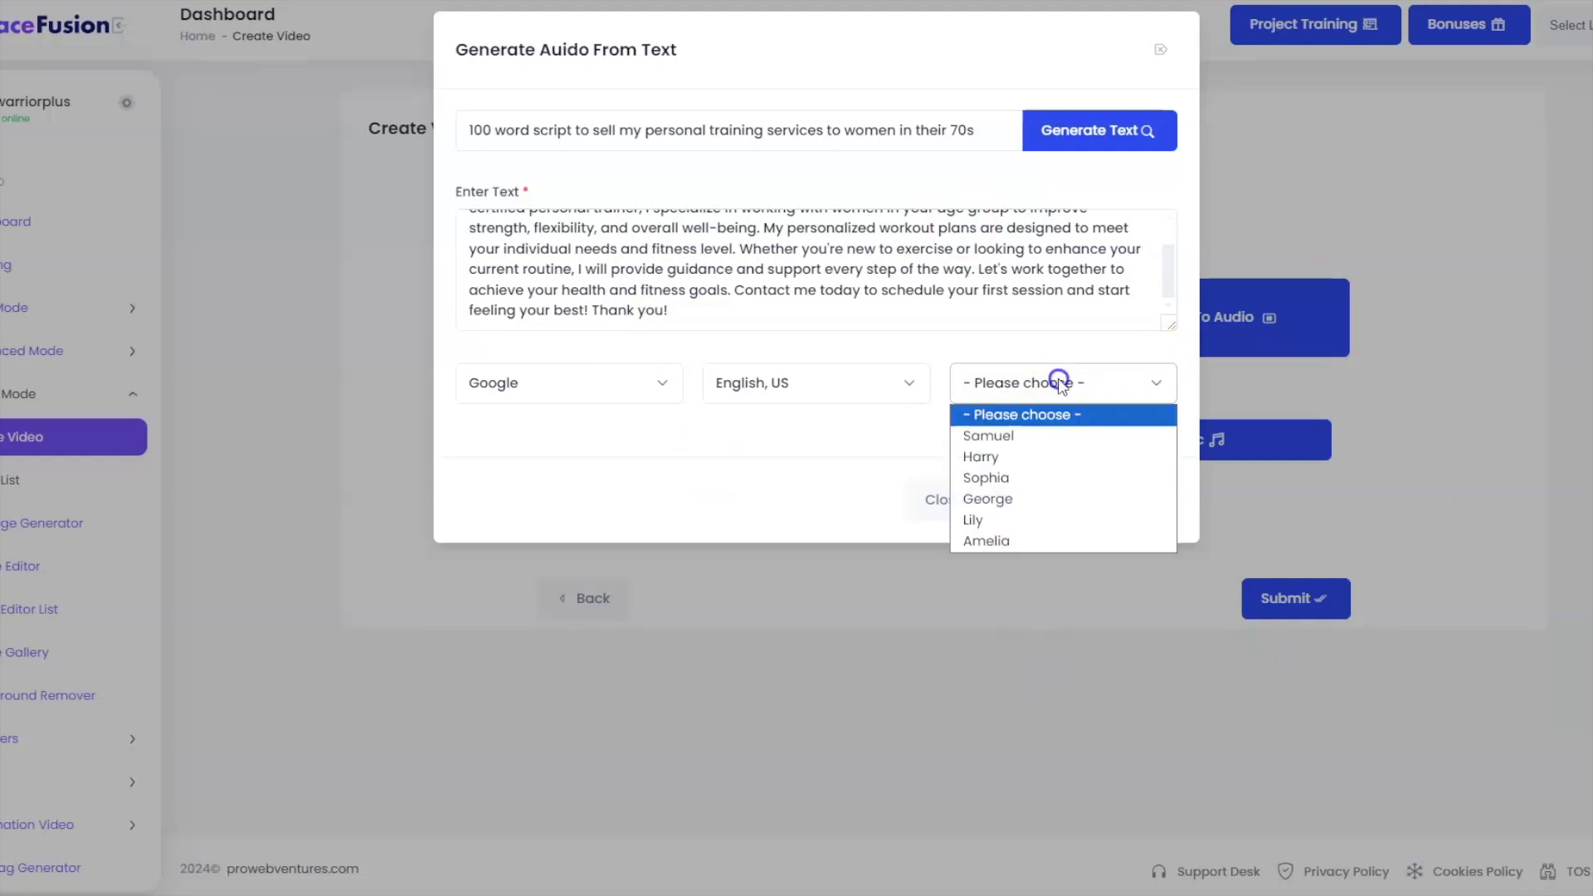
left_click(981, 457)
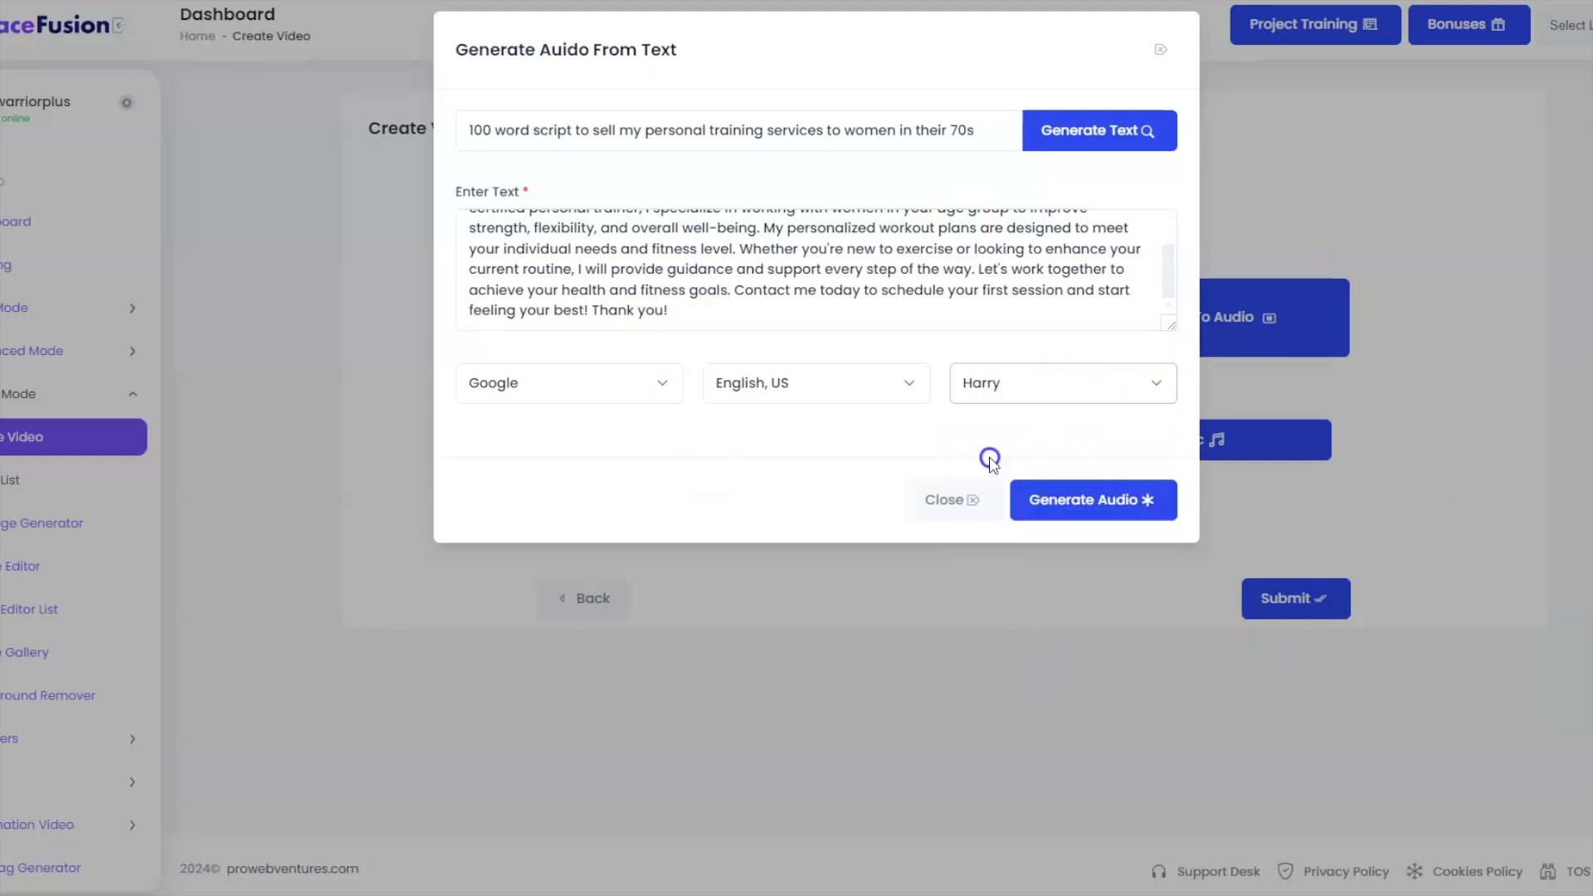
left_click(1084, 505)
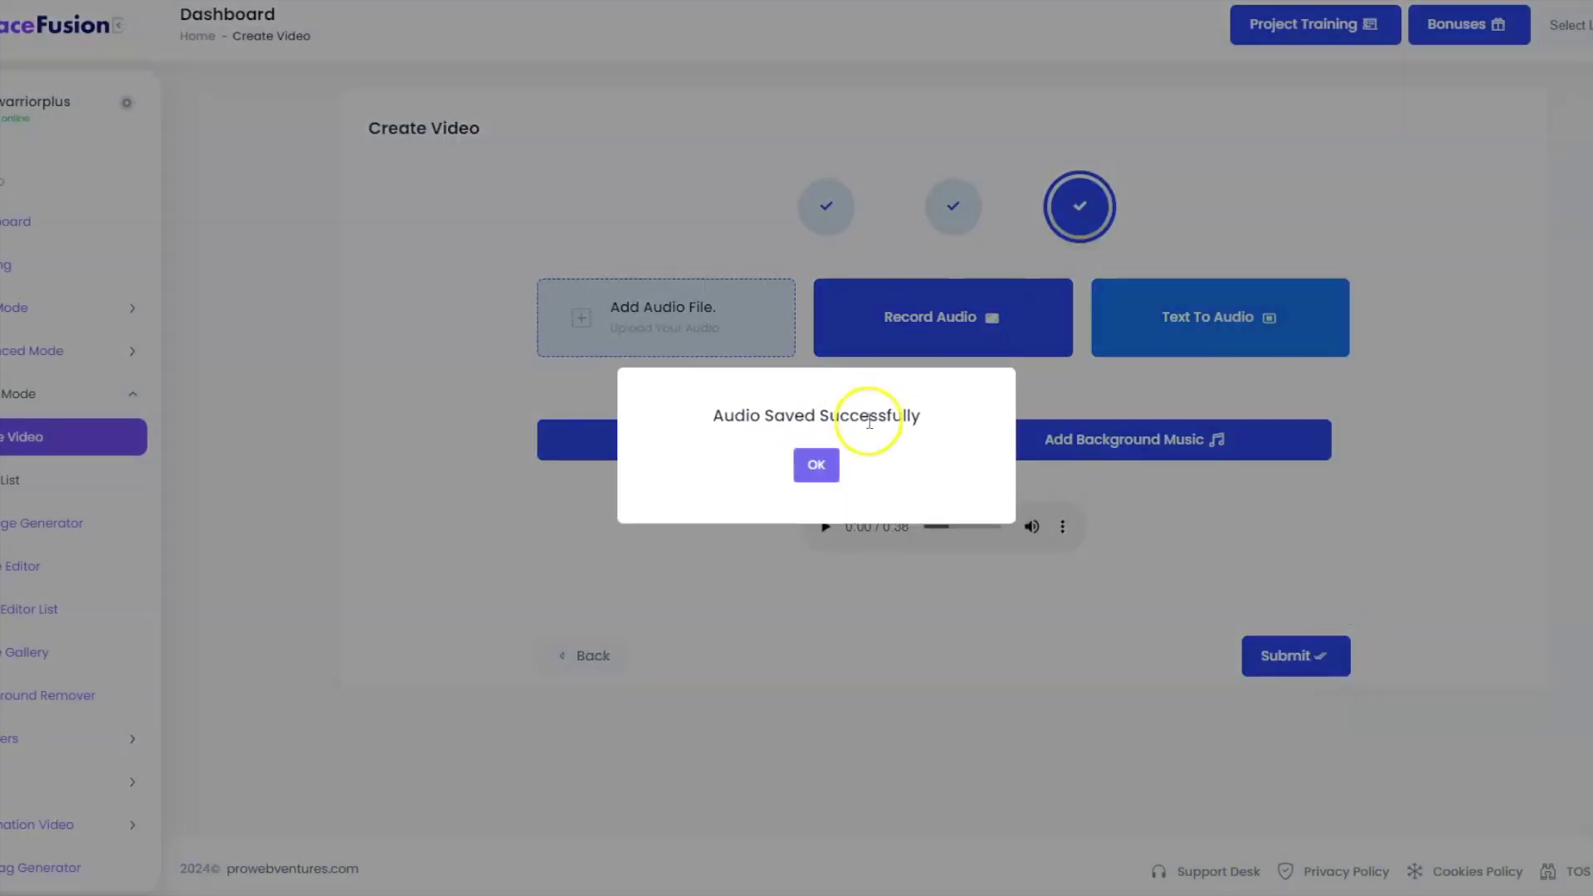
left_click(812, 463)
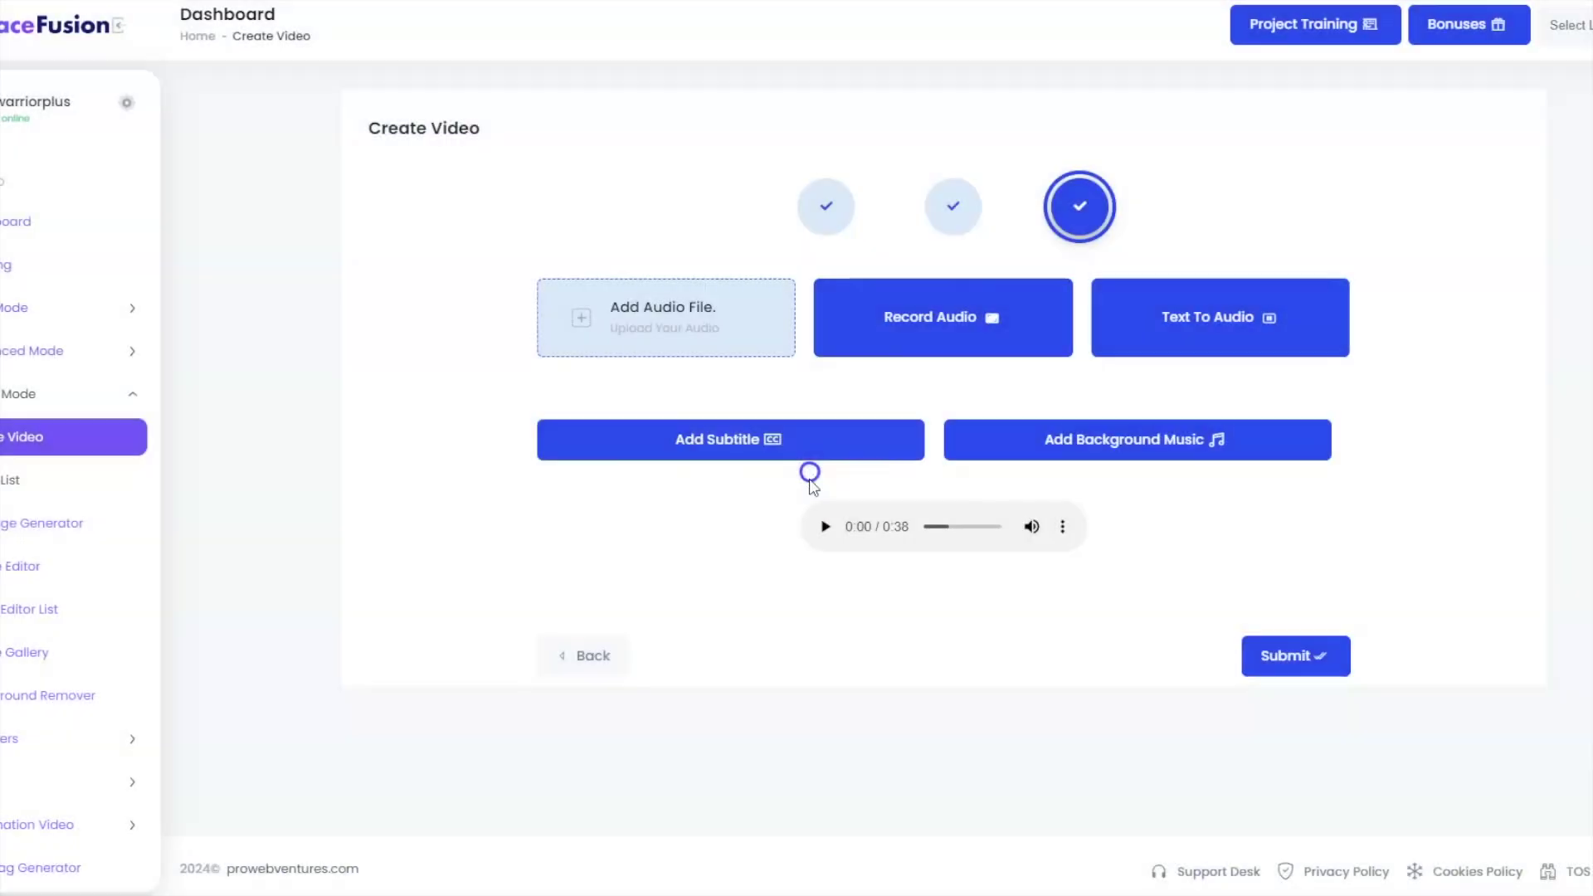
Auto-generate timed subtitles from the audio and submit Hyper test 123 for rendering
left_click(703, 451)
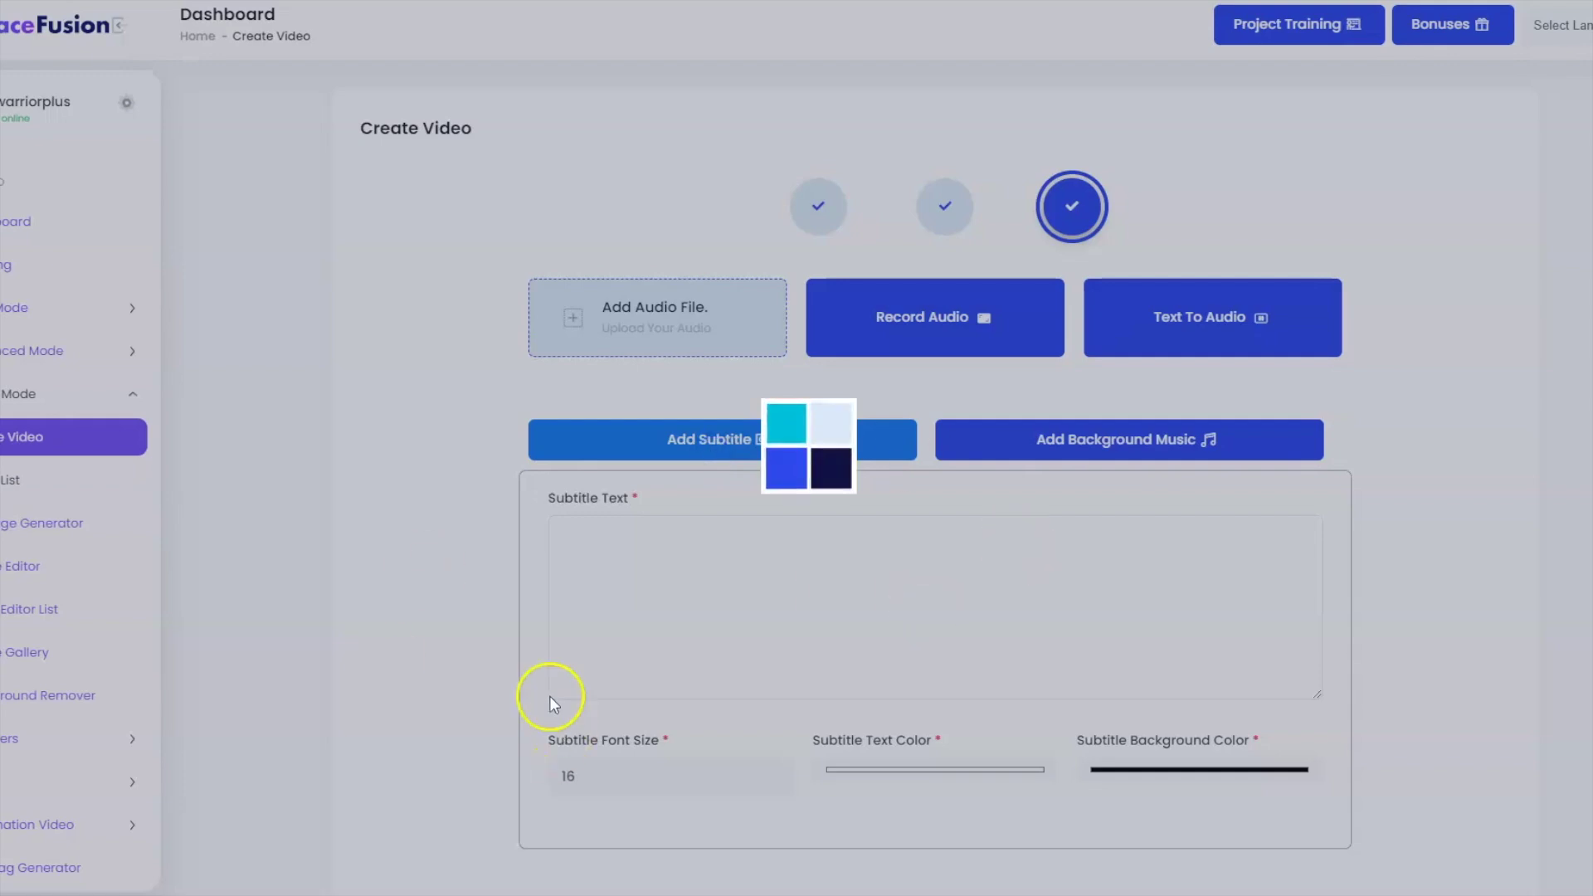
left_click(664, 680)
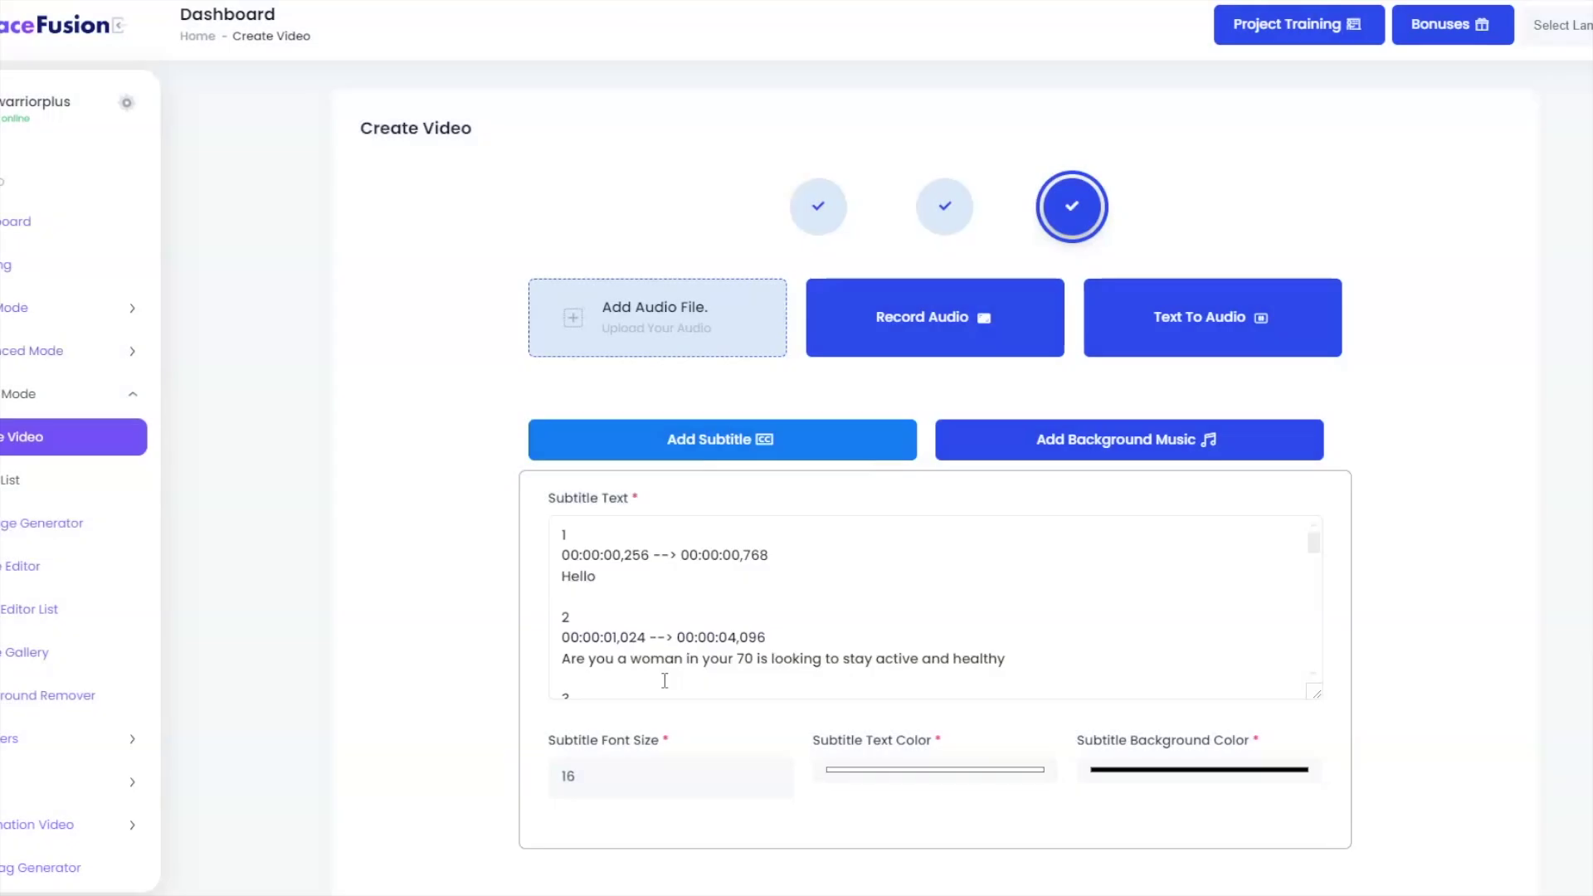
left_click(670, 688)
scroll(670, 687, "down", 2)
scroll(1060, 605, "down", 6)
scroll(1431, 583, "down", 3)
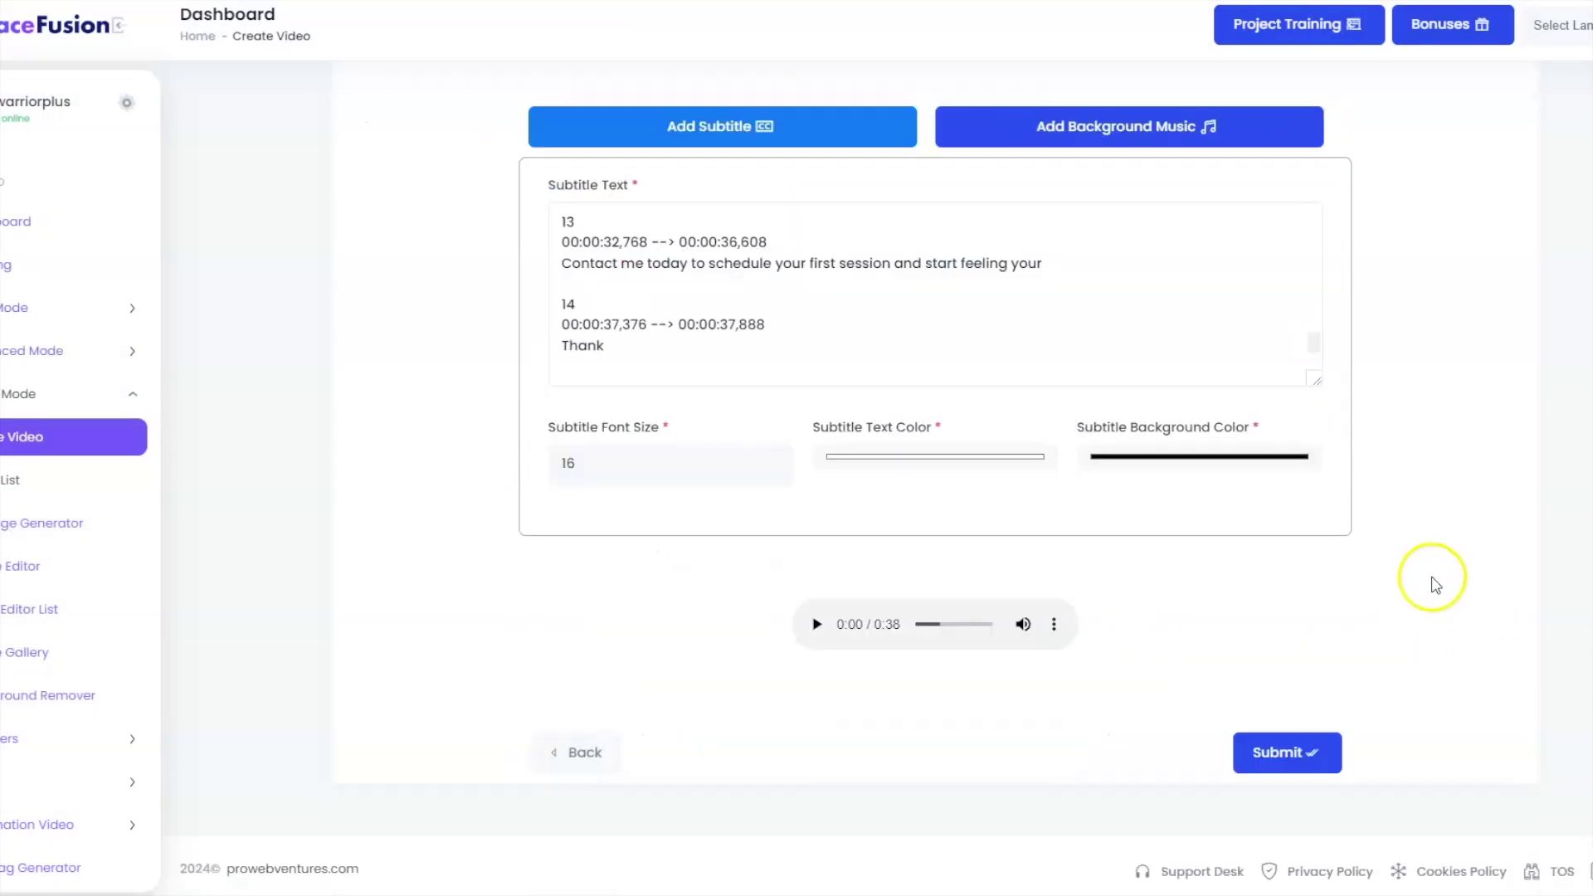
left_click(1300, 759)
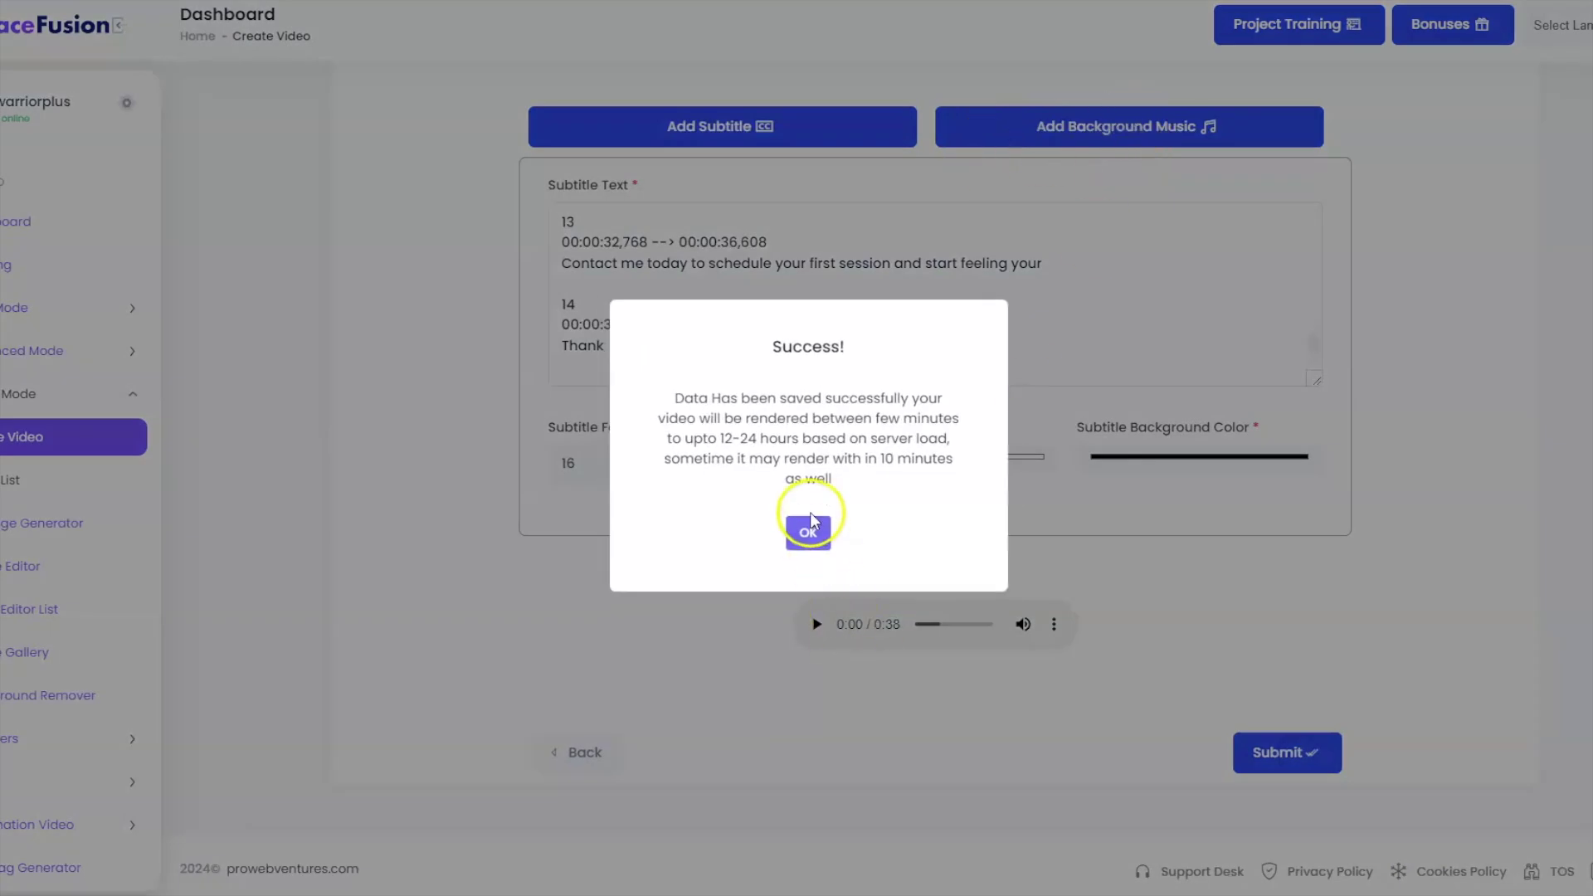
left_click(809, 527)
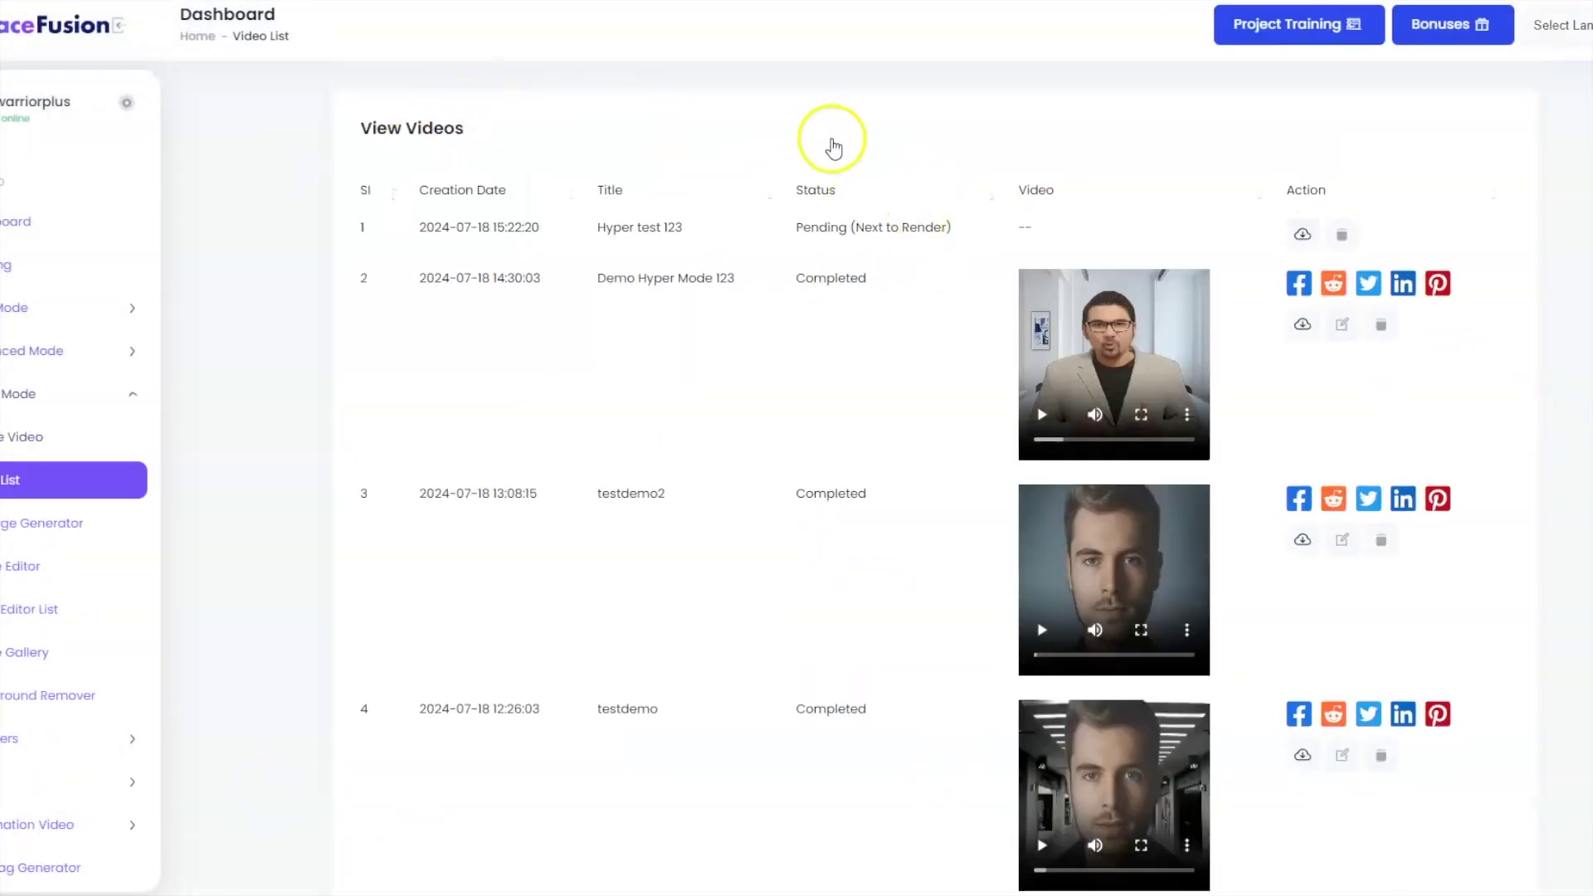
left_click(1090, 383)
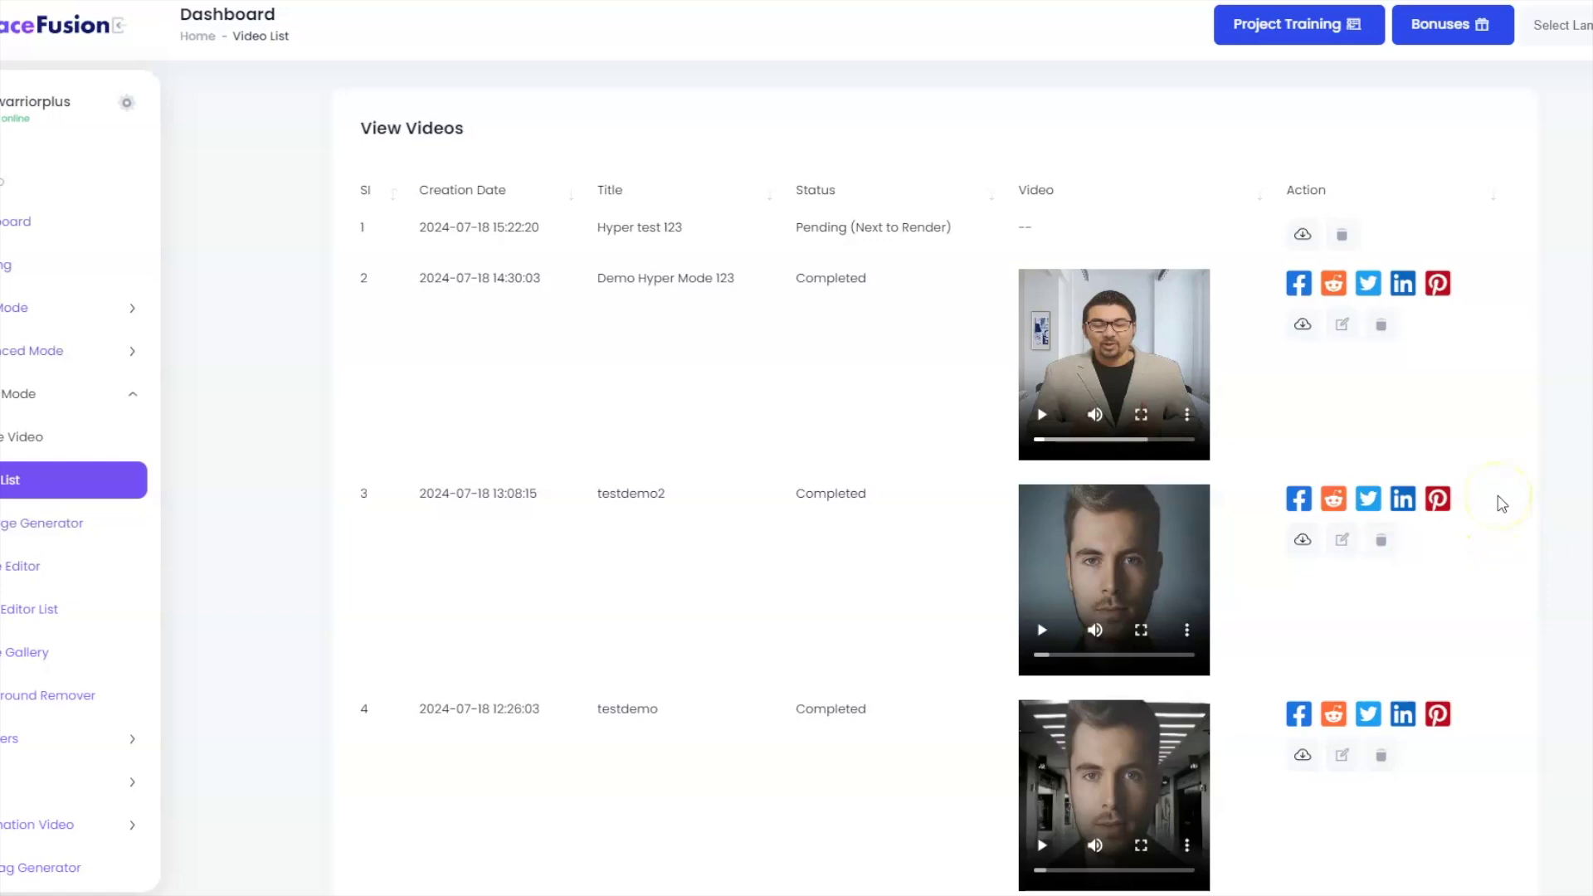
left_click(1135, 602)
scroll(1134, 595, "down", 3)
left_click(1126, 598)
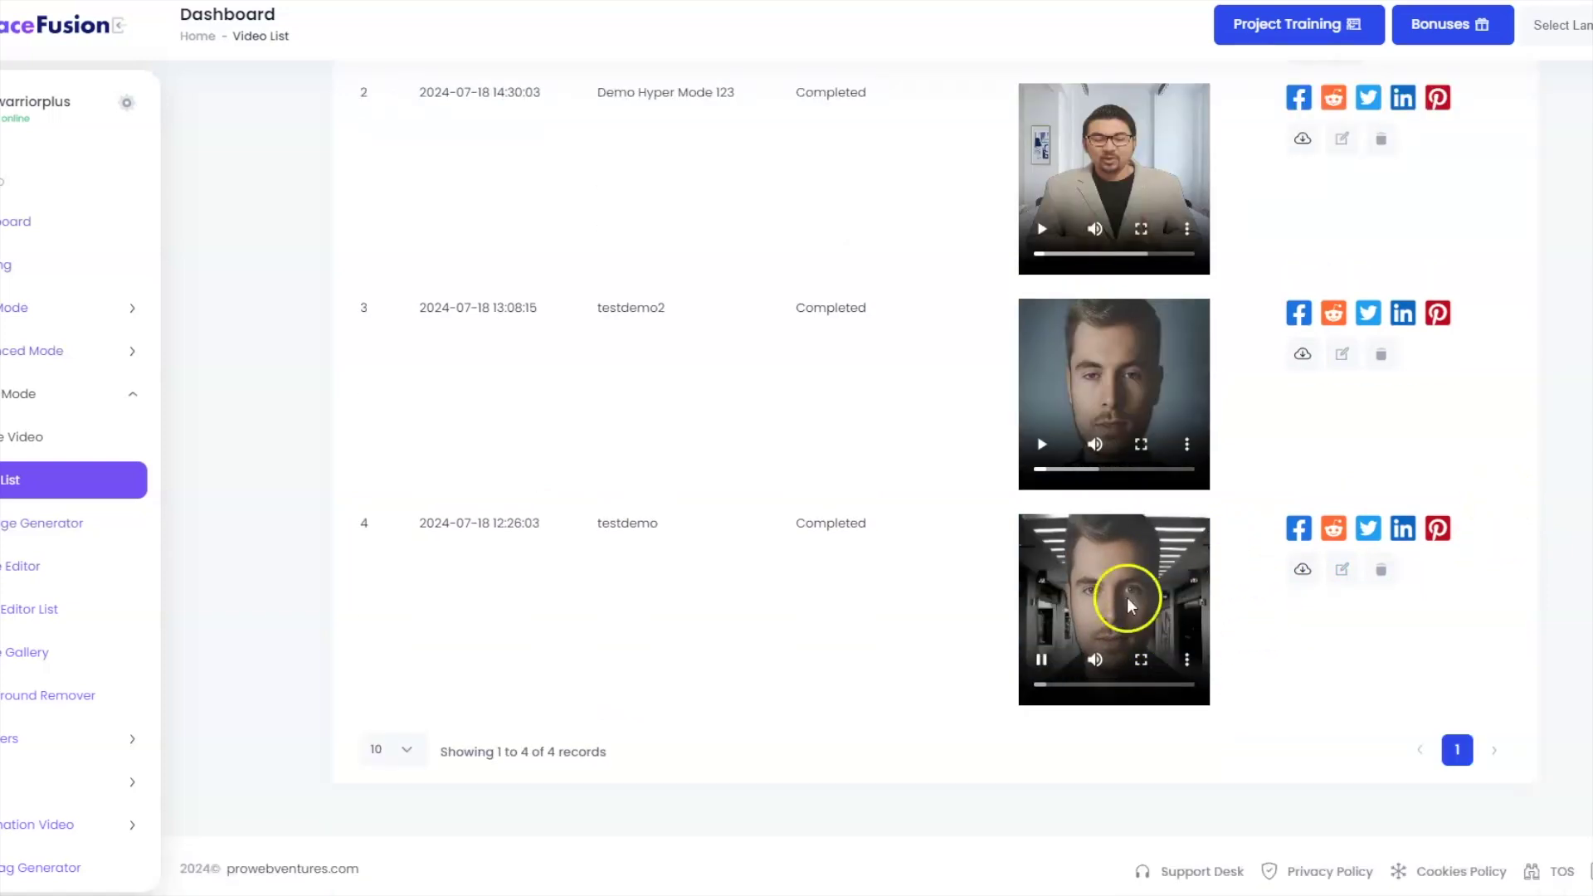
left_click(1064, 636)
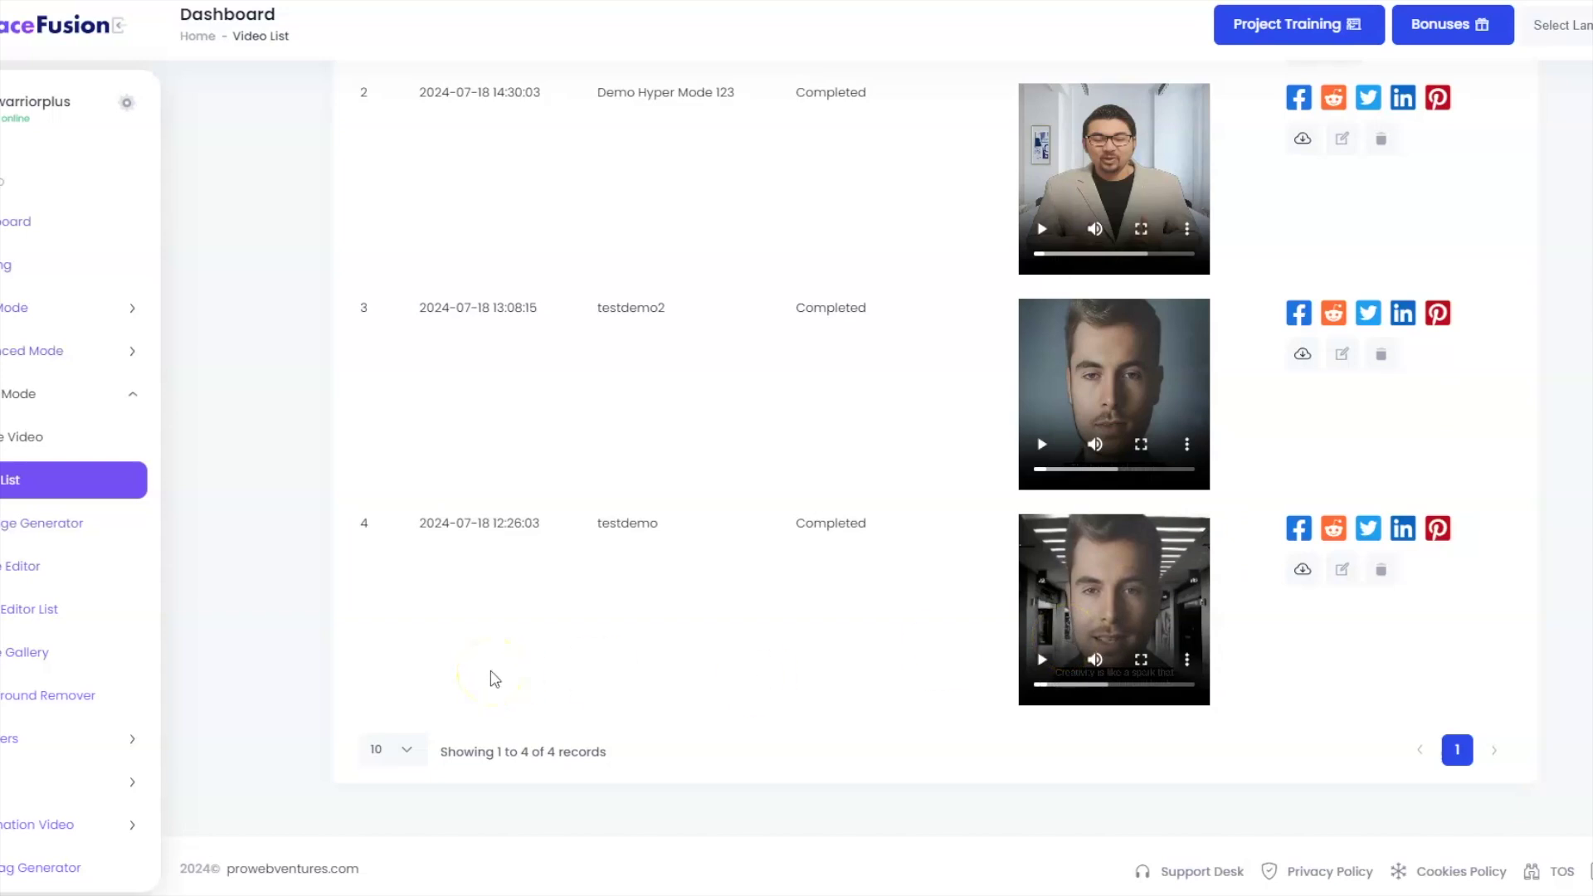
left_click(8, 224)
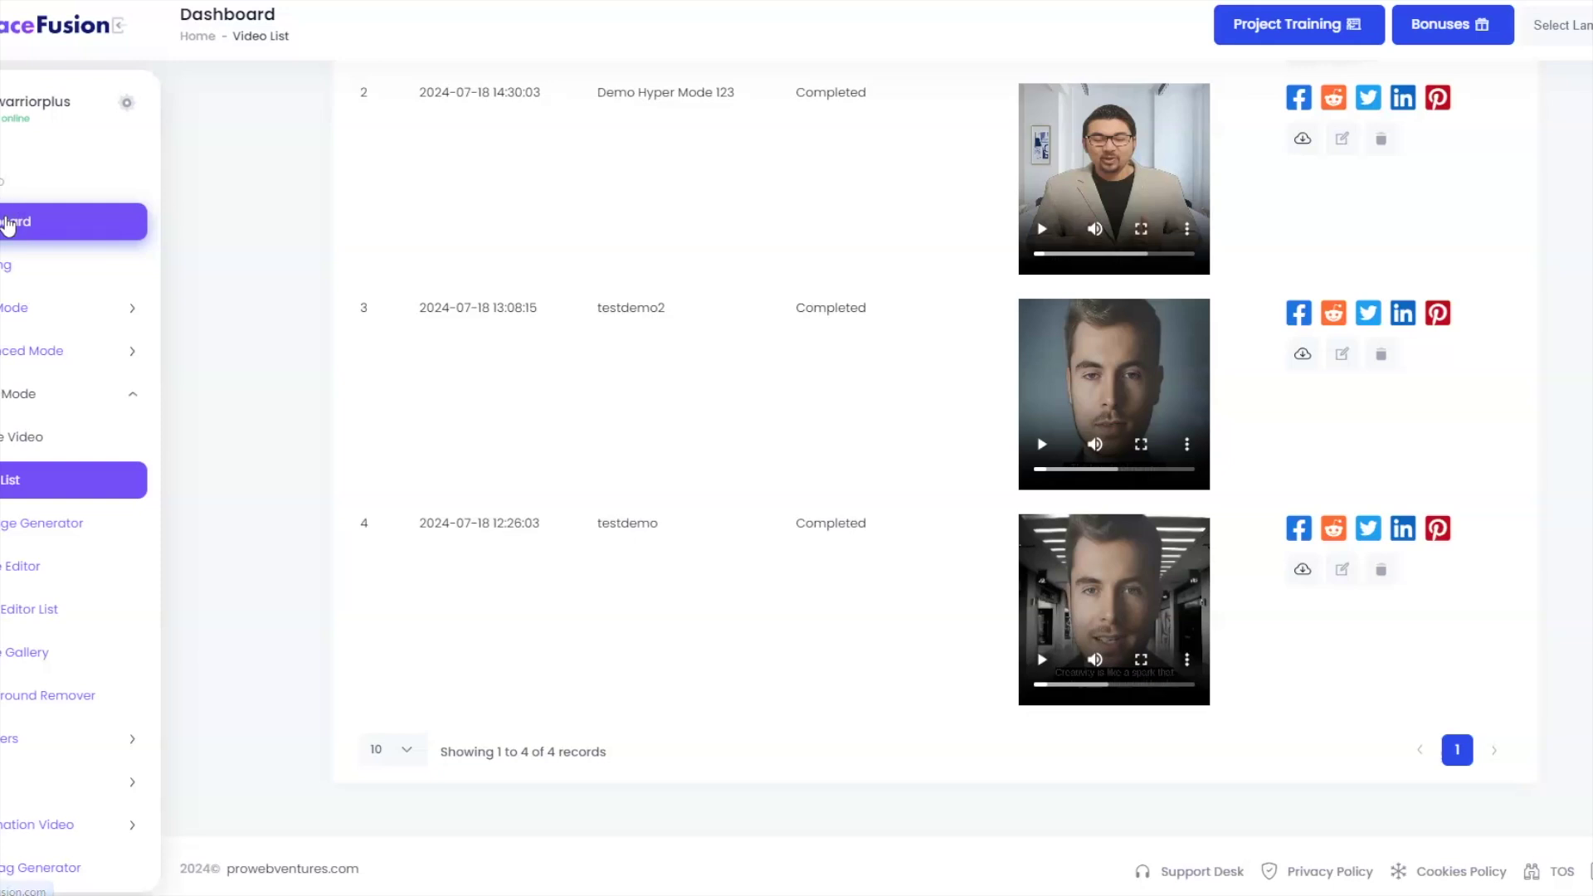
Switch to the Dashboard page from the left sidebar
left_click(8, 225)
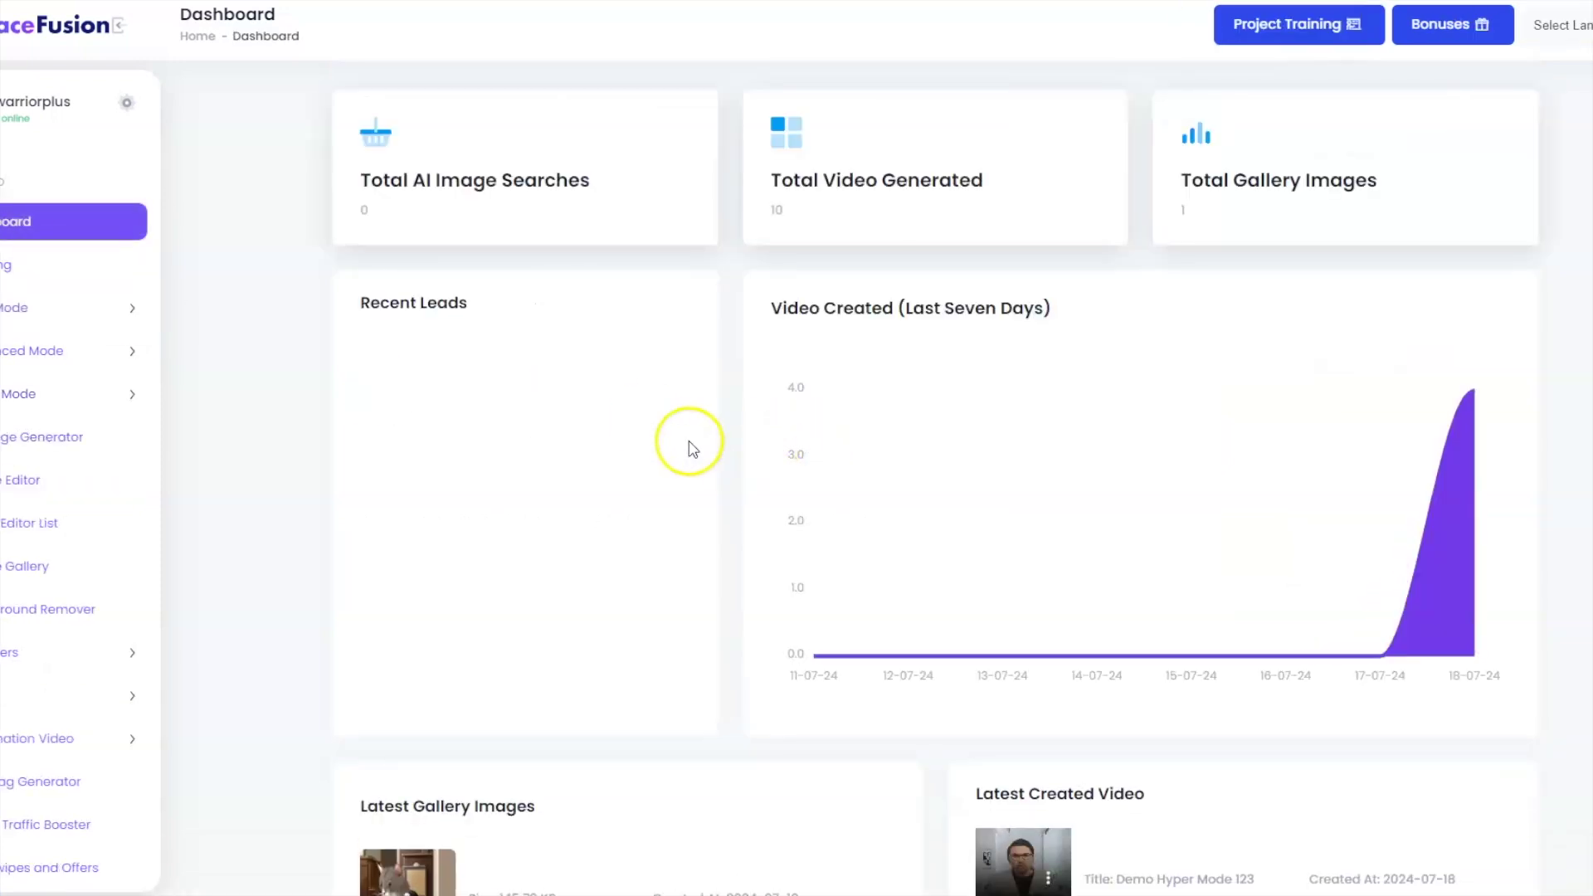